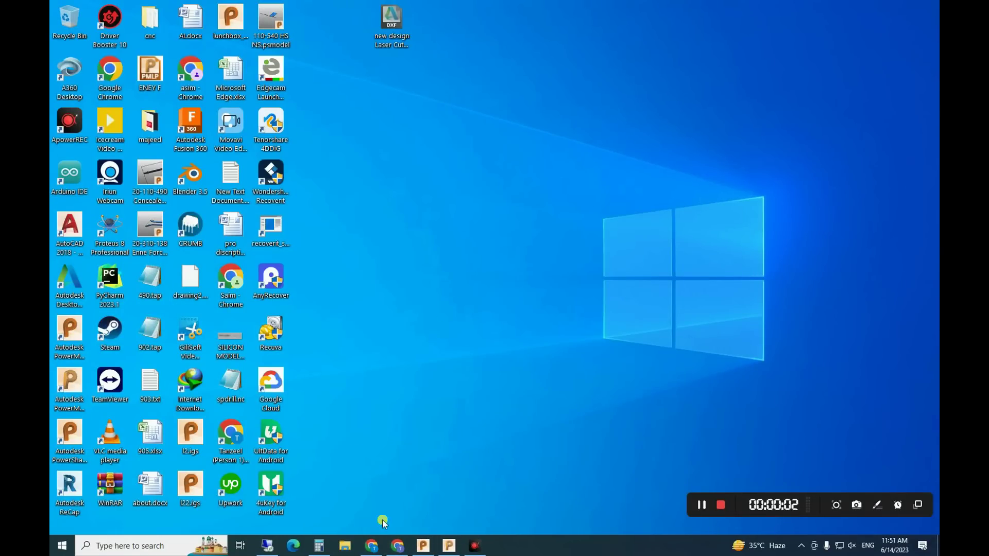
# Open Autodesk PowerShape Ultimate 2020 with an empty model and keep its window maximised
pyautogui.doubleClick(64, 475)
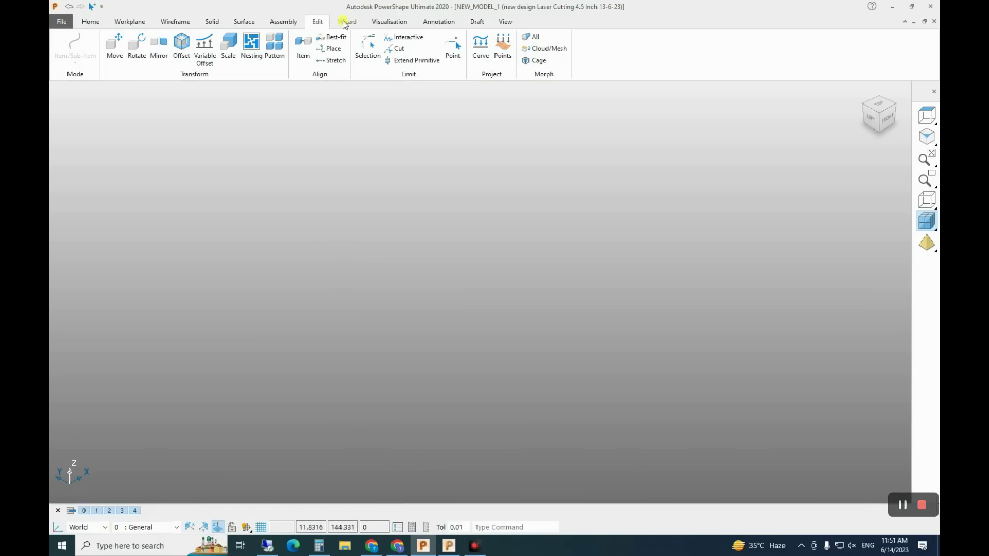
pyautogui.moveTo(346, 11); pyautogui.dragTo(408, 14)
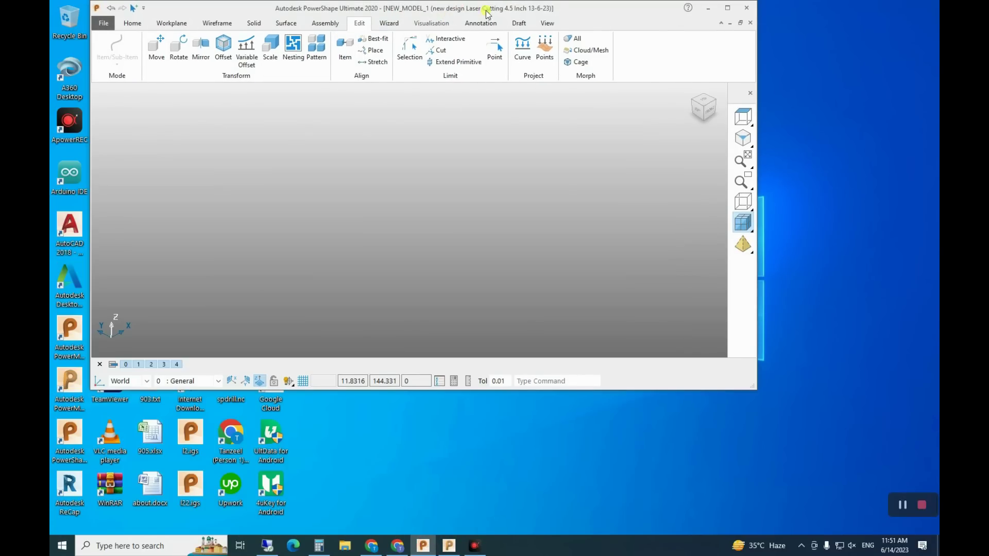
pyautogui.click(730, 8)
pyautogui.click(64, 21)
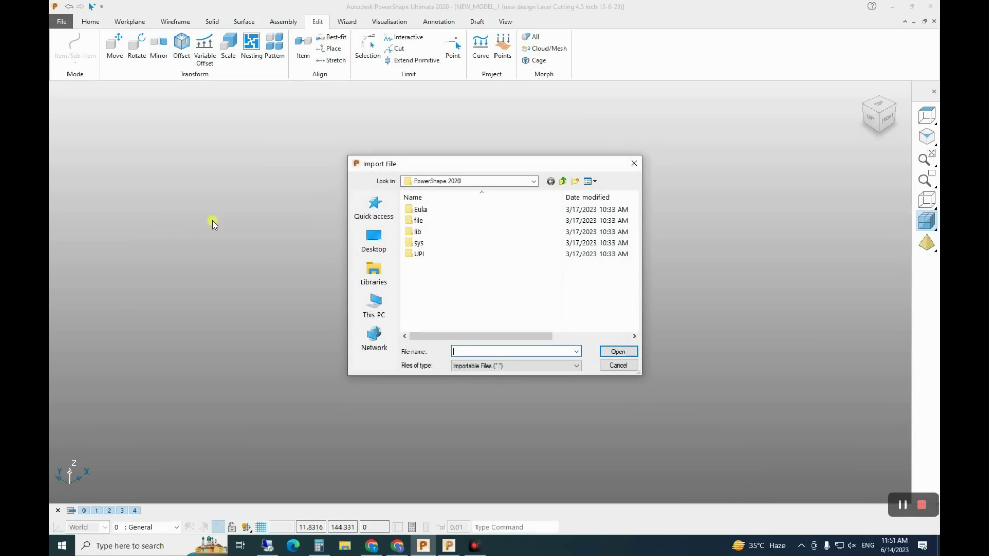
pyautogui.click(383, 245)
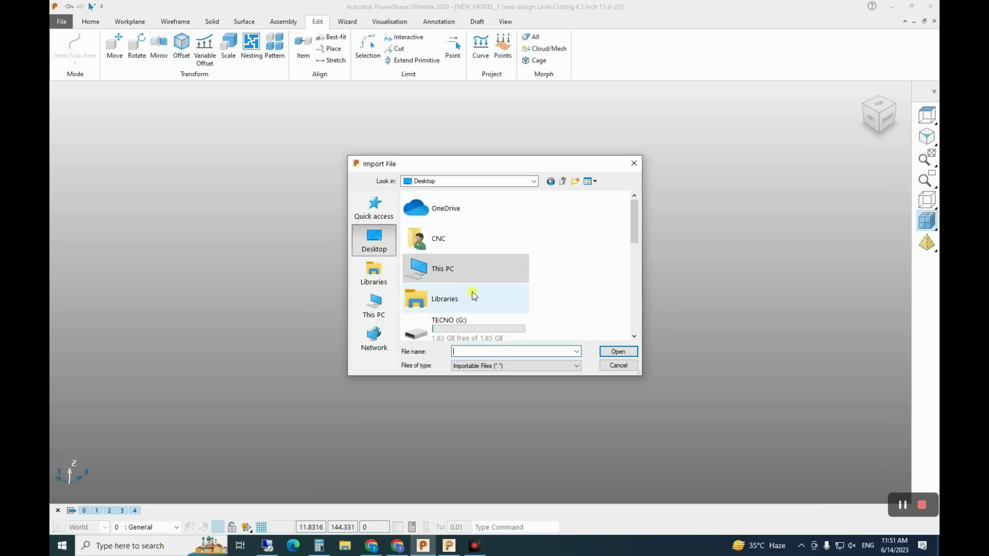
pyautogui.scroll(-5, 466, 325)
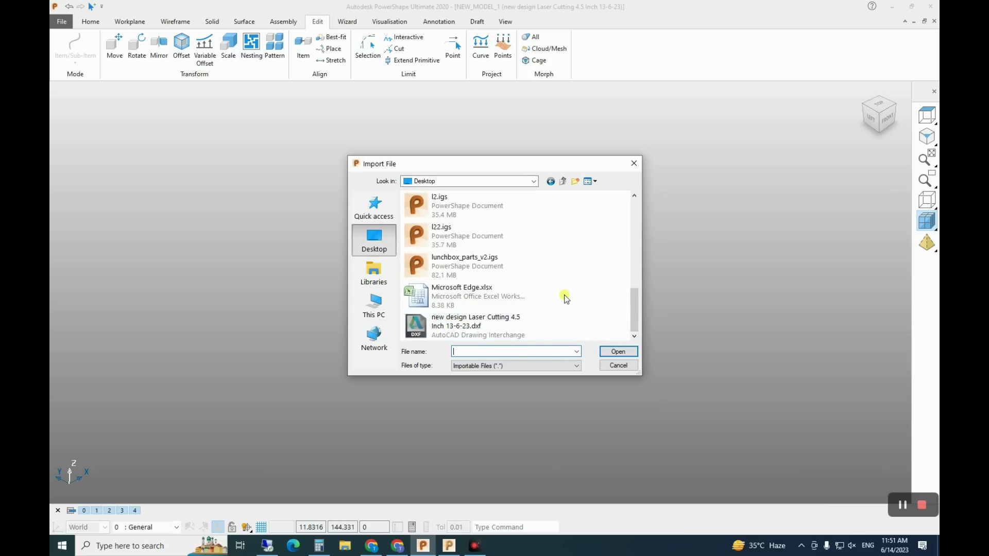
pyautogui.click(620, 367)
# Import "new design Laser Cutting 4.5 Inch 13-6-23.dxf" from the desktop into the empty model and dismiss the import report
pyautogui.click(892, 5)
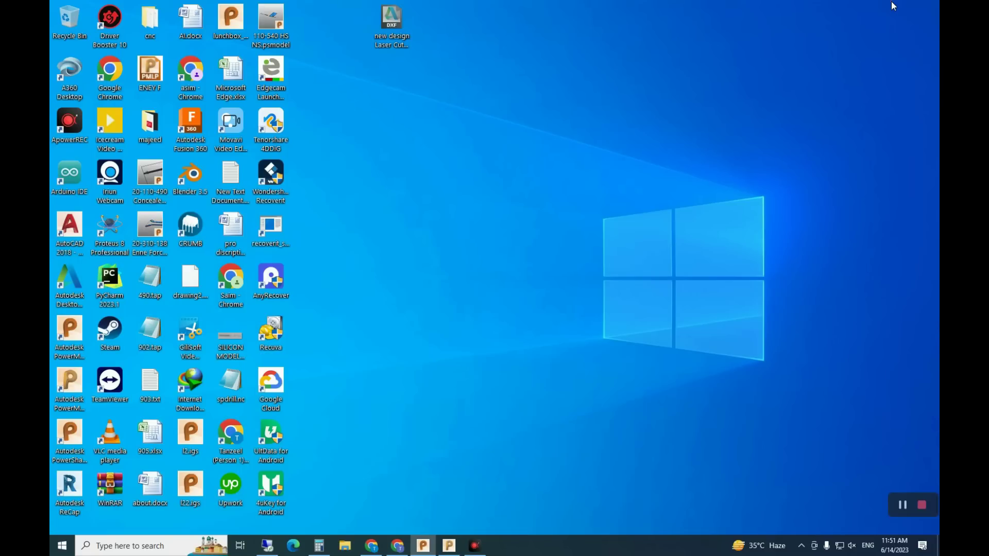
pyautogui.moveTo(391, 18); pyautogui.dragTo(533, 359)
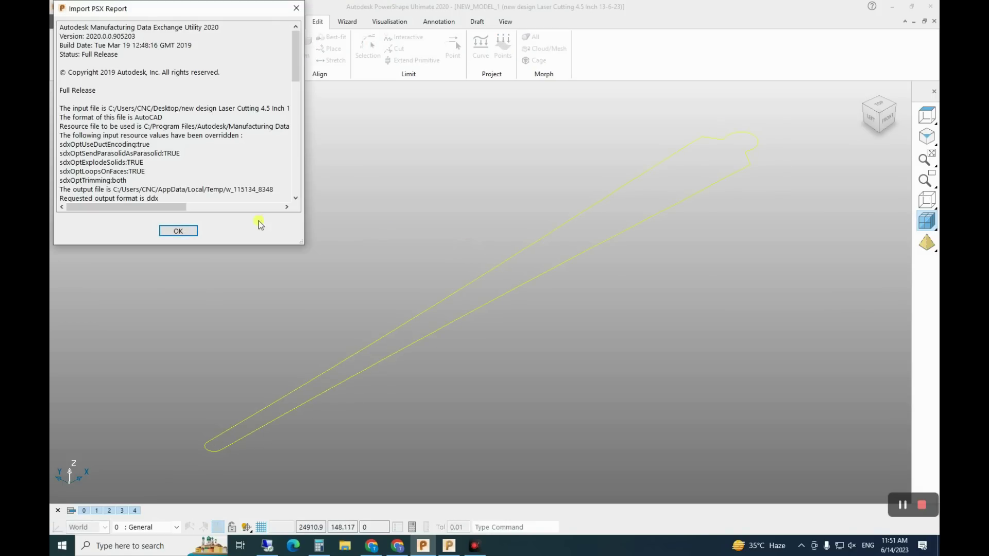
pyautogui.click(178, 231)
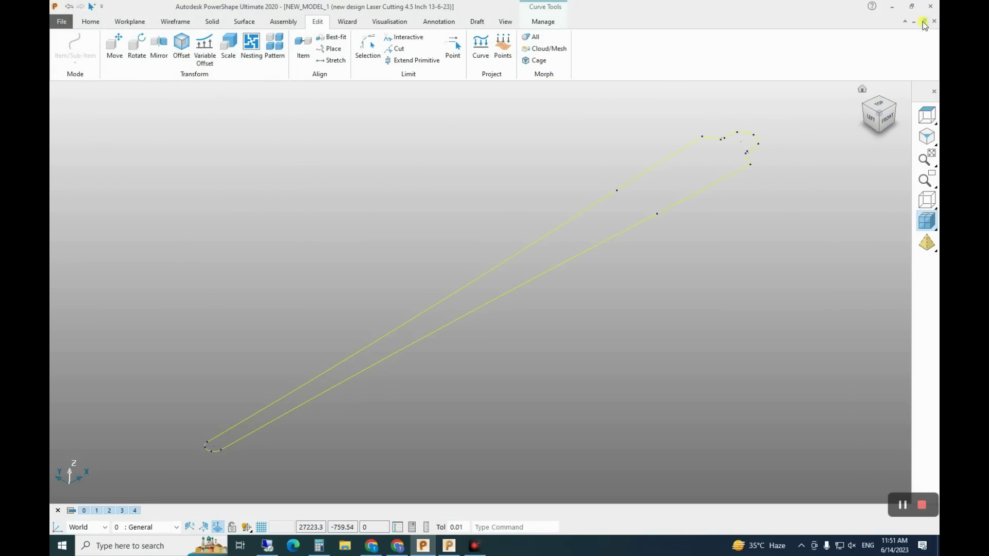
pyautogui.click(930, 120)
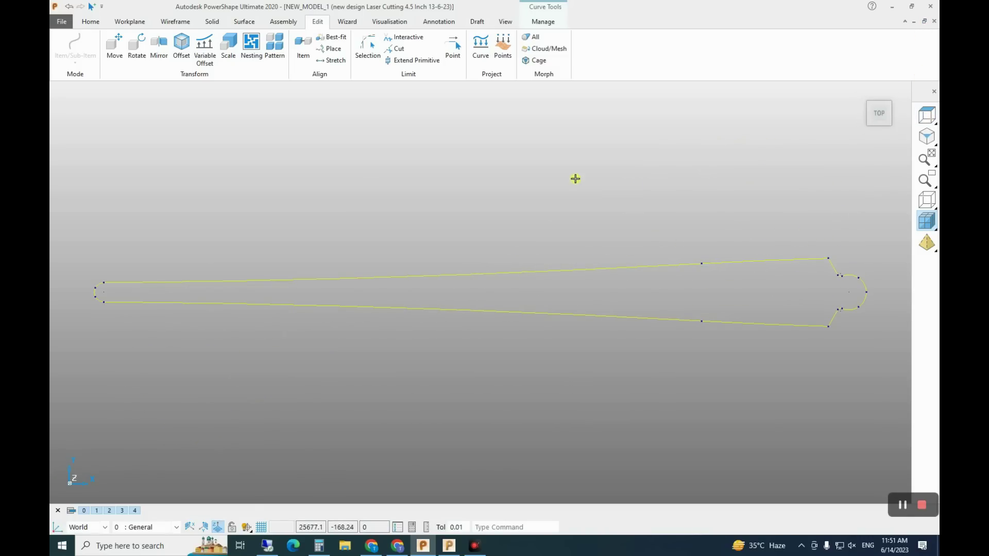
pyautogui.click(144, 119)
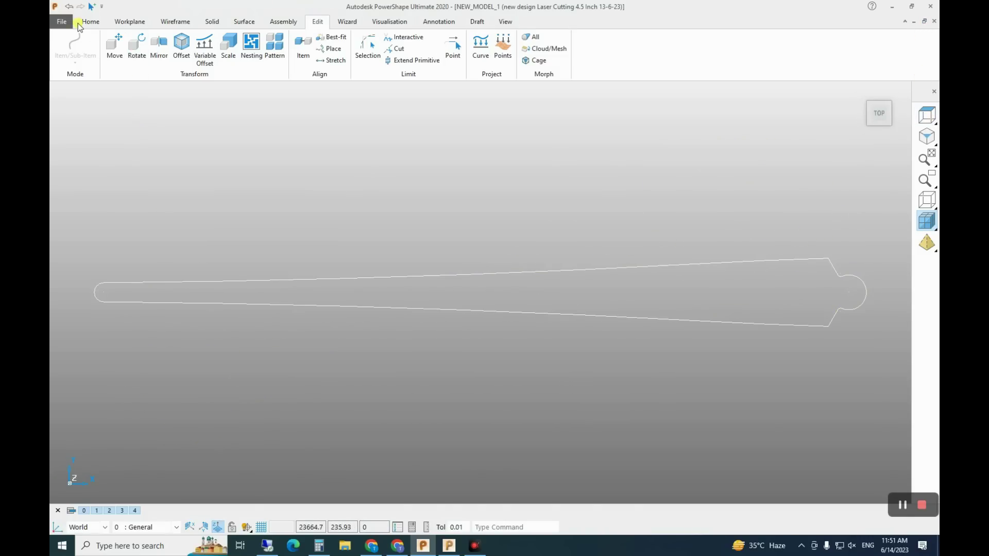
pyautogui.click(208, 22)
pyautogui.click(175, 22)
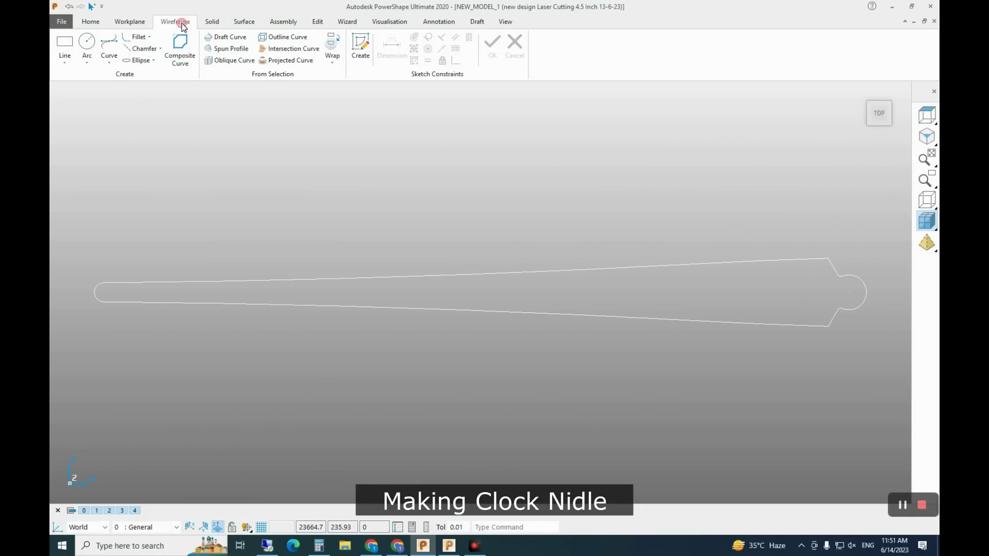
pyautogui.click(185, 49)
pyautogui.scroll(-1, 243, 223)
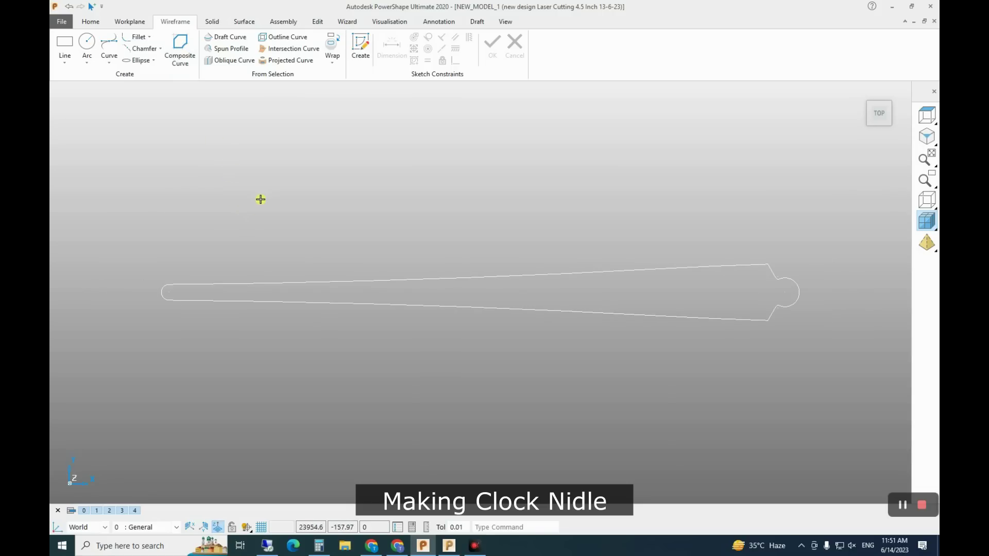
pyautogui.moveTo(820, 229); pyautogui.dragTo(108, 388)
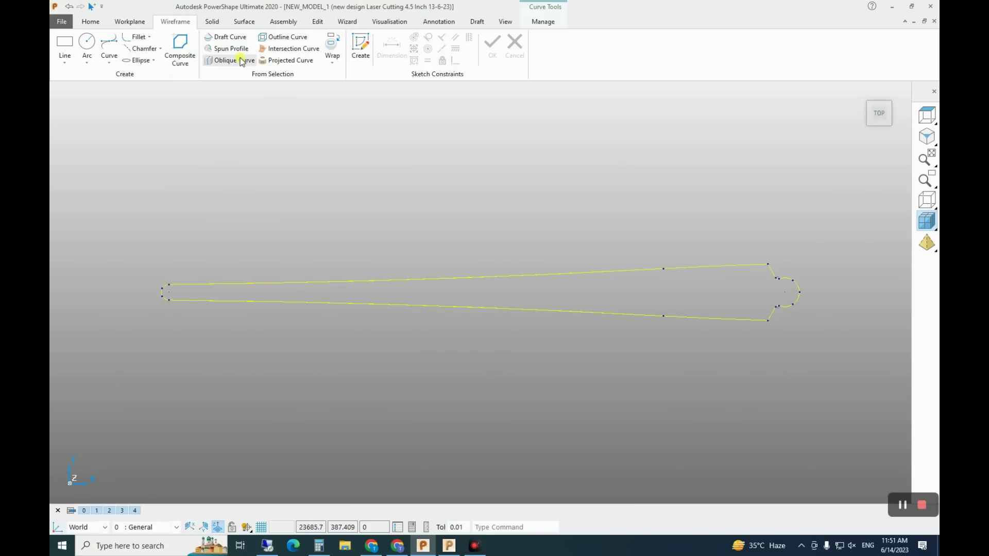
pyautogui.click(317, 23)
pyautogui.click(114, 48)
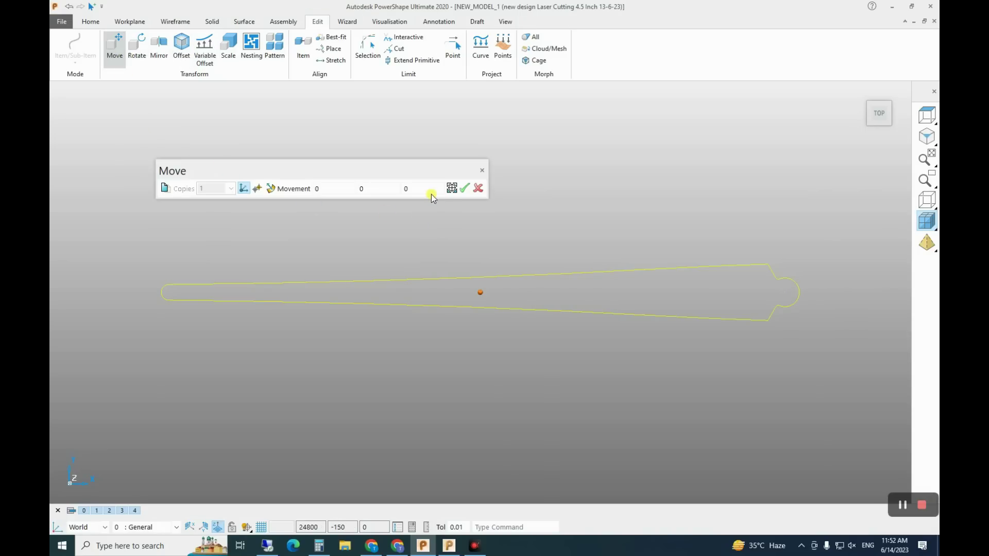
pyautogui.click(483, 172)
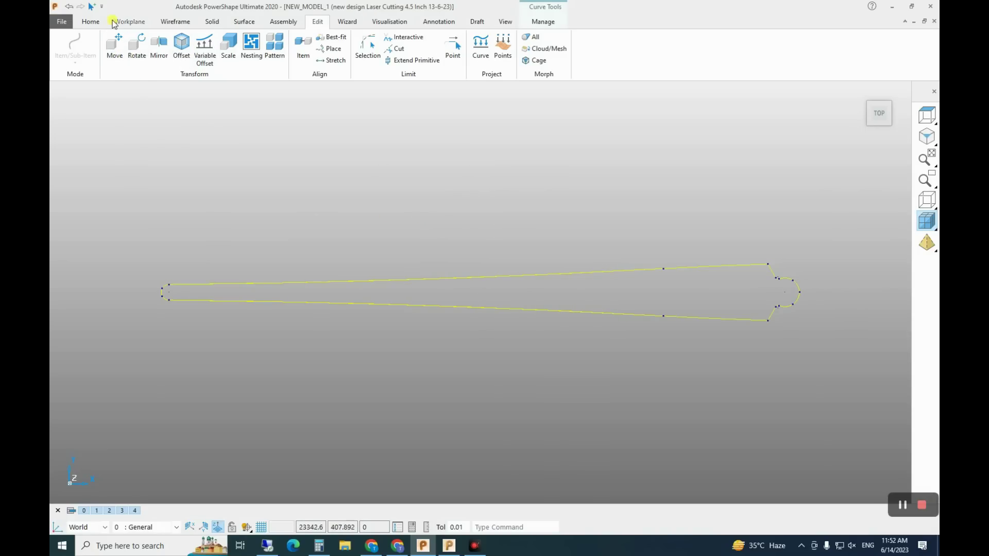
# Create a workplane at the world origin, 0 0 0
pyautogui.click(130, 21)
pyautogui.click(70, 46)
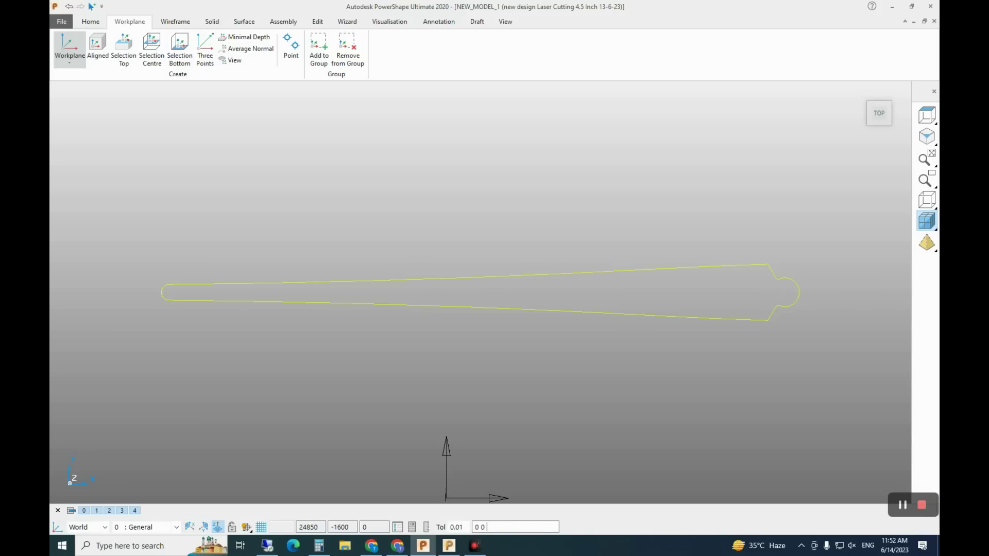
pyautogui.write('0 0 0')
pyautogui.press('Return')
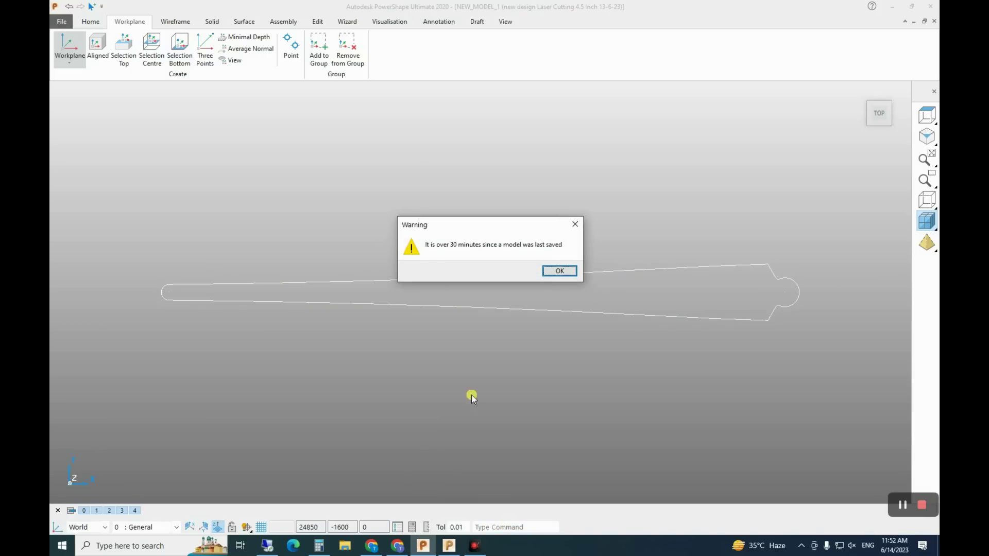
pyautogui.click(560, 271)
# Start a Move on the whole needle outline and set its base point to the centre of the round hub end
pyautogui.scroll(-5, 567, 247)
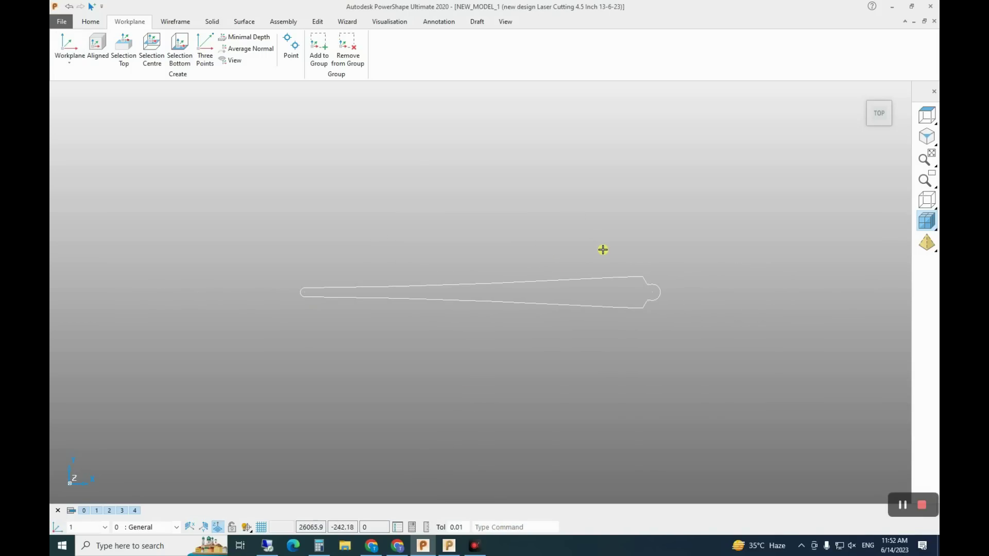
pyautogui.scroll(-4, 628, 239)
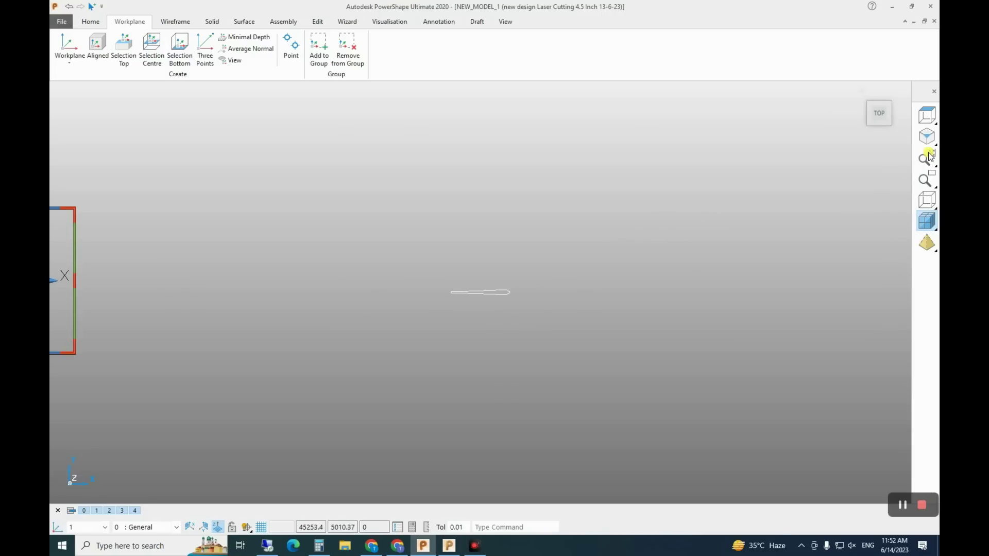
pyautogui.click(930, 156)
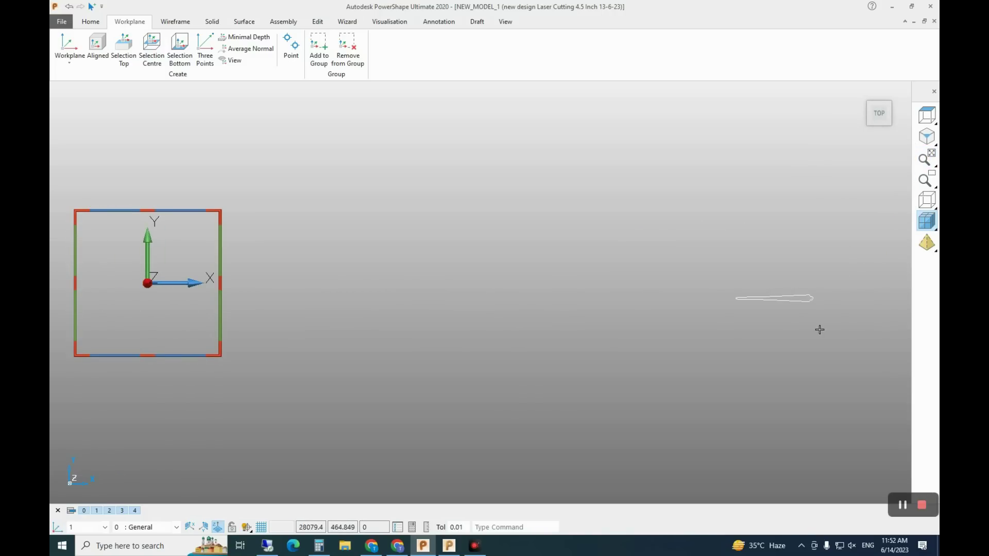
pyautogui.click(511, 248)
pyautogui.moveTo(855, 258); pyautogui.dragTo(798, 346)
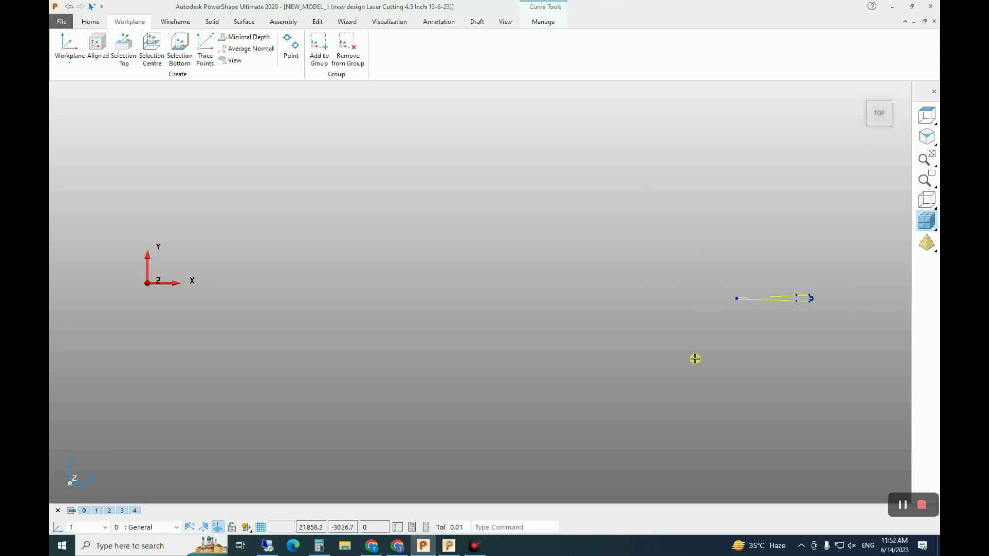
pyautogui.click(318, 21)
pyautogui.click(114, 46)
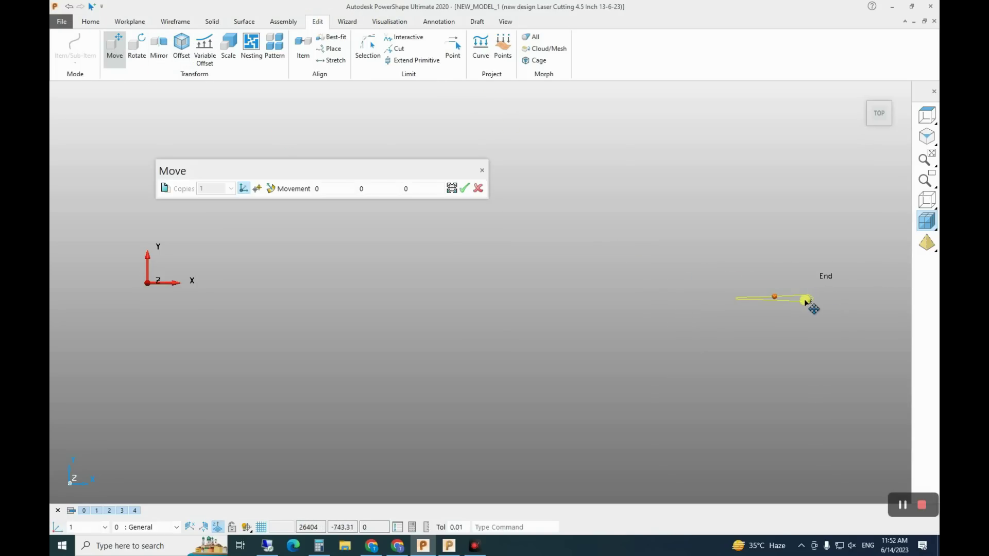
pyautogui.click(452, 189)
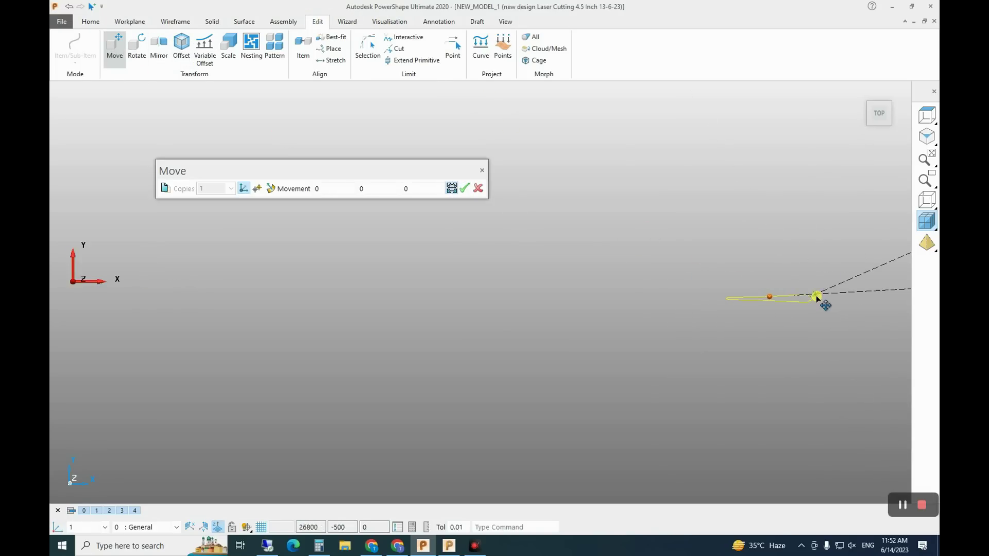
pyautogui.scroll(4, 811, 302)
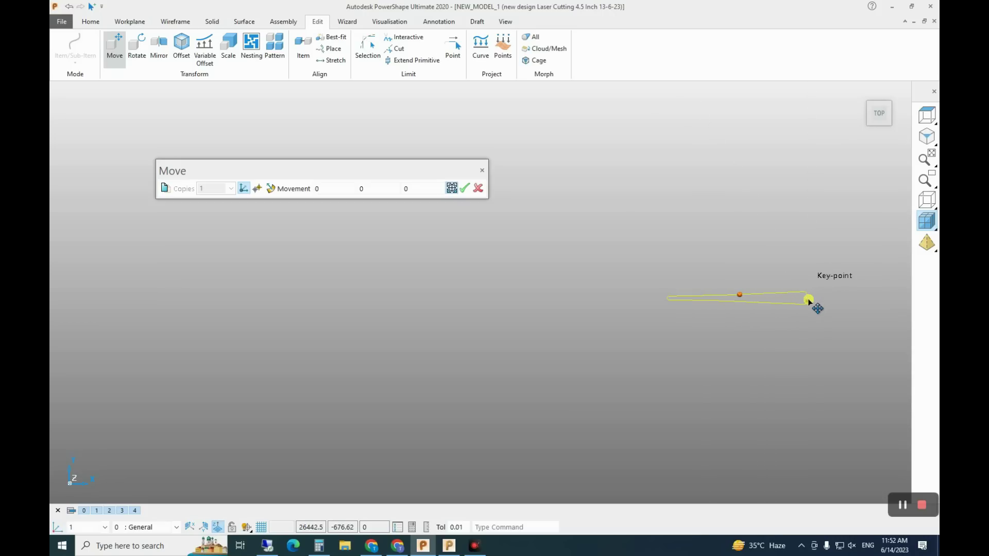
pyautogui.scroll(-3, 802, 327)
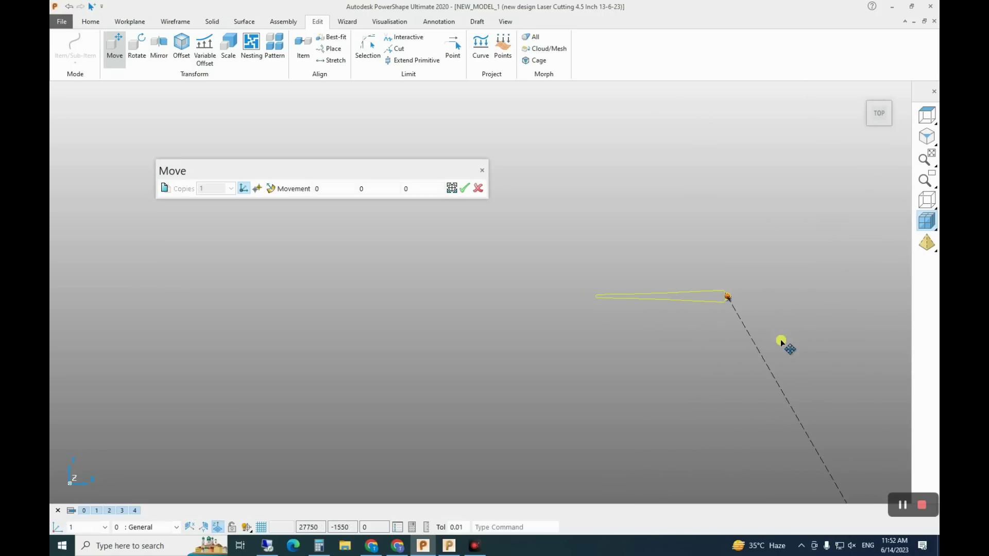
# Place the needle outline's base point on the workplane origin and finish the move
pyautogui.scroll(-1, 326, 373)
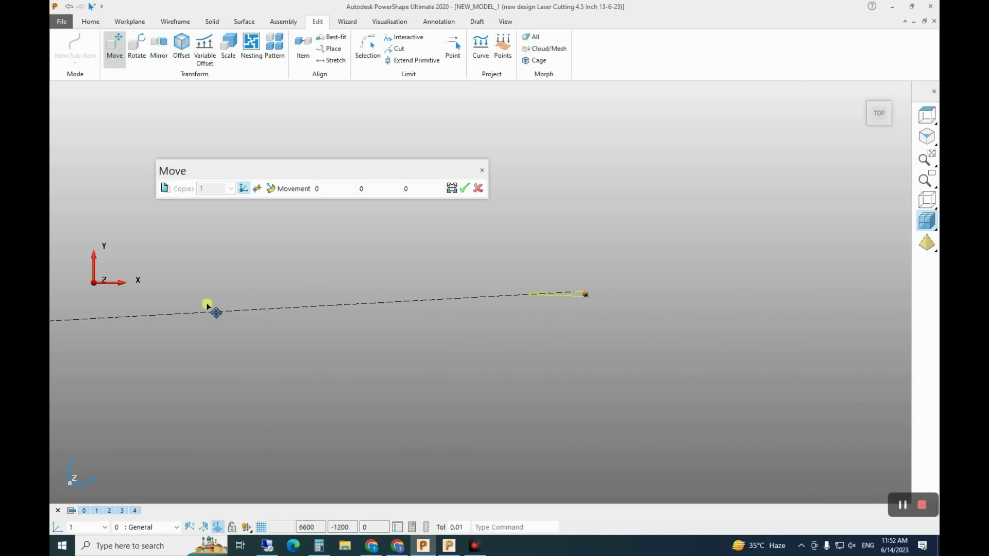
pyautogui.click(95, 283)
pyautogui.click(464, 188)
pyautogui.click(478, 188)
pyautogui.click(934, 160)
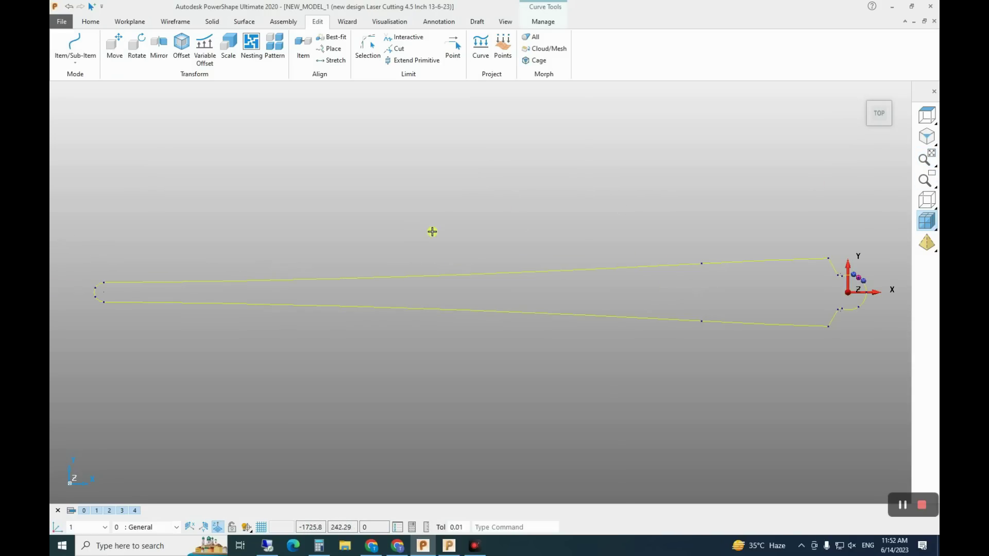
pyautogui.moveTo(601, 292); pyautogui.dragTo(683, 263, button='middle')
pyautogui.rightClick(632, 158)
pyautogui.click(549, 163)
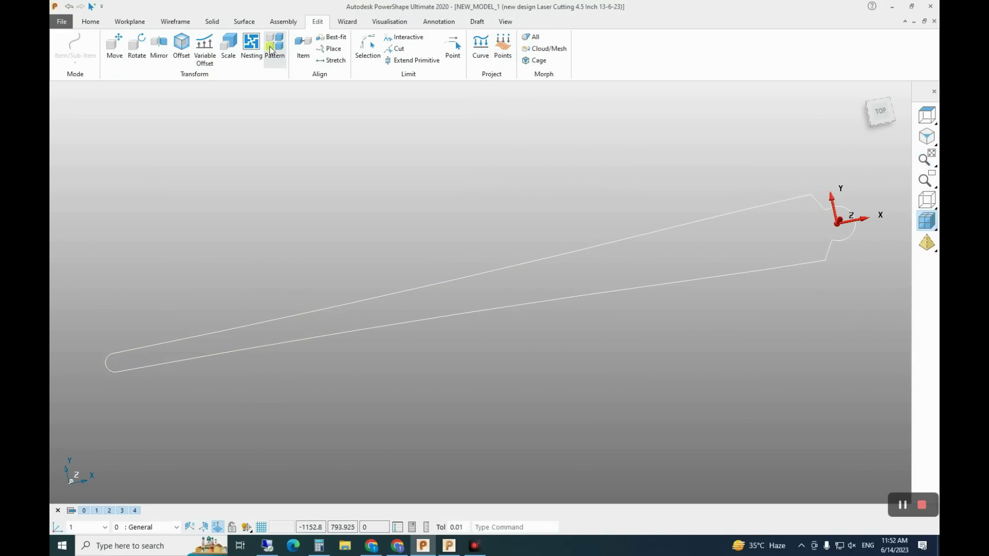
pyautogui.click(126, 22)
pyautogui.click(187, 22)
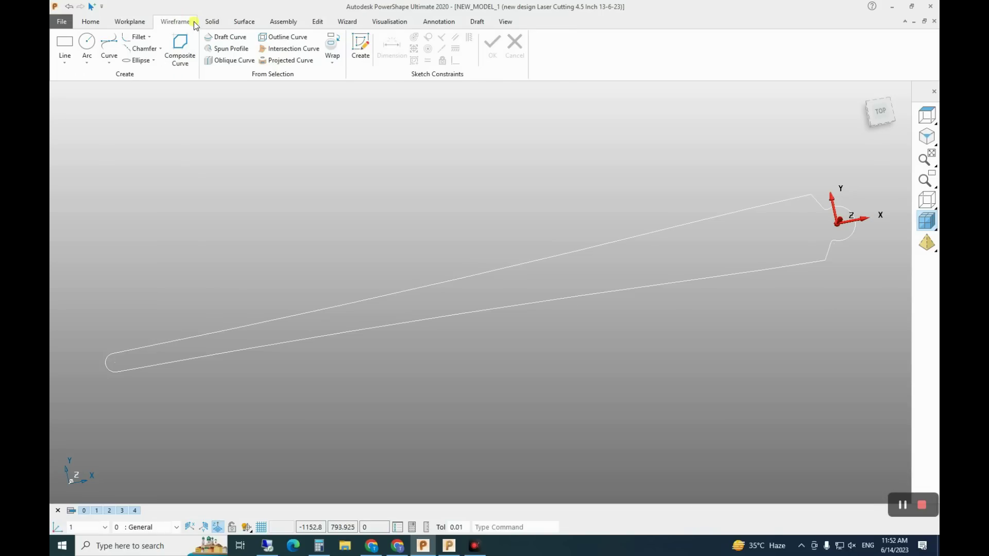
pyautogui.click(317, 21)
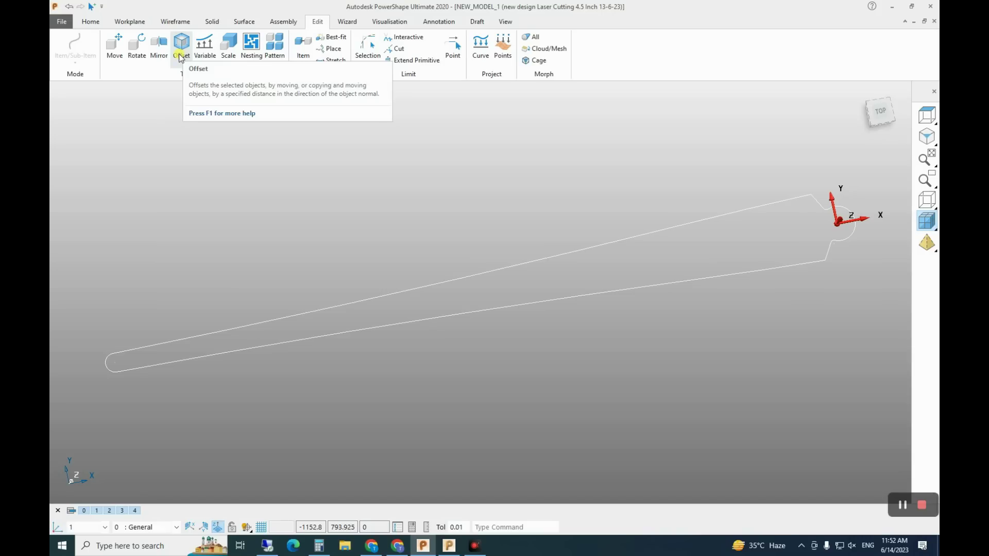
pyautogui.click(229, 45)
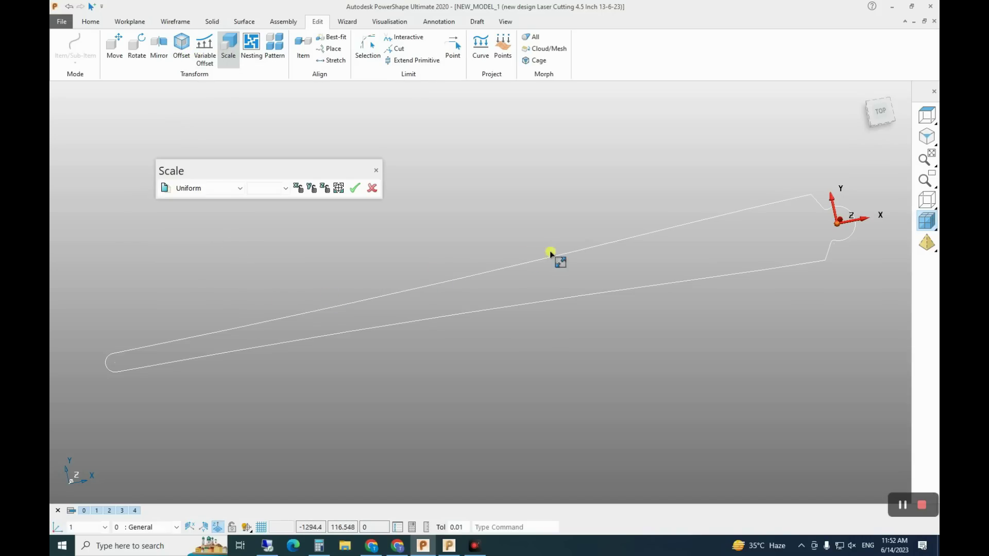
pyautogui.click(340, 189)
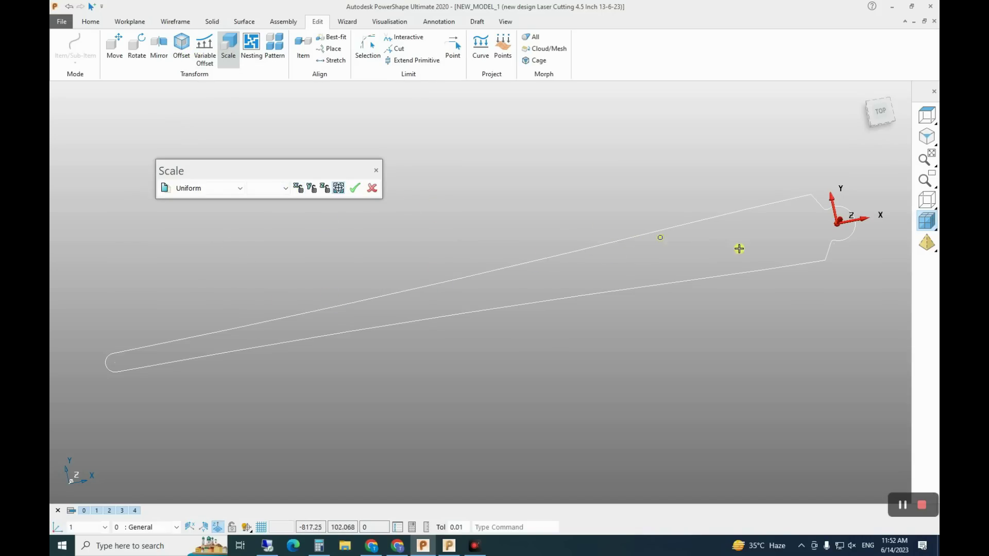
pyautogui.click(839, 225)
pyautogui.press('Escape')
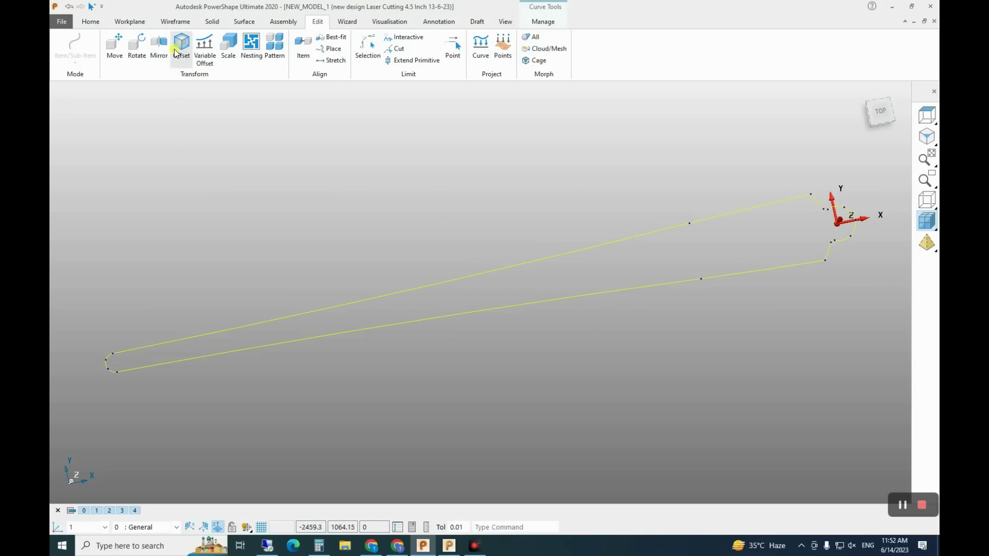
# Scale the needle outline uniformly by the factor 0.0393700787401575, copied from the desktop calculator
pyautogui.click(228, 45)
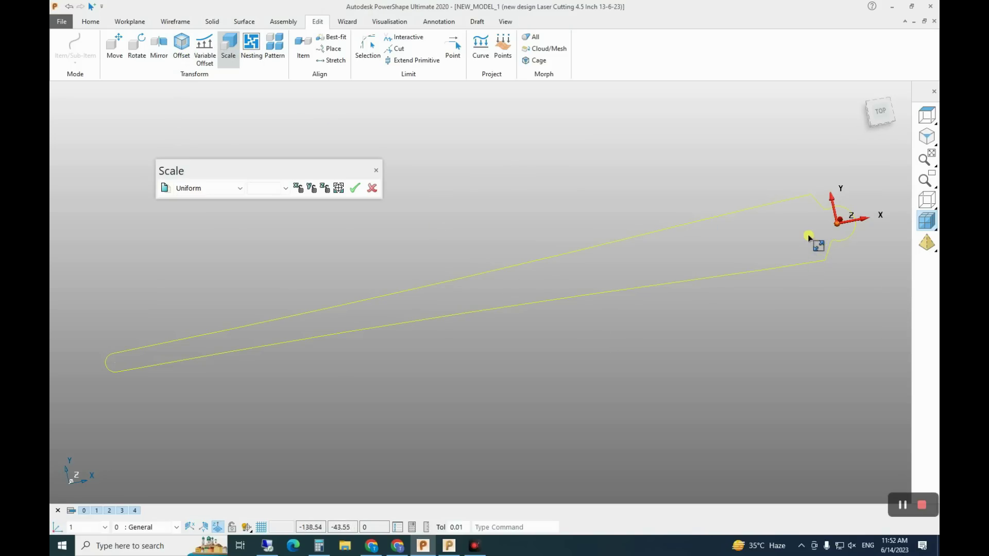
pyautogui.doubleClick(265, 189)
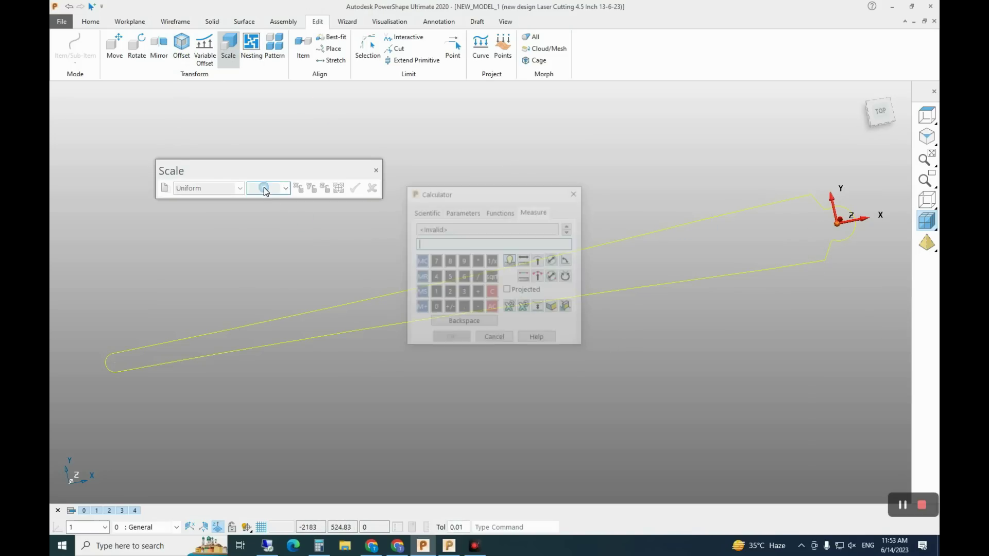
pyautogui.rightClick(457, 243)
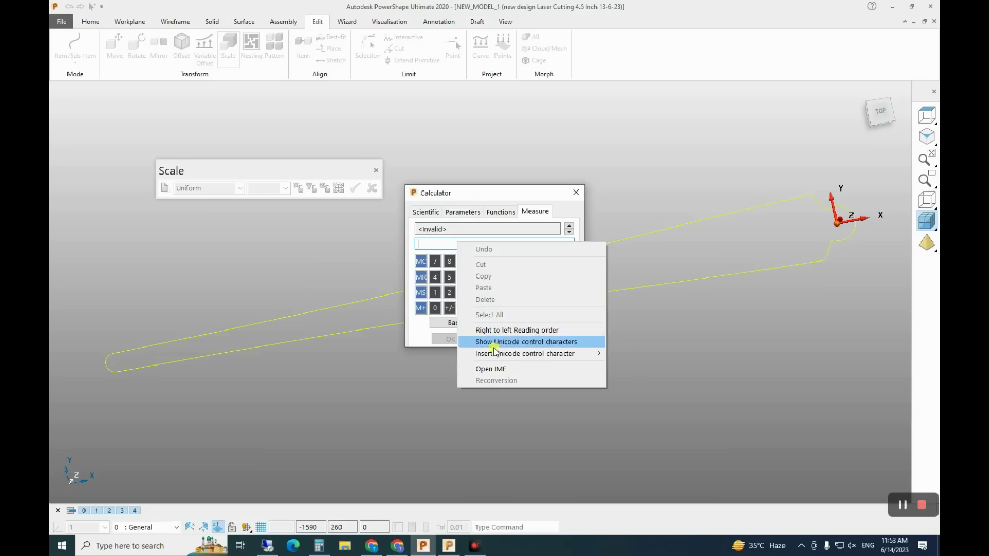
pyautogui.click(319, 546)
pyautogui.rightClick(719, 208)
pyautogui.click(734, 215)
pyautogui.rightClick(446, 243)
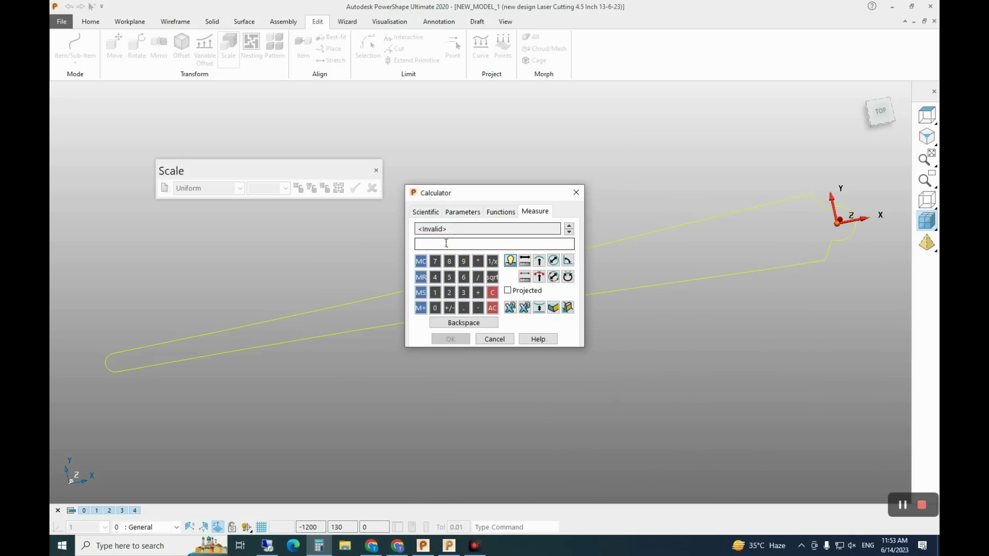
pyautogui.click(474, 288)
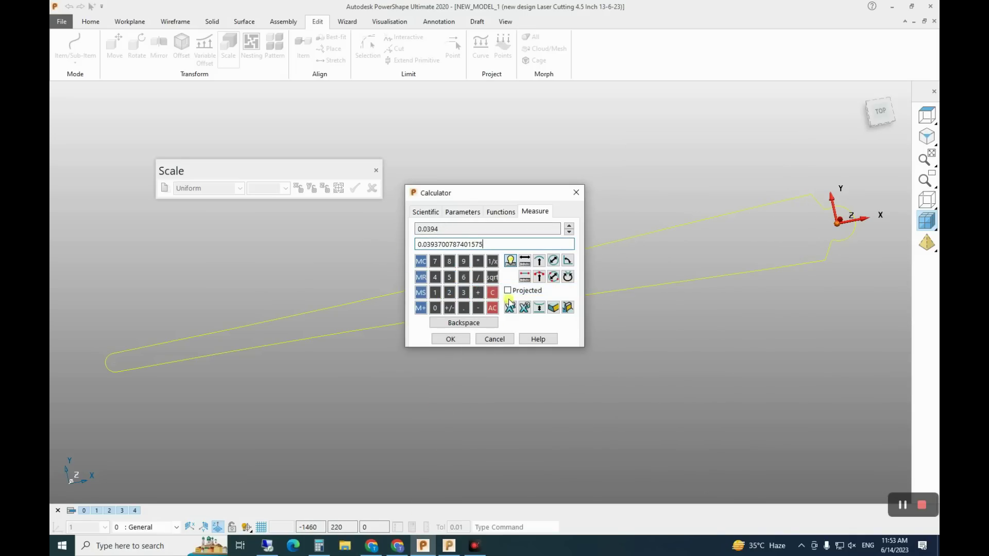
pyautogui.click(451, 339)
pyautogui.click(355, 188)
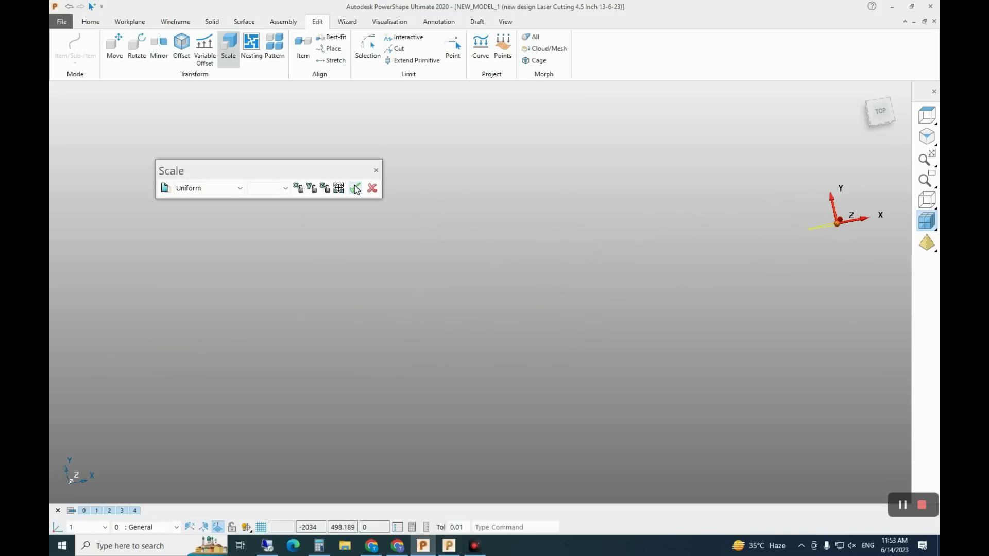
pyautogui.click(372, 188)
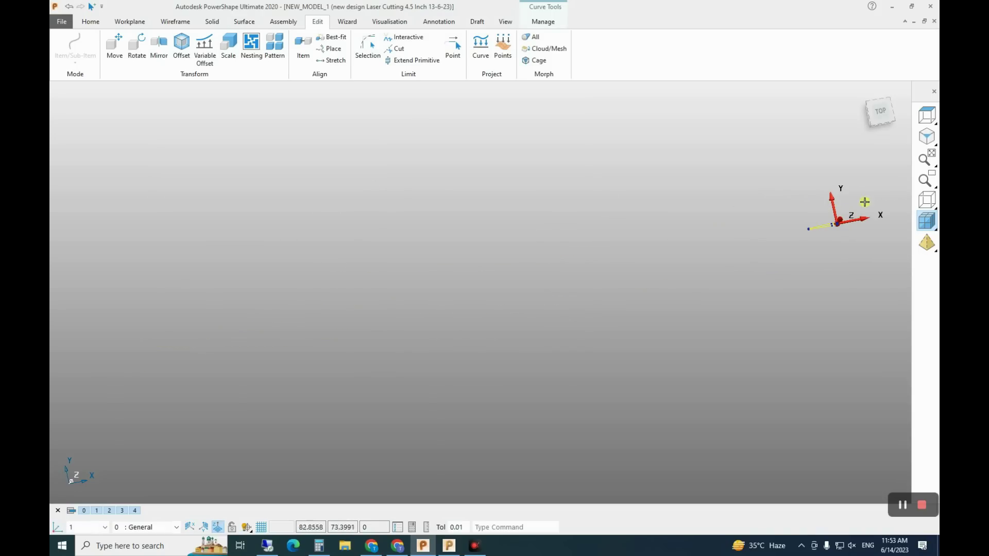
# Draw a wireframe rectangle enclosing the whole needle outline in top view, ending at a corner about X 19.5, Y -29.5
pyautogui.click(925, 159)
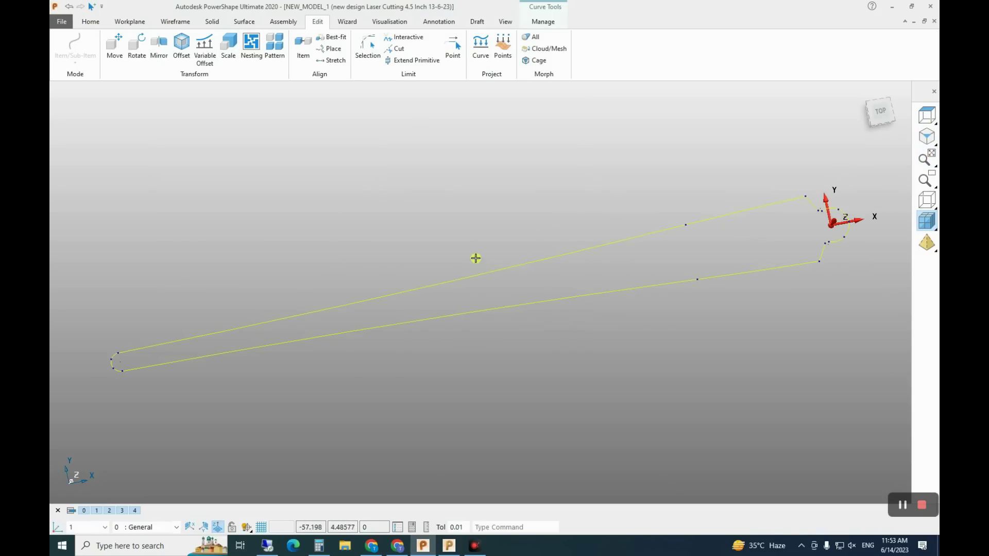
pyautogui.click(493, 201)
pyautogui.scroll(-1, 567, 281)
pyautogui.click(879, 112)
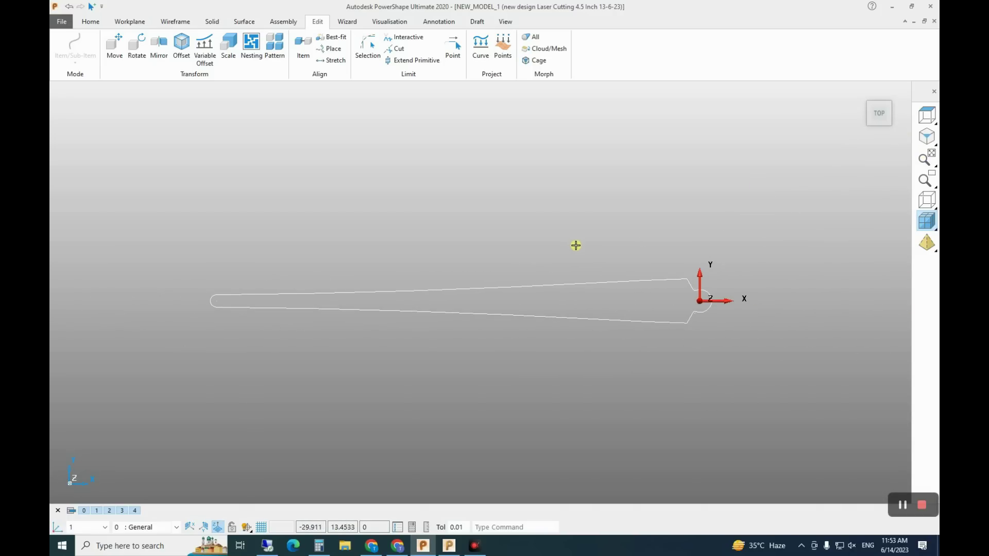
pyautogui.click(165, 22)
pyautogui.click(64, 62)
pyautogui.click(82, 128)
pyautogui.click(187, 202)
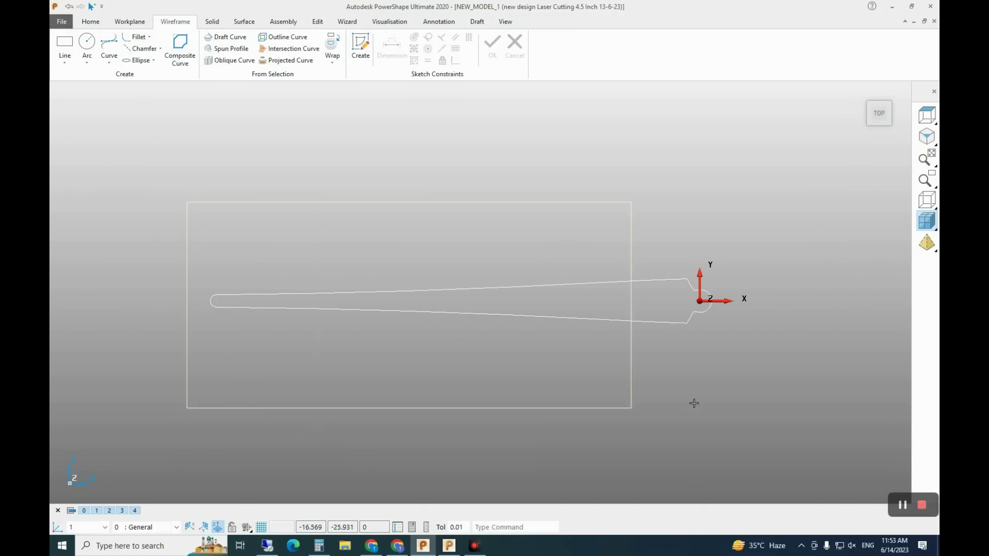
pyautogui.moveTo(755, 402); pyautogui.dragTo(755, 402)
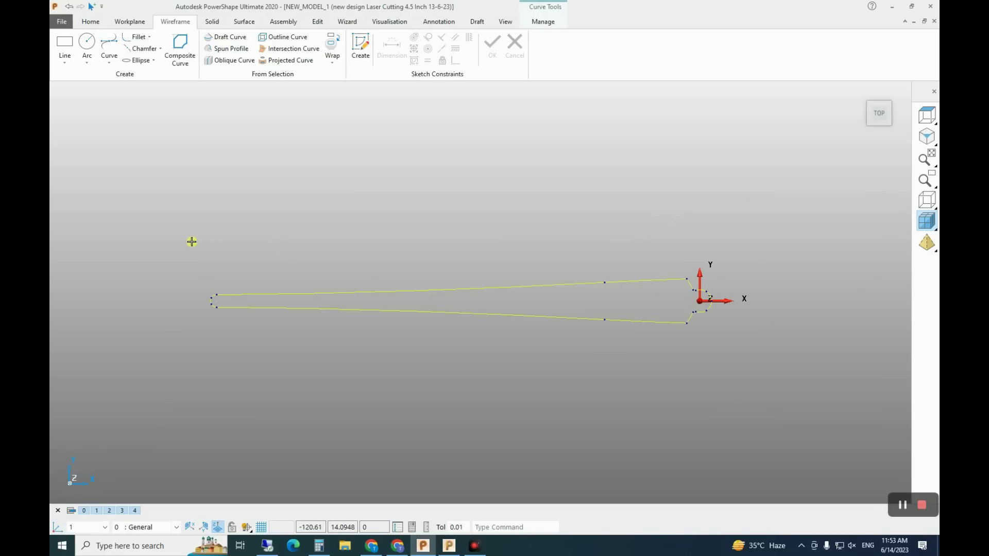
pyautogui.click(58, 42)
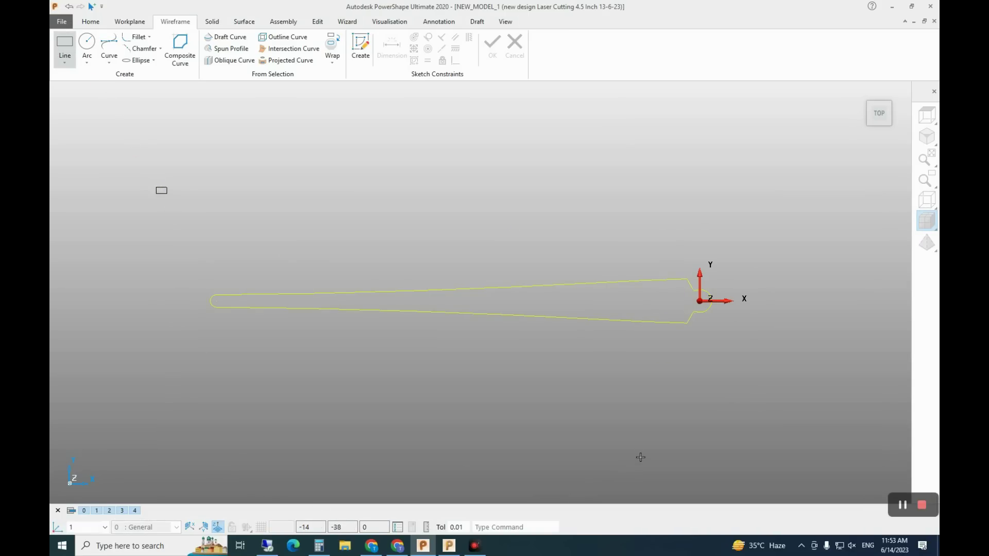
pyautogui.click(779, 421)
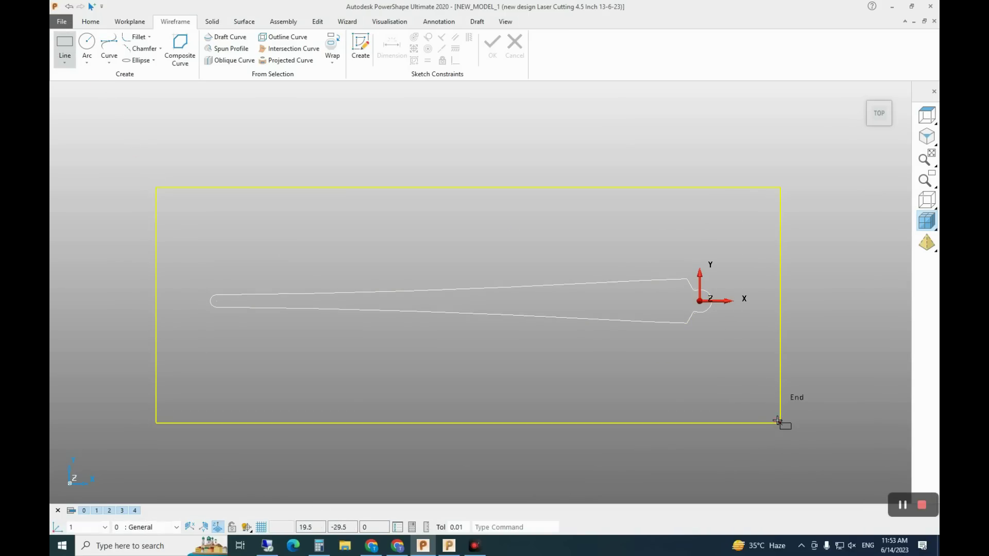
# Create a Power surface filling the rectangle with the Smart Surfacer, using the From network method
pyautogui.click(927, 137)
pyautogui.click(213, 22)
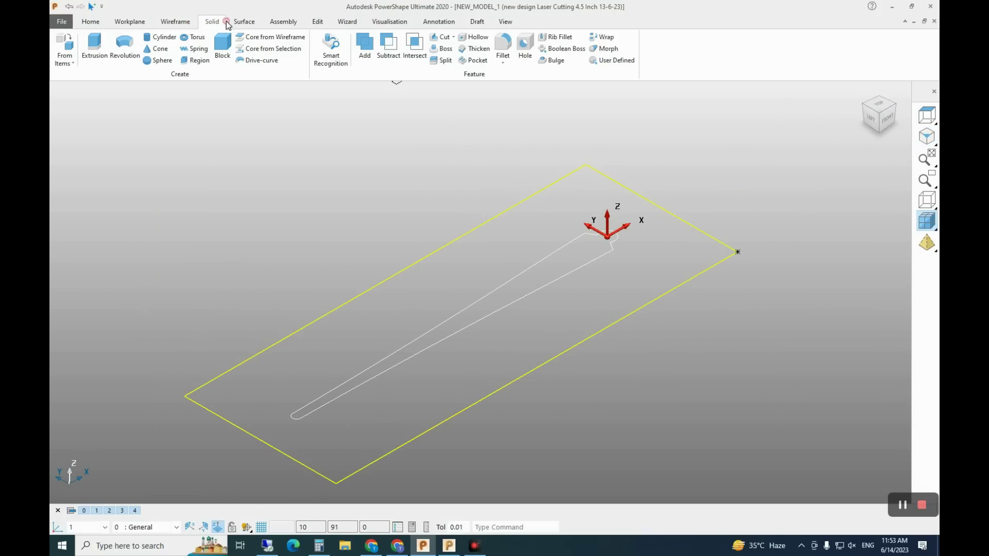
pyautogui.click(244, 22)
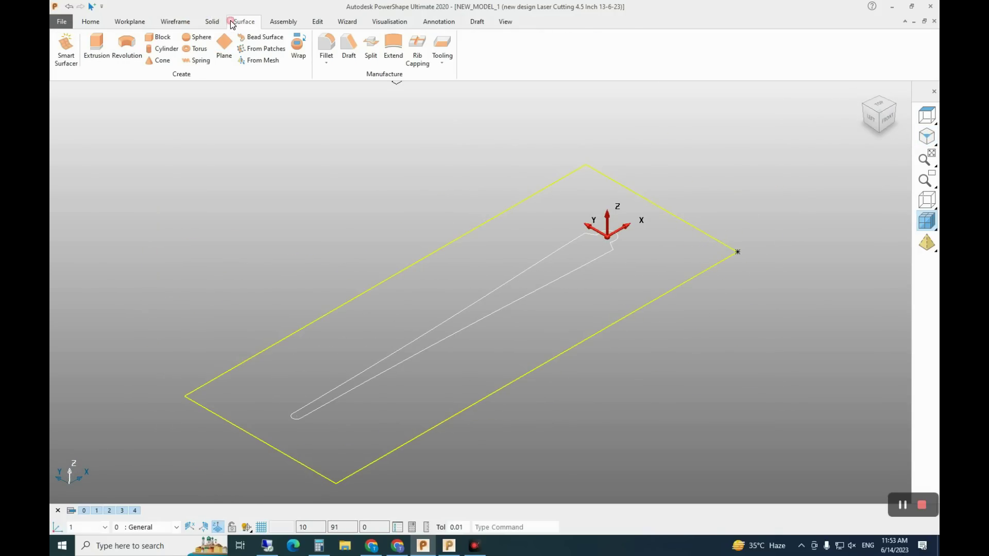
pyautogui.click(66, 48)
pyautogui.click(107, 144)
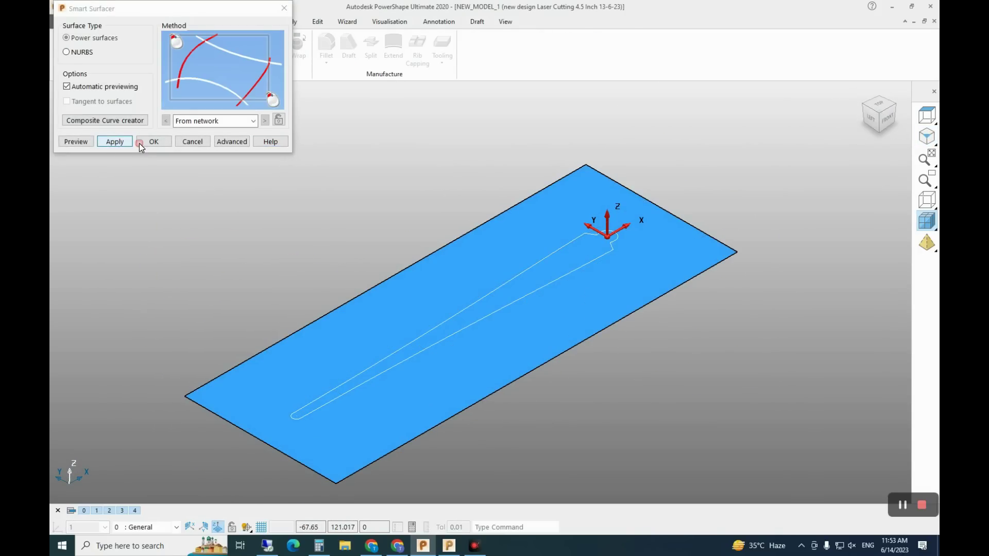
pyautogui.click(152, 142)
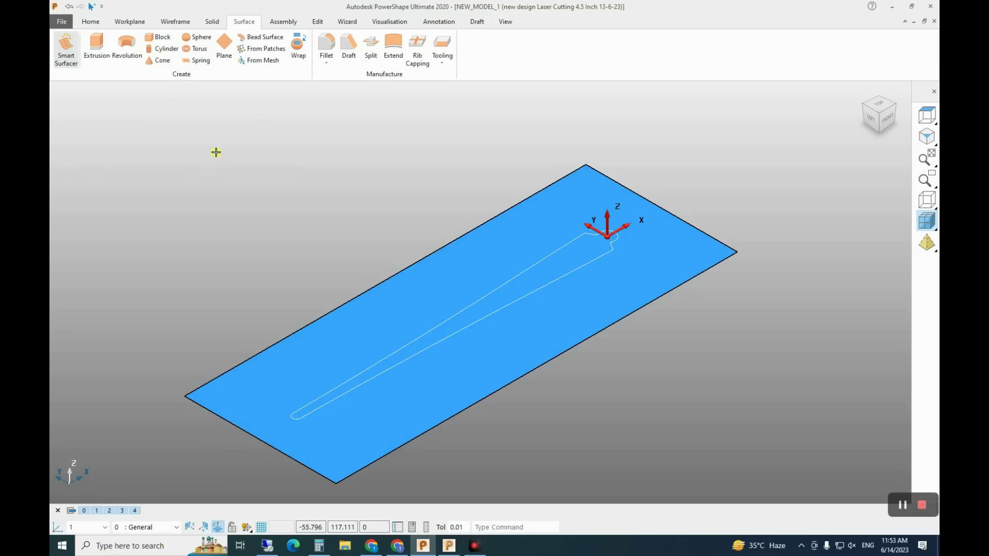
# Extrude the needle outline into a solid with a Direction 1 length of 3
pyautogui.click(212, 22)
pyautogui.click(438, 364)
pyautogui.click(433, 341)
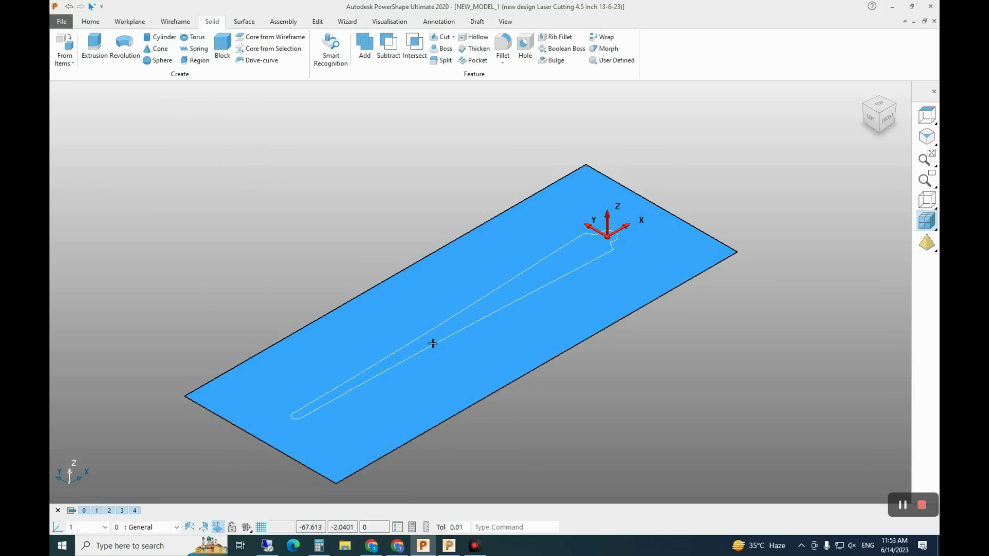
pyautogui.click(95, 45)
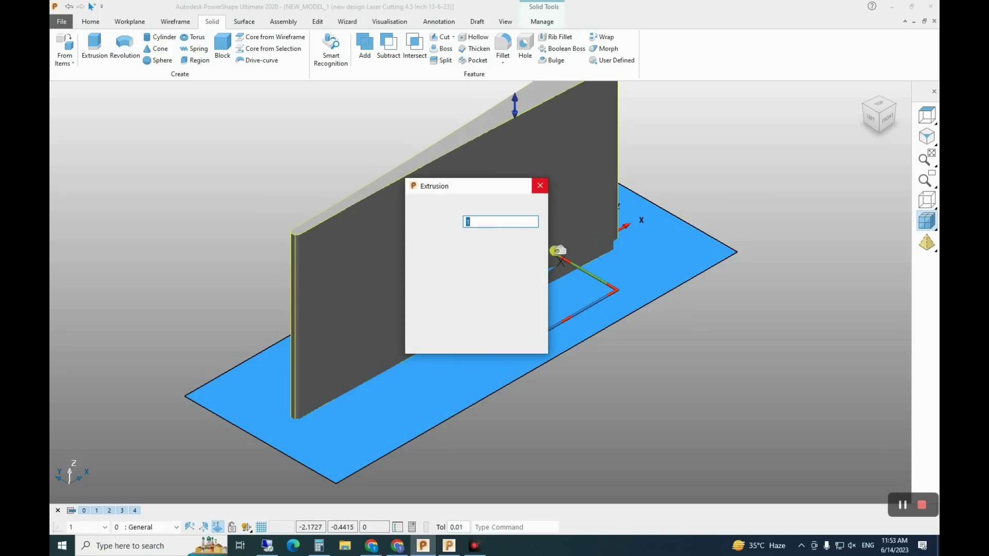
pyautogui.click(482, 261)
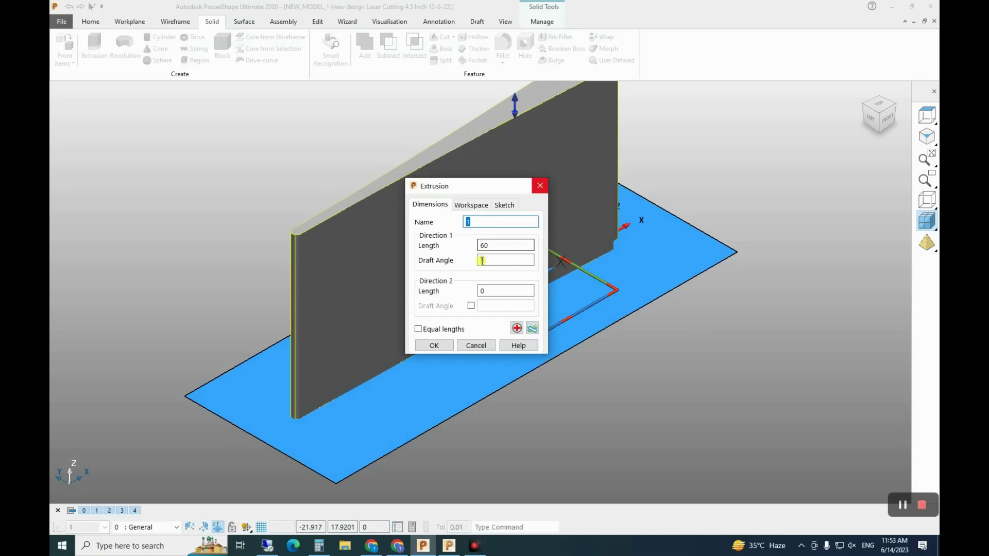
pyautogui.click(421, 250)
pyautogui.click(414, 357)
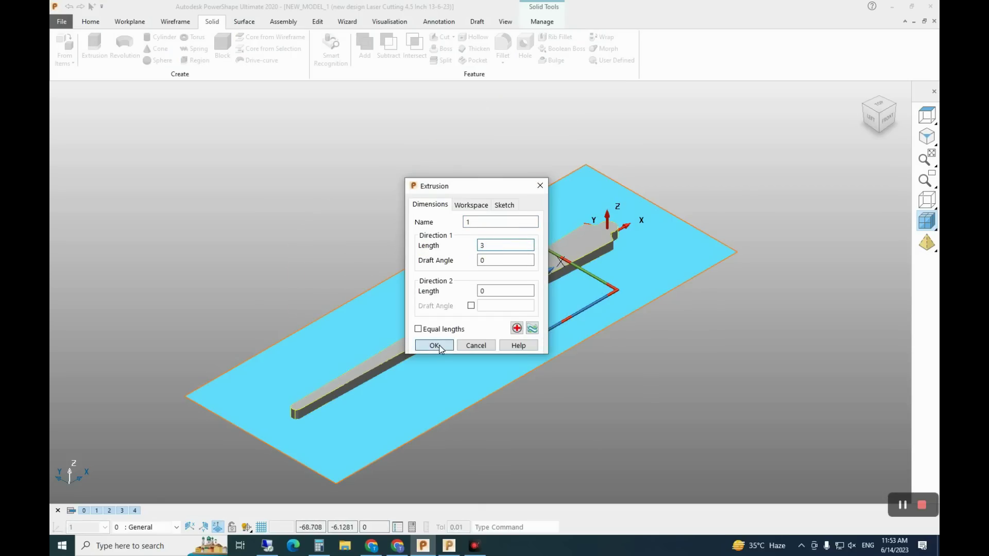
# Move the needle solid and surface together from the arc centre on the hub's top face to the workplane origin
pyautogui.scroll(2, 582, 239)
pyautogui.scroll(1, 583, 240)
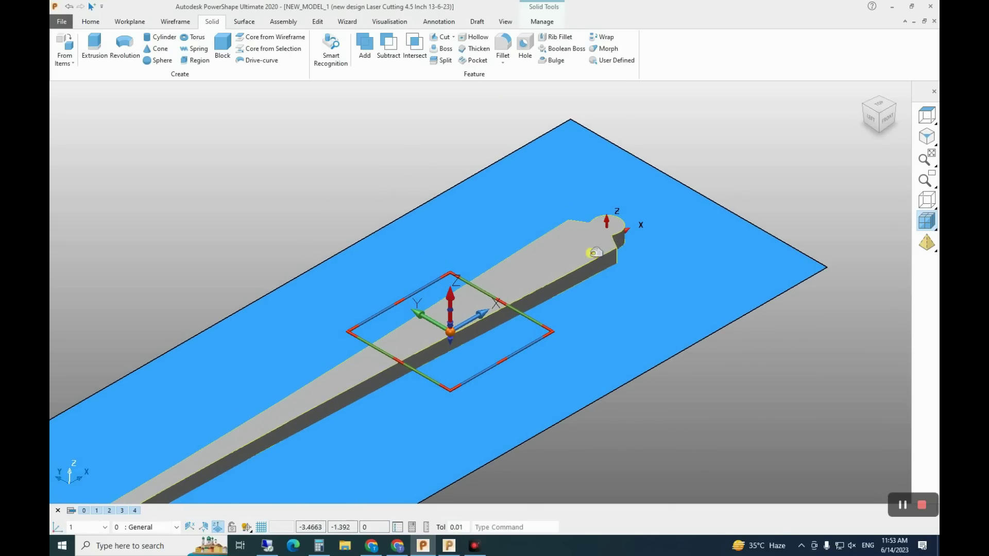
pyautogui.moveTo(729, 152); pyautogui.dragTo(424, 380)
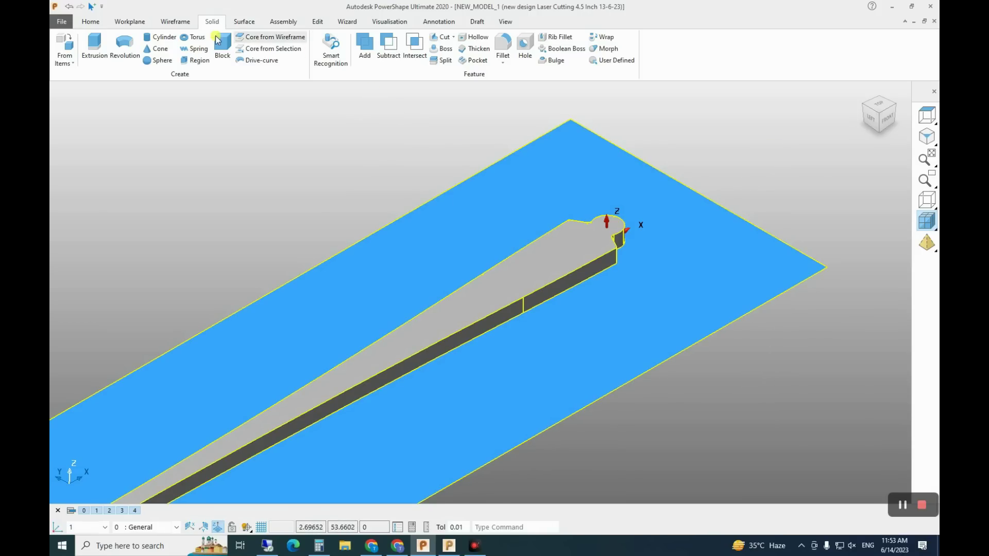
pyautogui.click(317, 21)
pyautogui.click(115, 48)
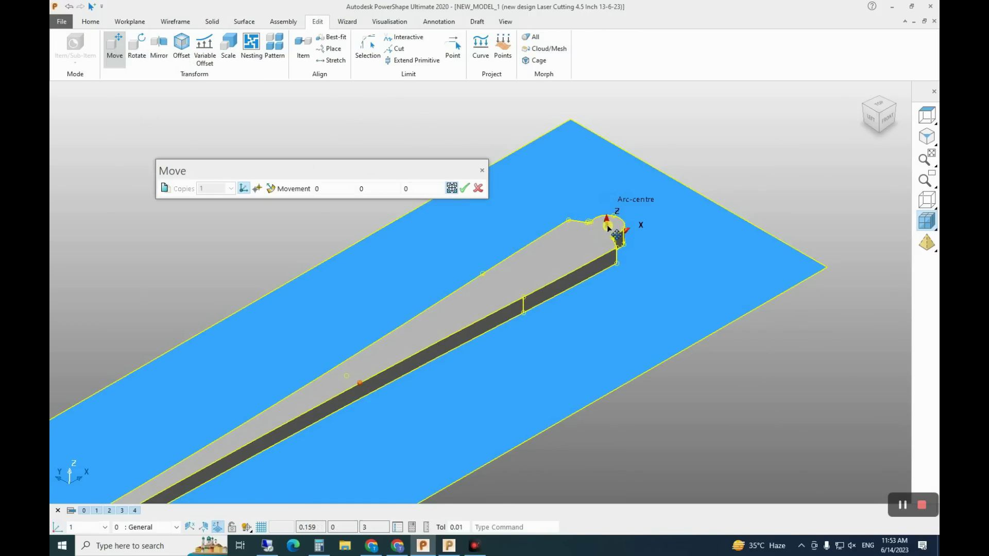
pyautogui.click(827, 442)
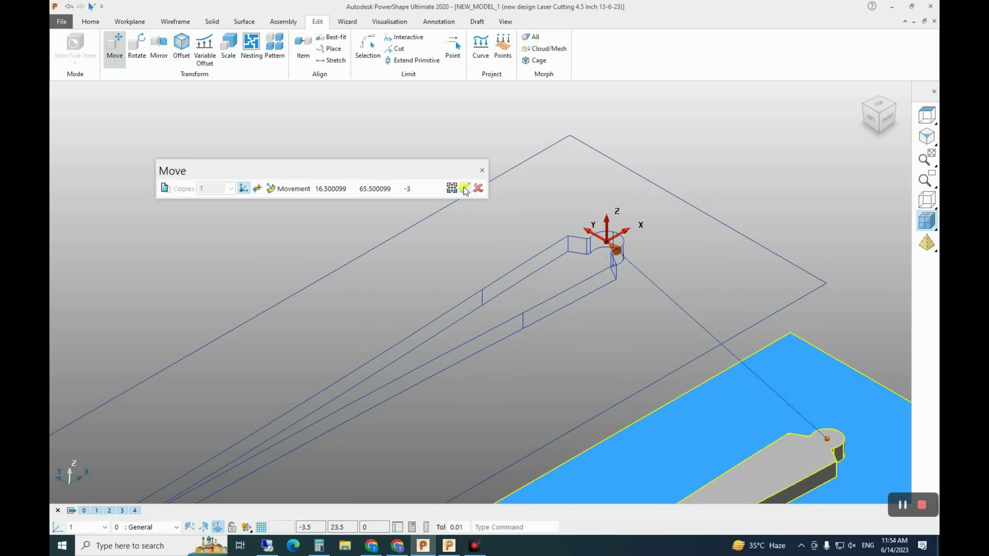
pyautogui.click(606, 241)
pyautogui.press('Escape')
pyautogui.rightClick(730, 127)
pyautogui.click(683, 114)
pyautogui.scroll(-4, 765, 122)
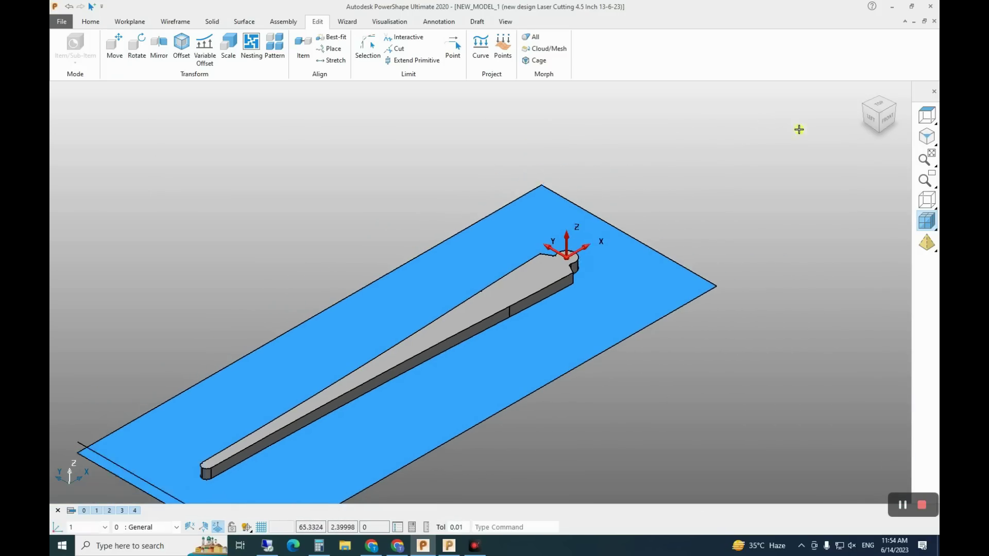
pyautogui.click(933, 139)
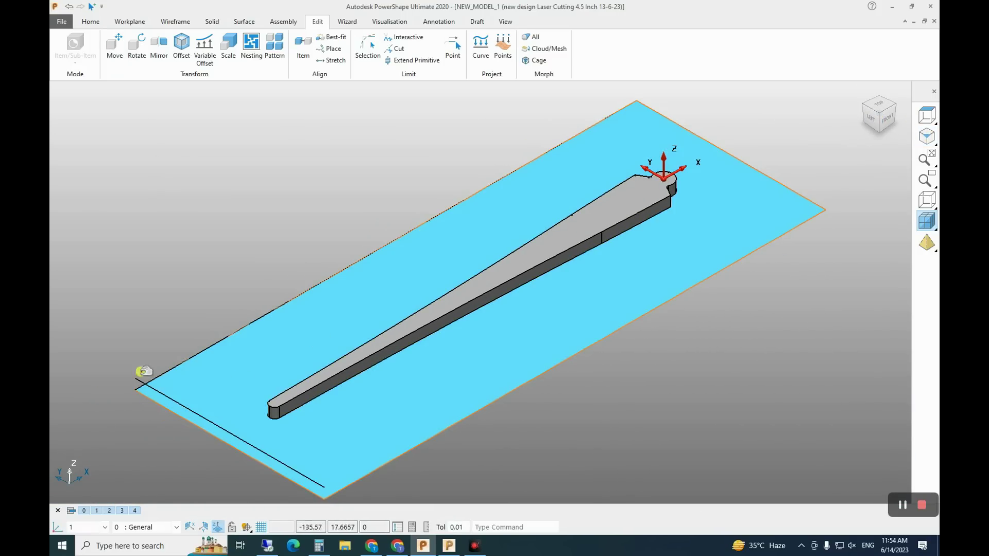
pyautogui.moveTo(728, 110); pyautogui.dragTo(607, 329)
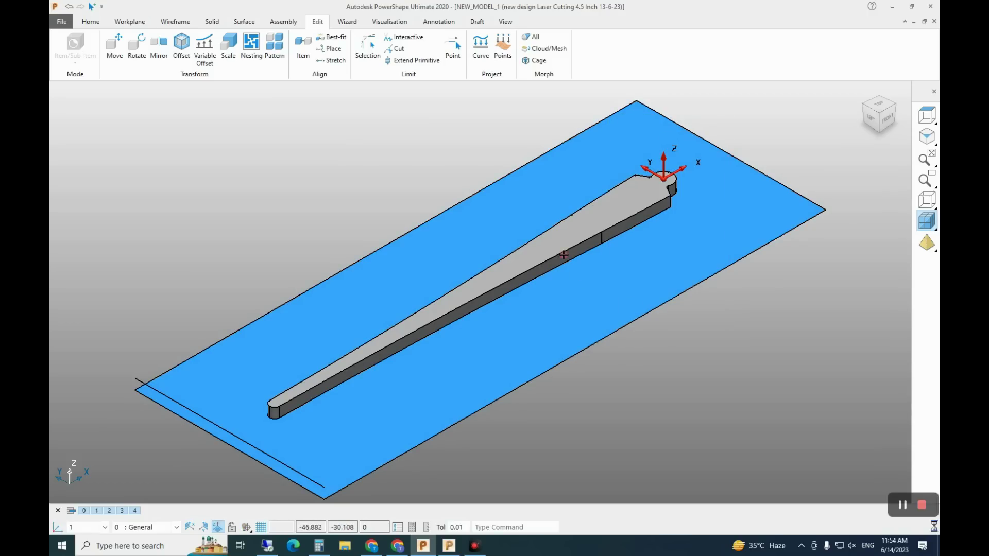
pyautogui.rightClick(555, 239)
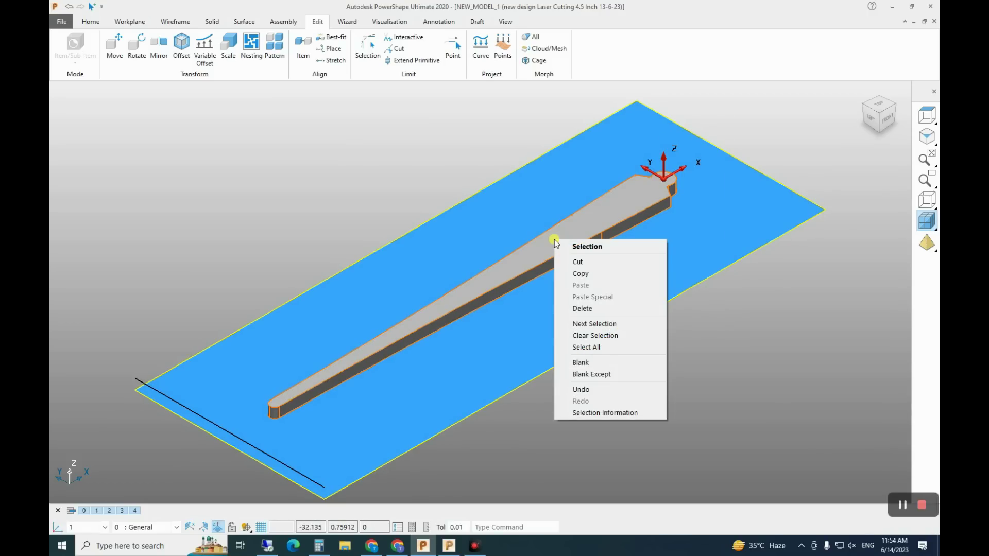
pyautogui.click(763, 126)
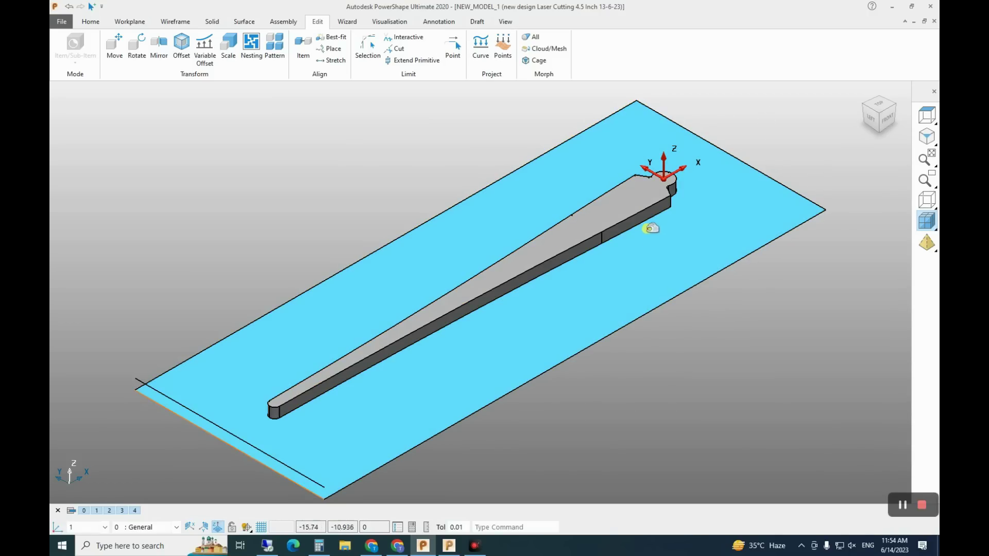
pyautogui.click(646, 223)
pyautogui.click(779, 134)
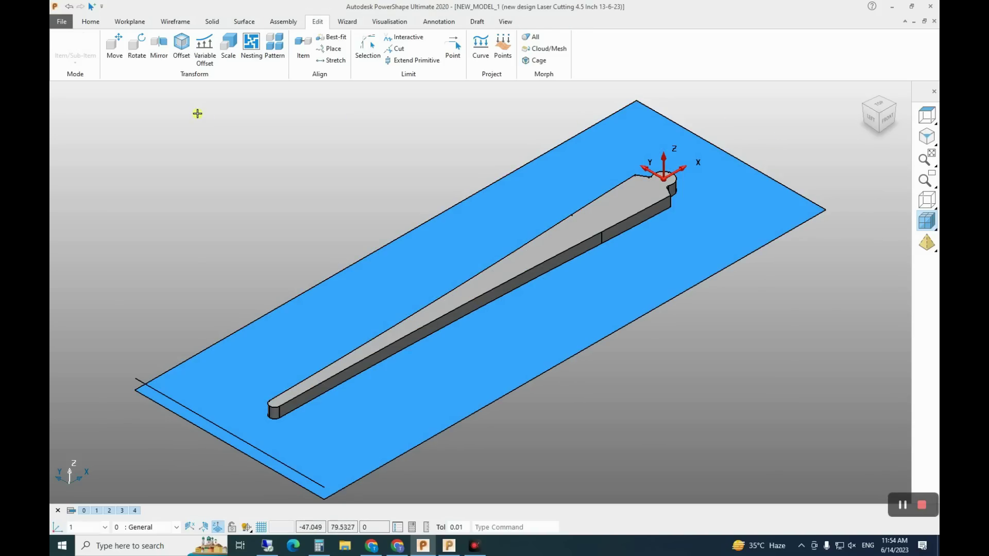
# Try to trace a composite curve along the top edge of the needle solid and leave the command
pyautogui.click(174, 22)
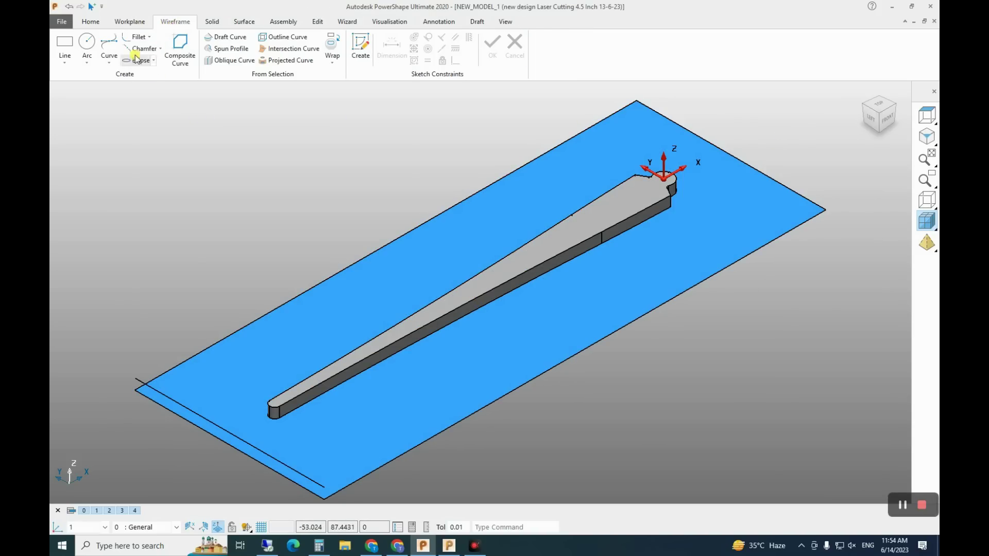
pyautogui.click(180, 49)
pyautogui.click(514, 251)
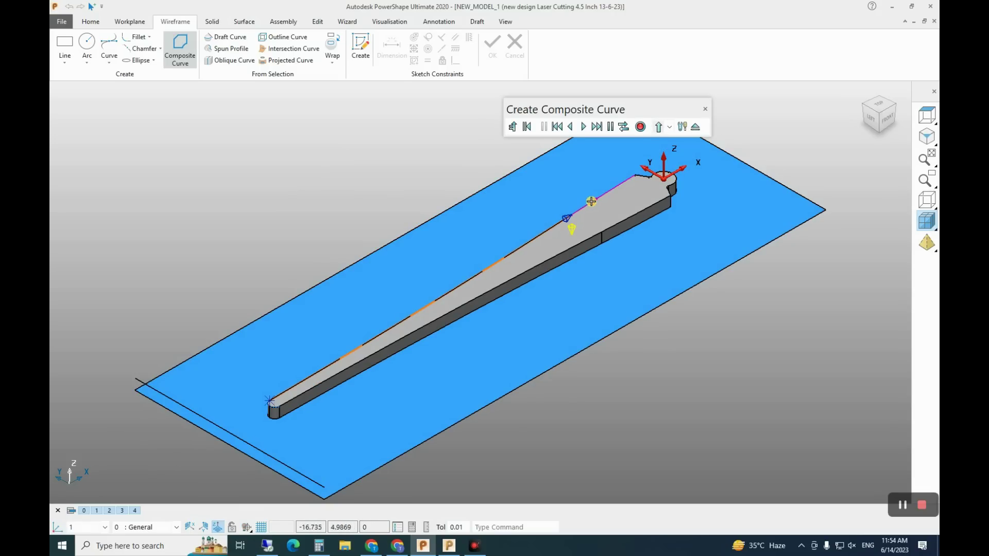
pyautogui.click(708, 110)
# Copy the needle solid together with the rectangular base surface to the clipboard
pyautogui.rightClick(693, 98)
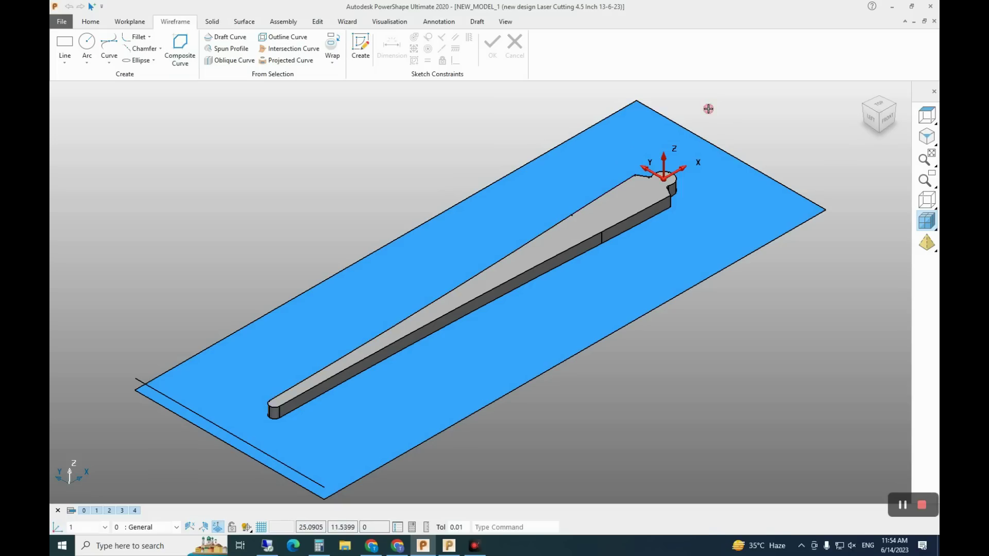
pyautogui.click(731, 273)
pyautogui.rightClick(558, 261)
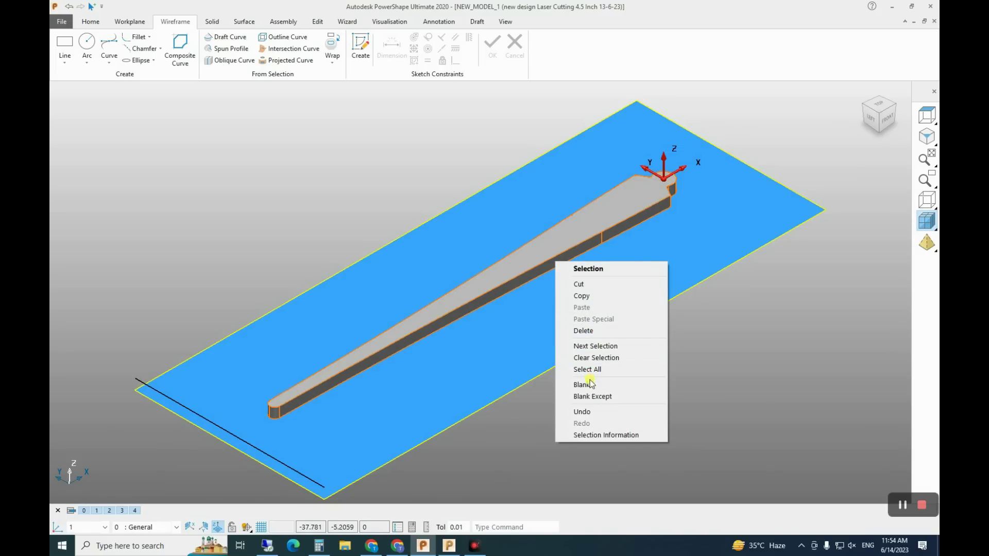
pyautogui.click(592, 299)
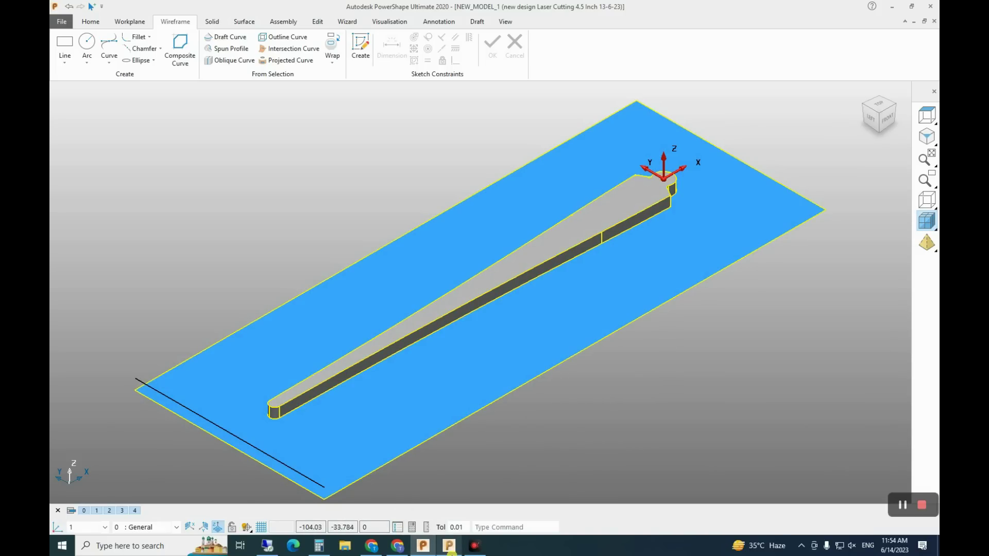
# Switch to PowerMill and paste the copied needle geometry as a new model
pyautogui.moveTo(449, 552)
pyautogui.click(450, 490)
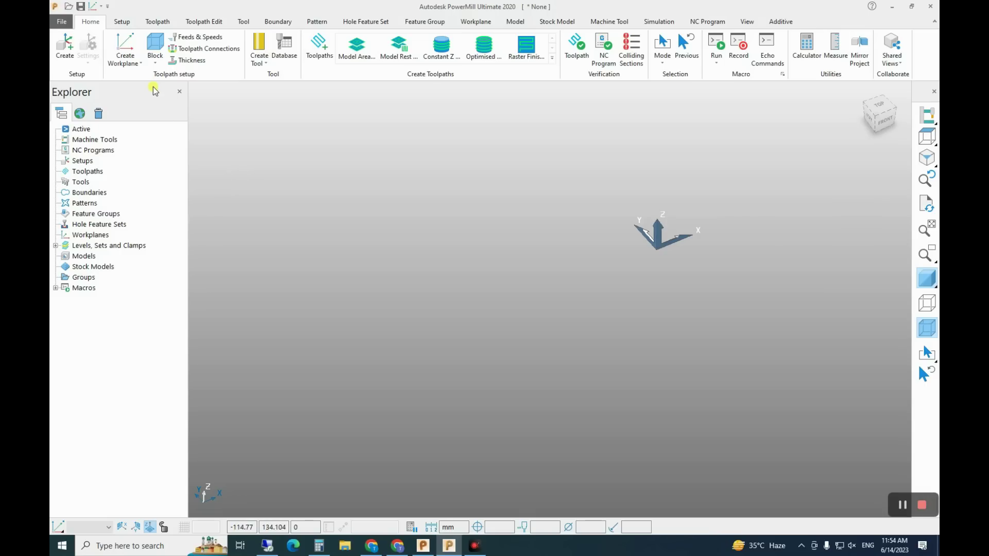
pyautogui.rightClick(83, 256)
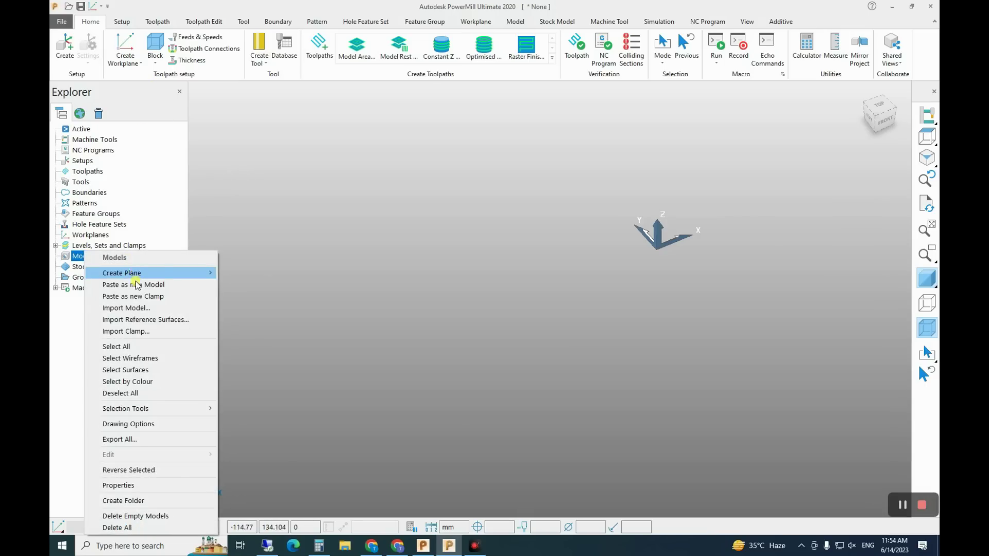
pyautogui.click(136, 285)
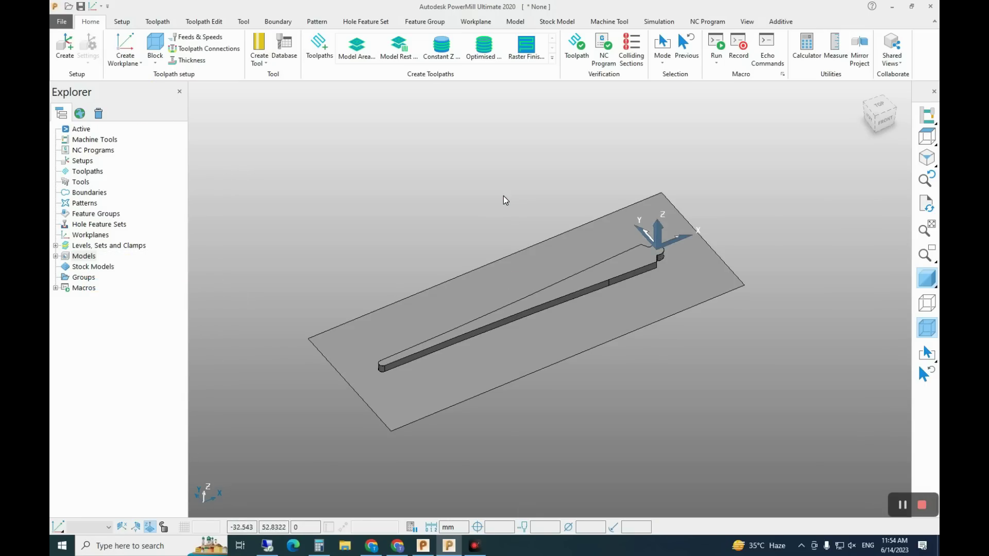
# Create a user-defined boundary from a composite curve around the outer edge of the rectangular base surface
pyautogui.rightClick(90, 196)
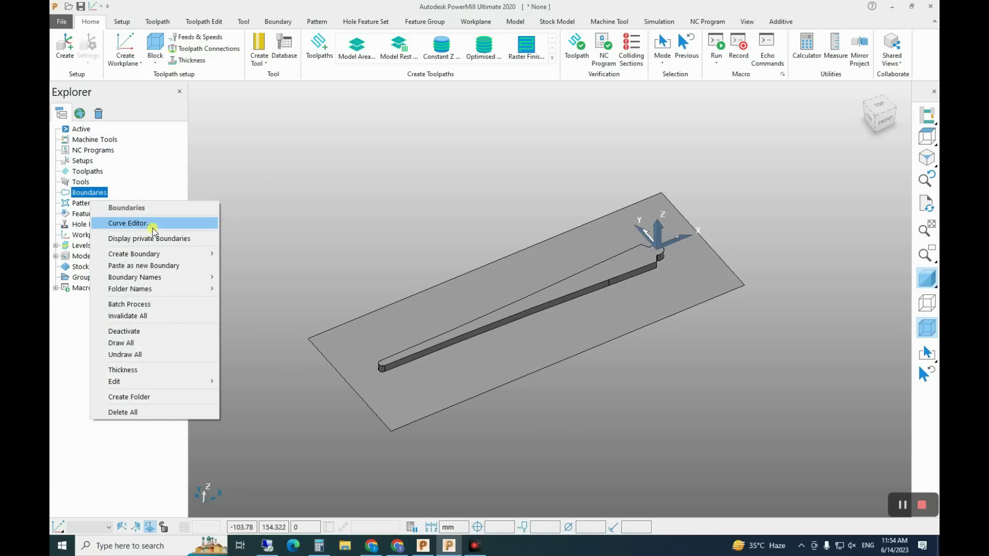
pyautogui.moveTo(157, 254)
pyautogui.click(270, 371)
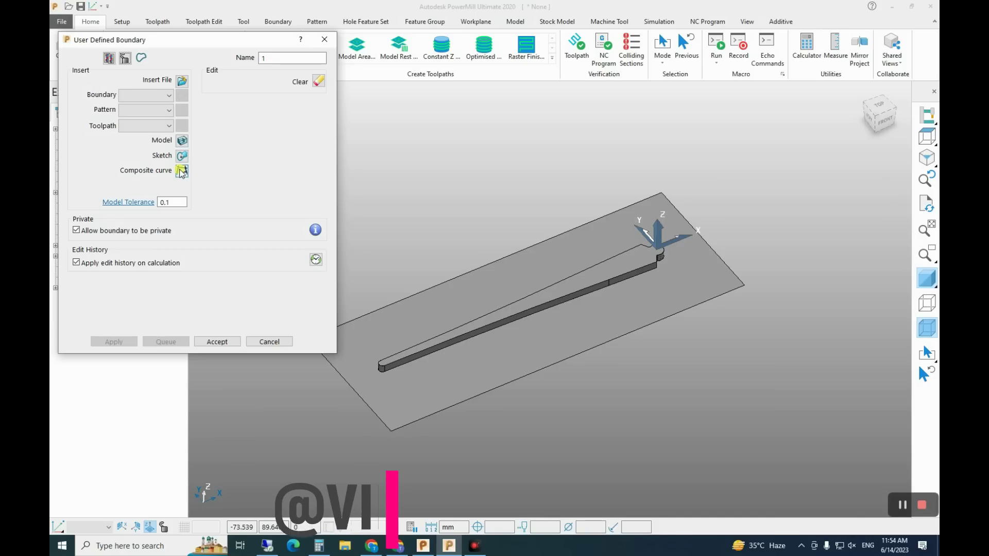
pyautogui.press('Escape')
pyautogui.click(461, 276)
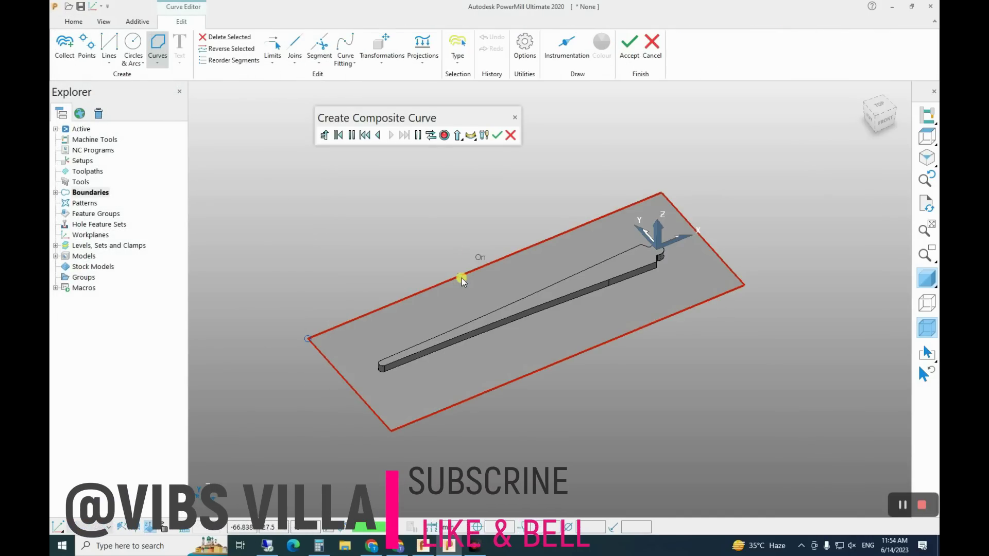
pyautogui.click(443, 133)
pyautogui.click(511, 135)
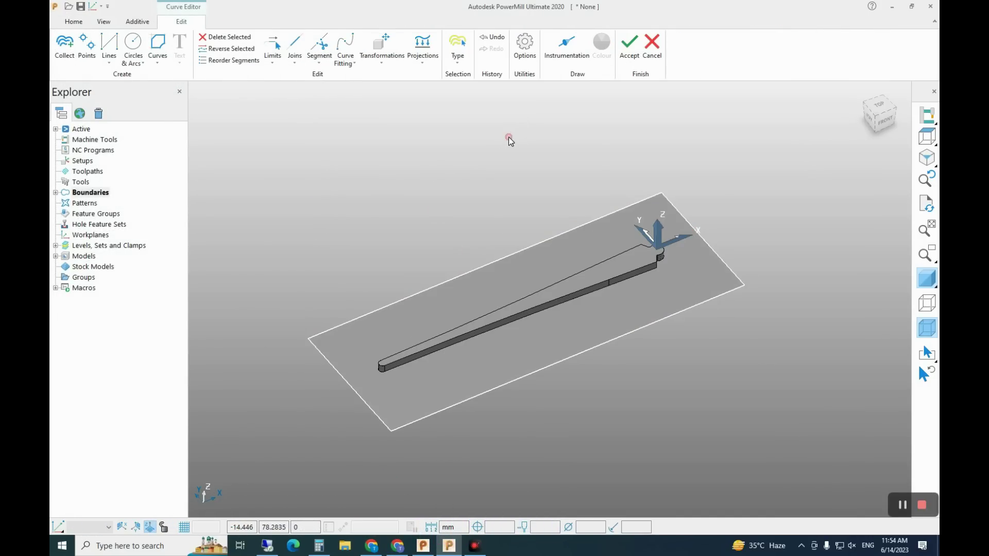
pyautogui.click(652, 52)
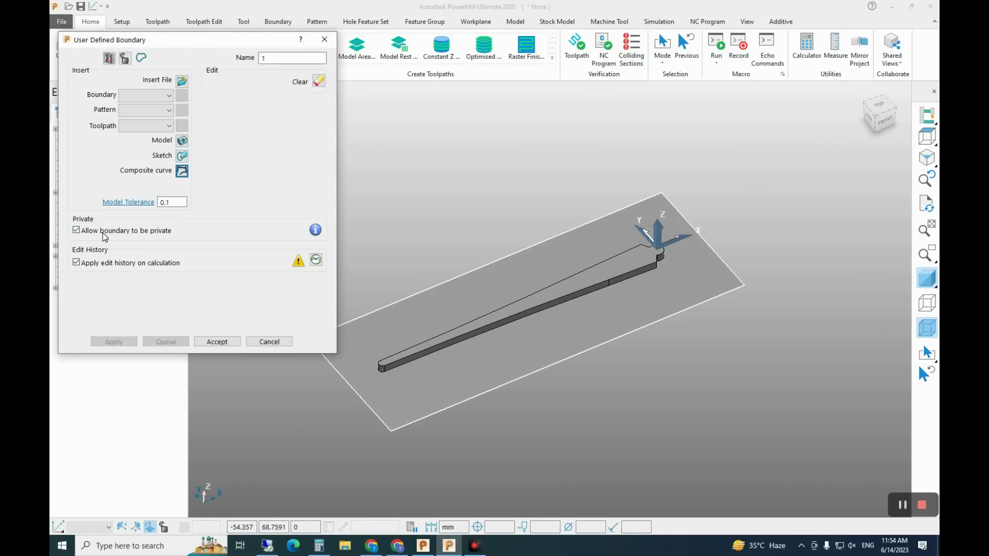
pyautogui.click(215, 342)
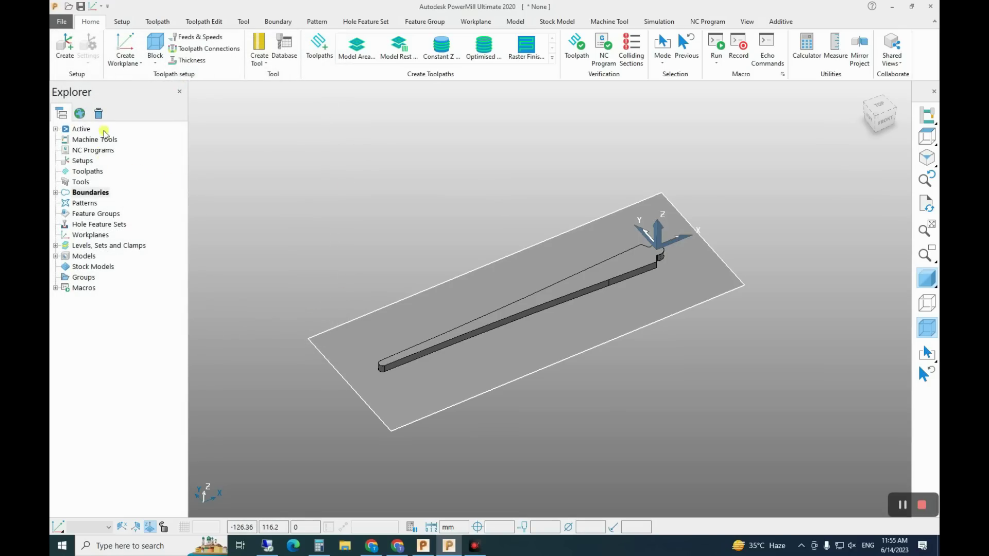
# Calculate a box block from the model limits in the active workplane and accept it
pyautogui.click(155, 45)
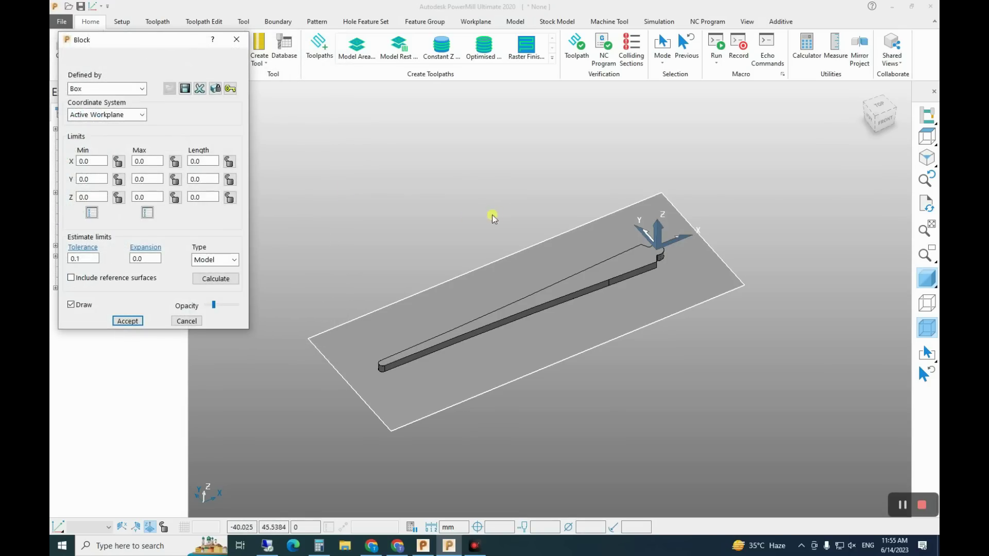
pyautogui.click(209, 280)
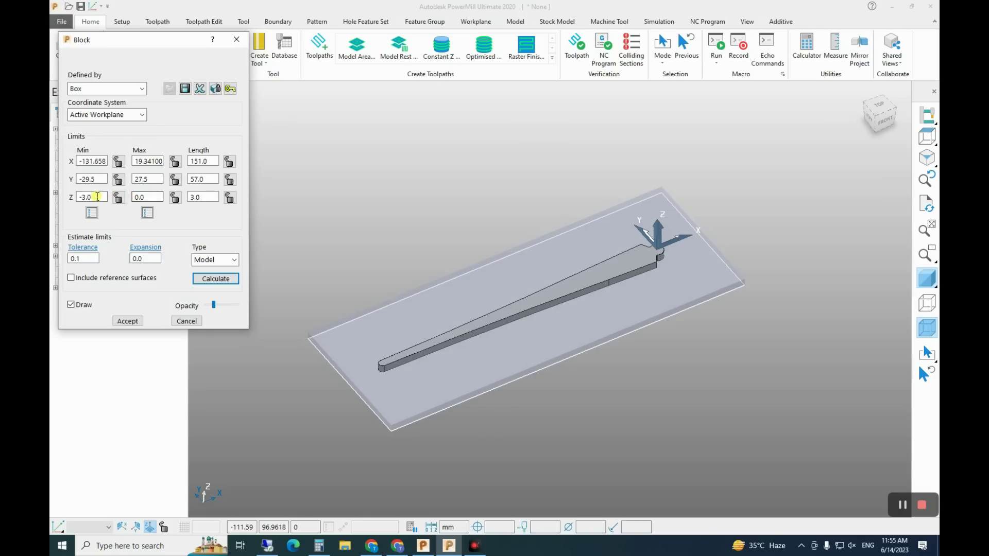
pyautogui.click(125, 322)
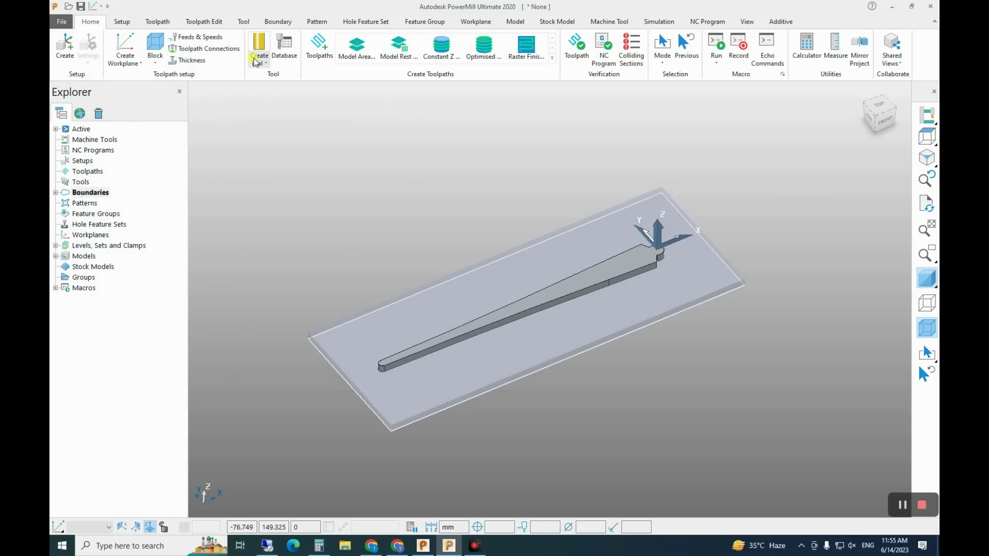
# Create an end mill tool with a diameter of 1.5
pyautogui.click(259, 64)
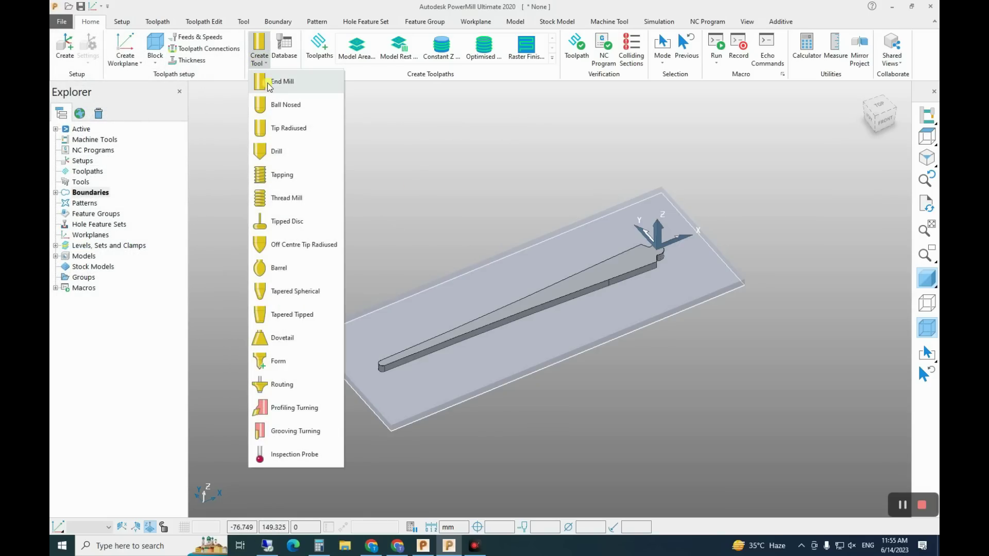
pyautogui.click(273, 81)
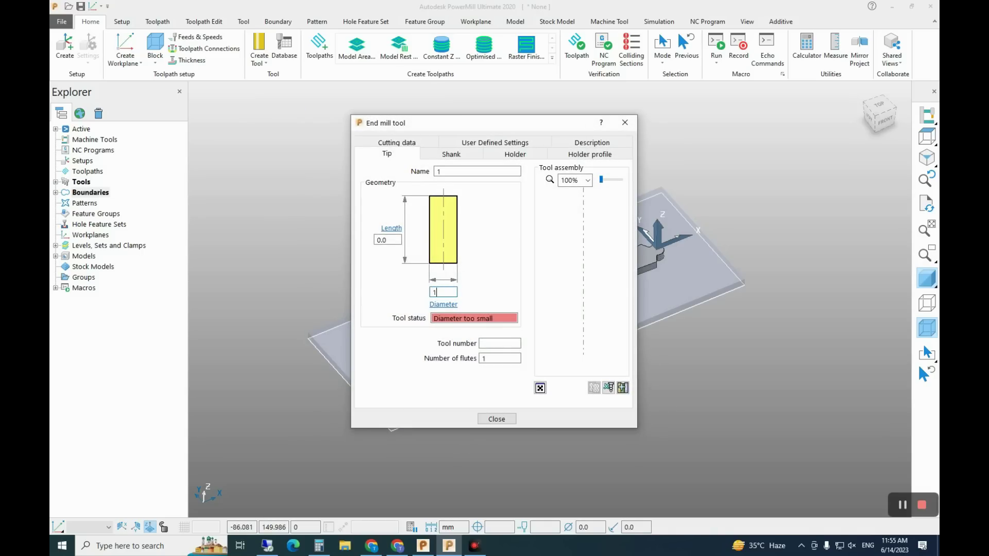
pyautogui.press('Return')
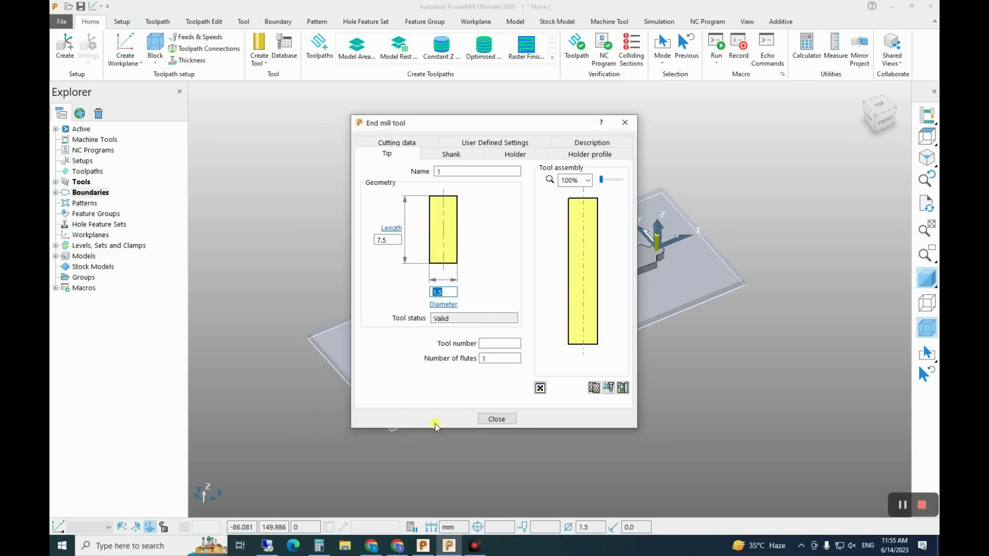
pyautogui.click(496, 419)
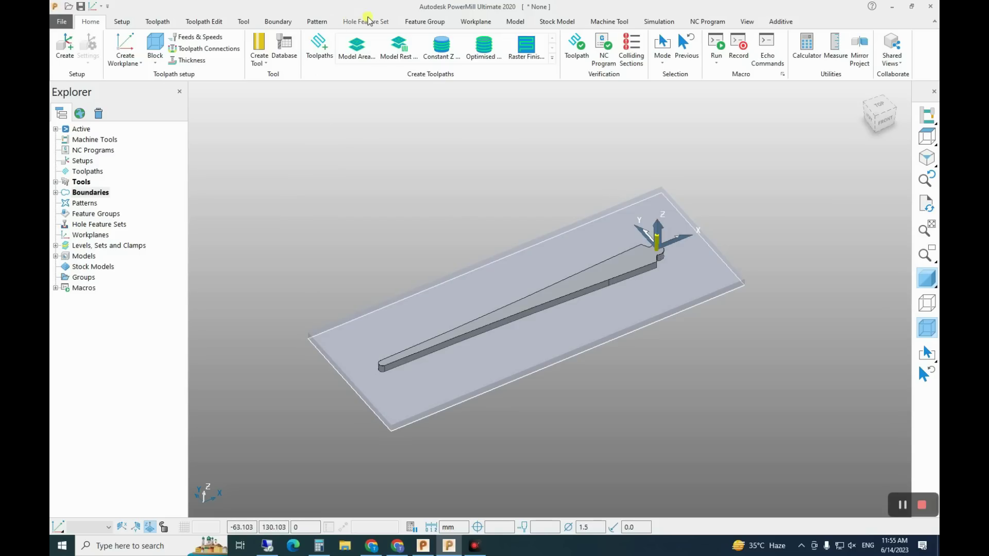
# Start a Constant Z finishing toolpath, setting its tolerance to 0.001 and editing its minimum stepdown
pyautogui.click(450, 51)
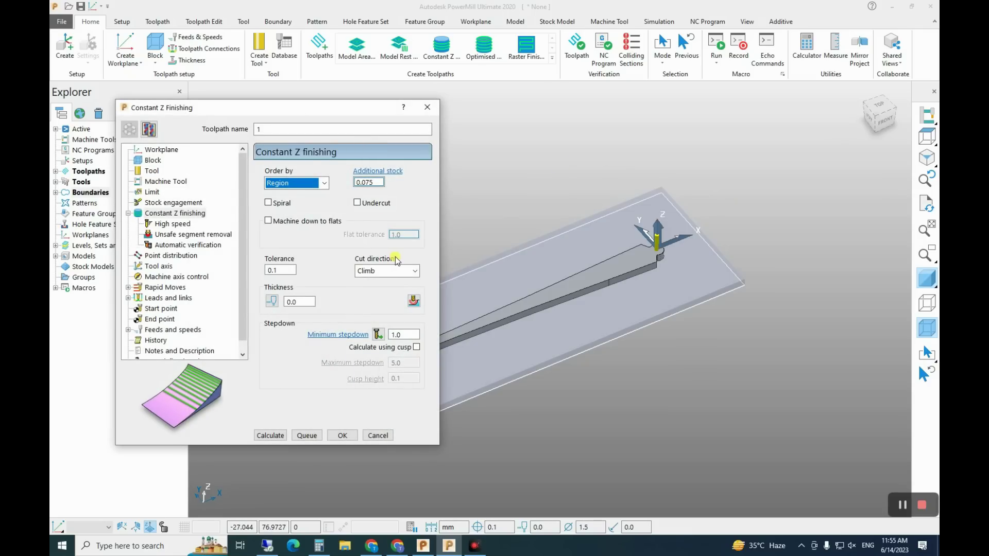
pyautogui.click(267, 269)
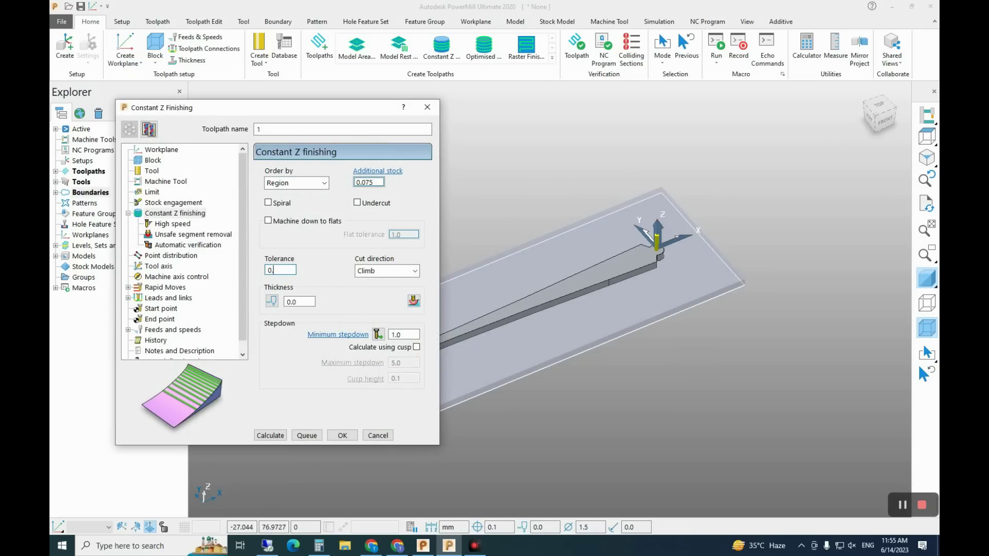
pyautogui.click(401, 336)
# Set both the first and second choice of the toolpath's lead-in to Ramp
pyautogui.click(169, 290)
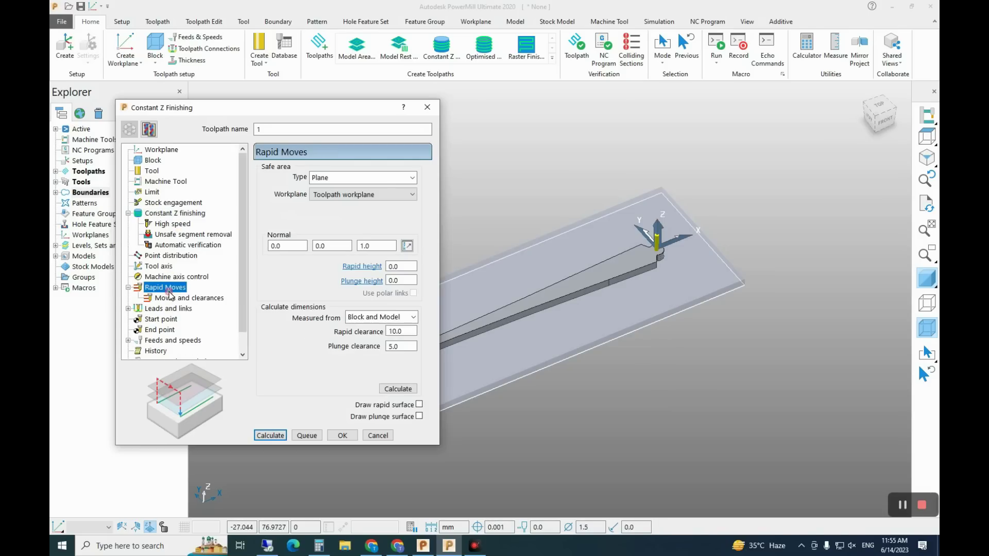
pyautogui.click(170, 309)
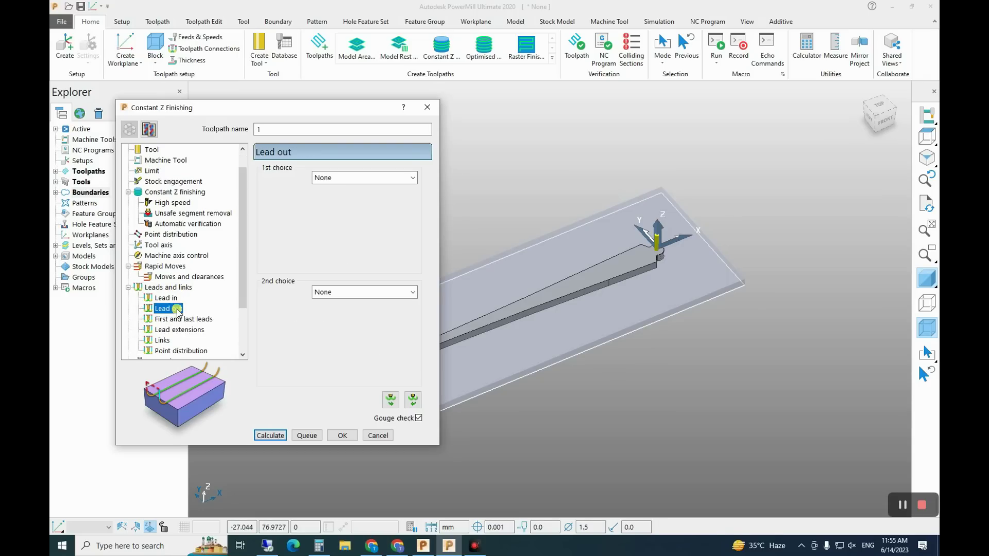
pyautogui.click(175, 288)
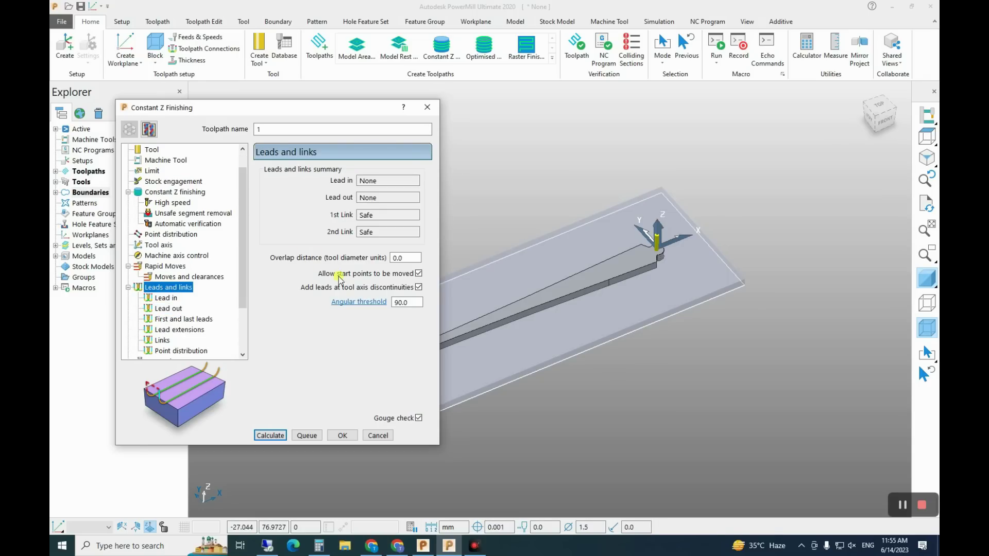
pyautogui.click(172, 300)
pyautogui.click(367, 178)
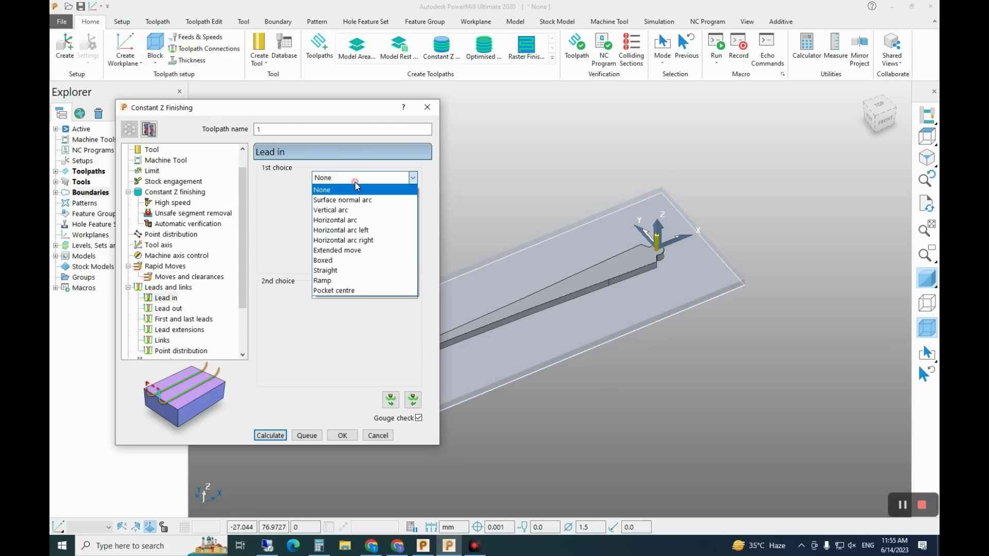
pyautogui.click(339, 282)
pyautogui.click(343, 292)
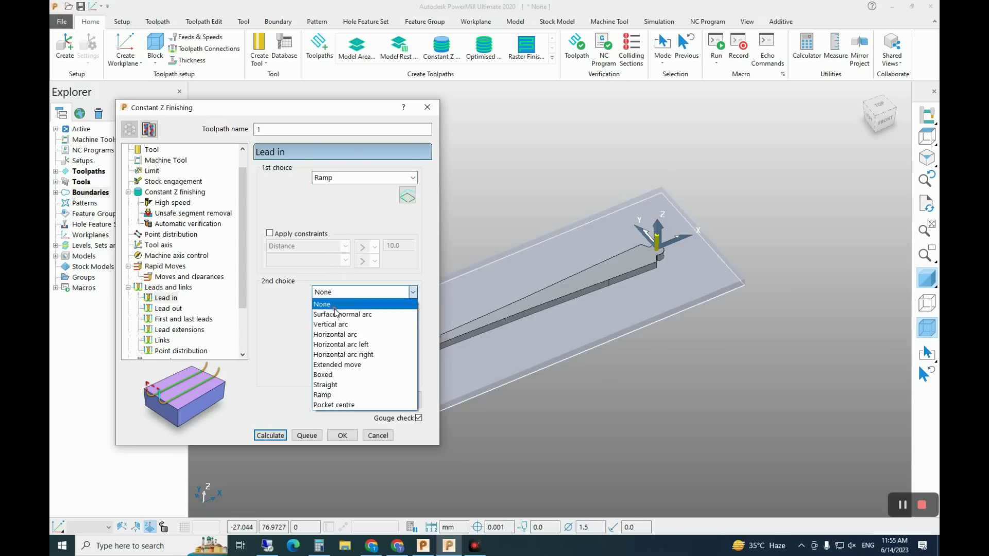
pyautogui.click(330, 396)
# Set the first-choice lead-in ramp to a maximum zig angle of 5.0 with Extend and Always Ramp enabled
pyautogui.click(408, 196)
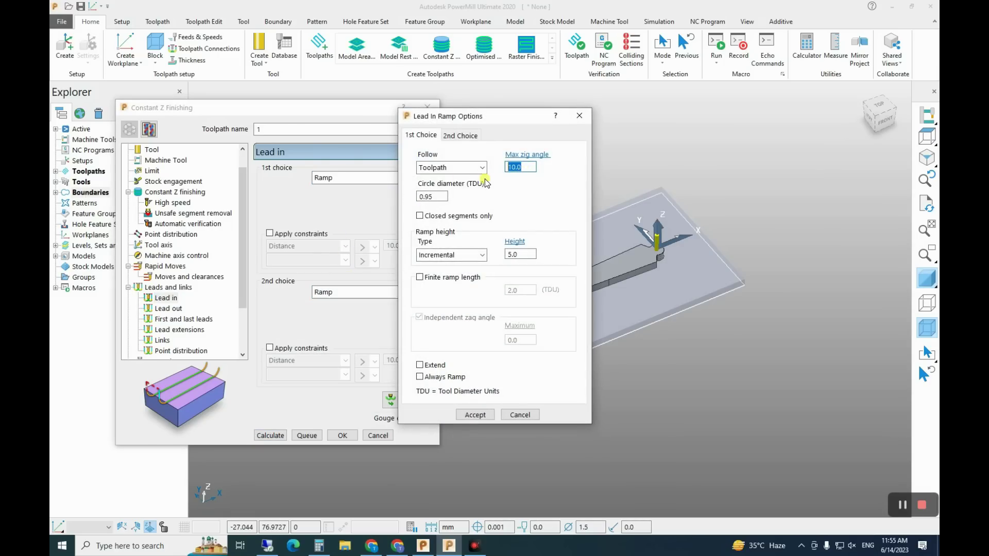
pyautogui.write('5.')
pyautogui.click(395, 190)
pyautogui.click(420, 365)
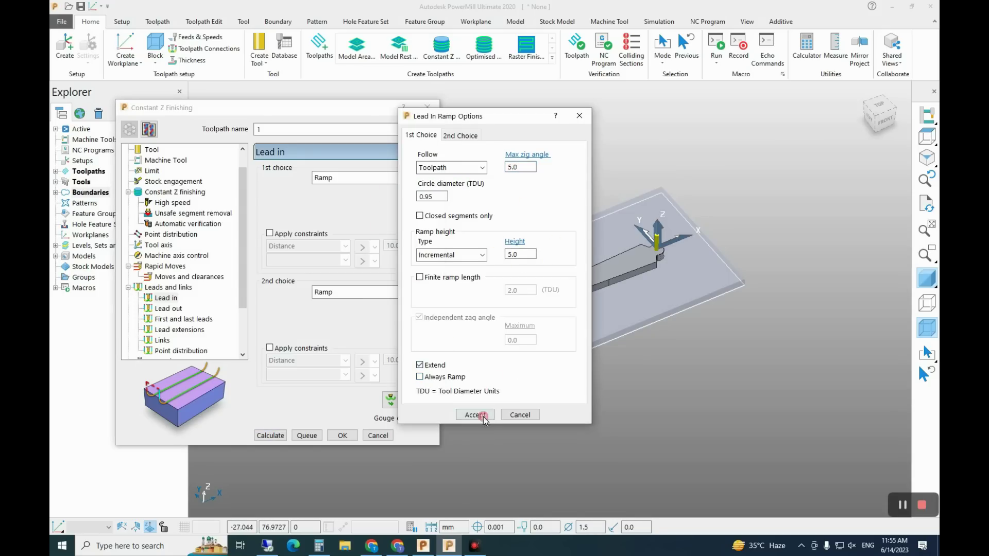
pyautogui.click(444, 376)
pyautogui.click(472, 414)
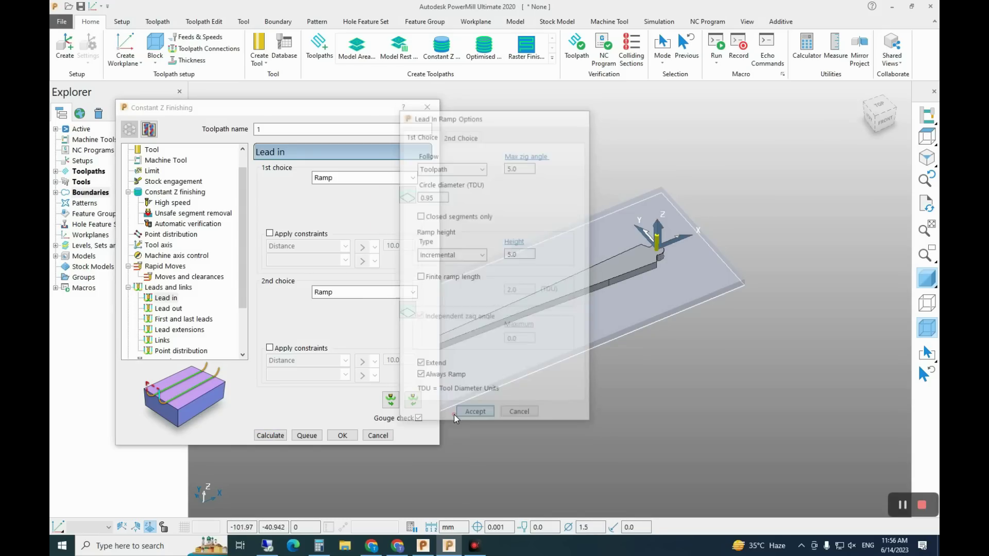
# Set the maximum zig angle of the second-choice lead-in ramp to 5.0 and accept the ramp options
pyautogui.click(408, 311)
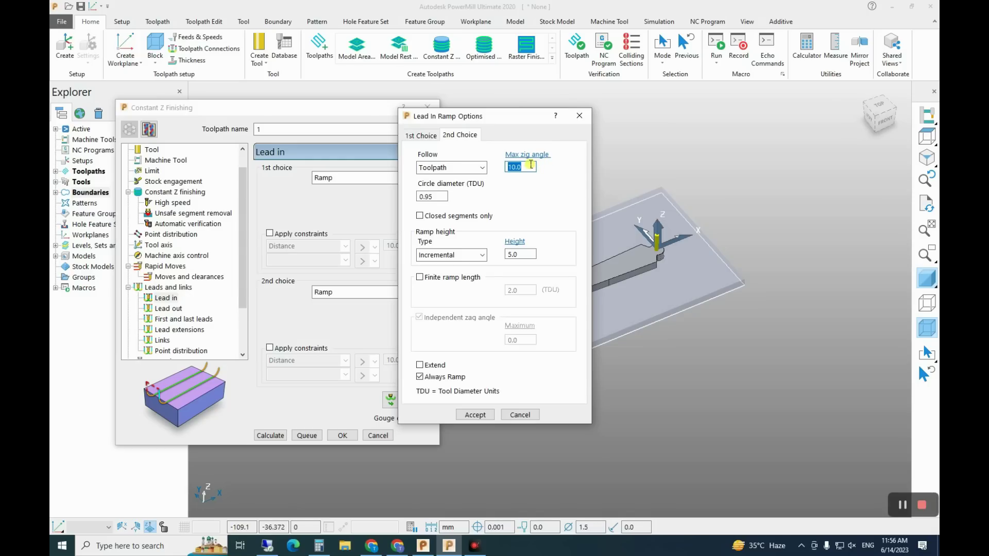
pyautogui.write('5')
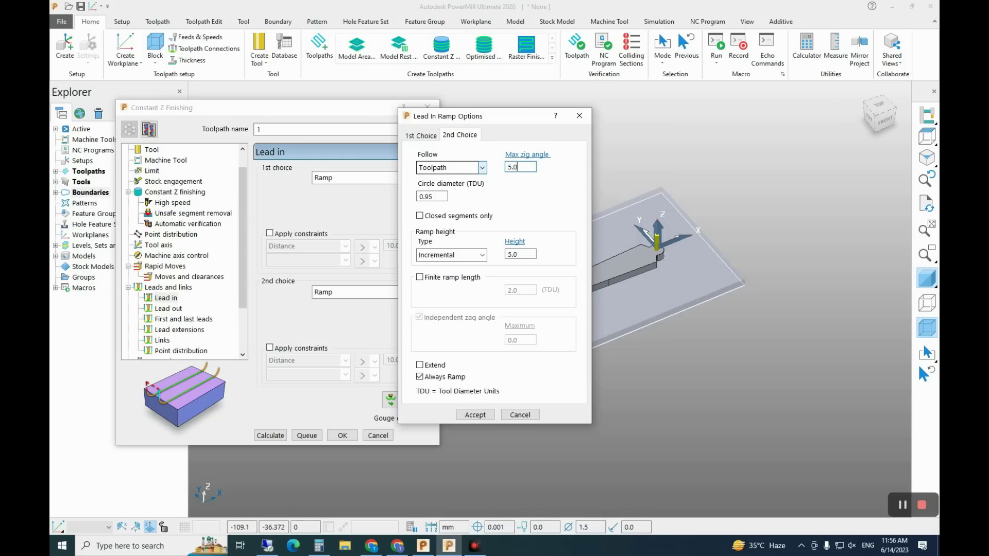
pyautogui.click(462, 414)
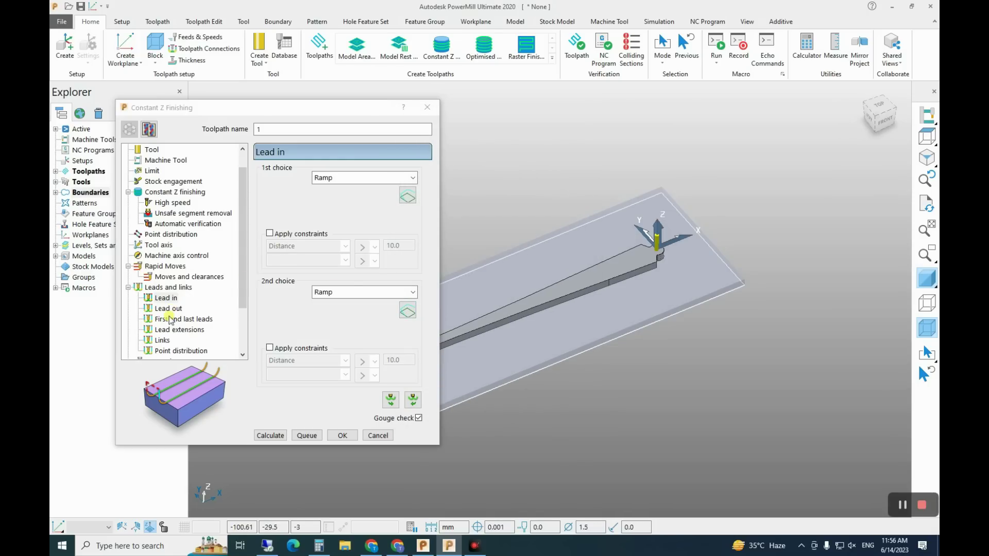
# Set the first and second choice of the toolpath links to On surface
pyautogui.click(164, 340)
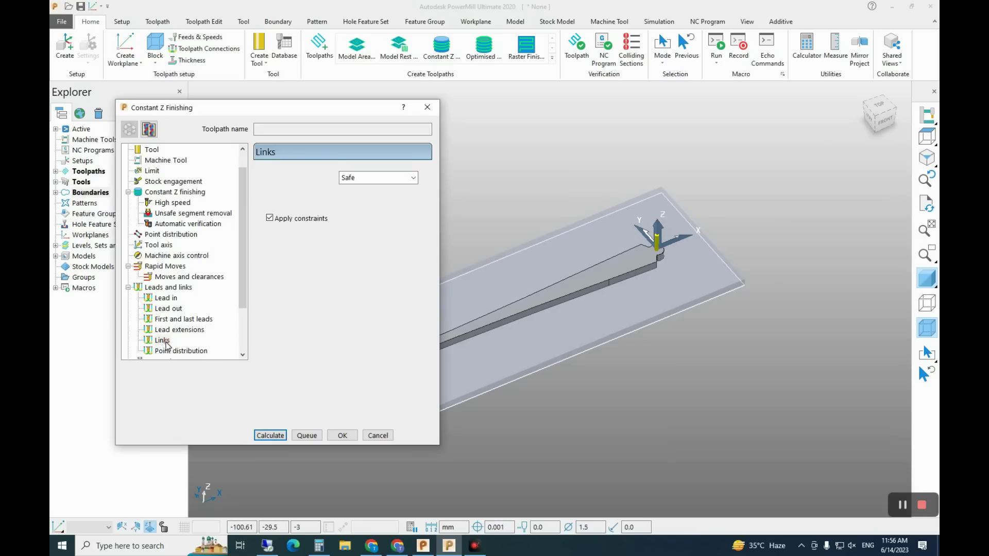
pyautogui.click(357, 178)
pyautogui.click(369, 221)
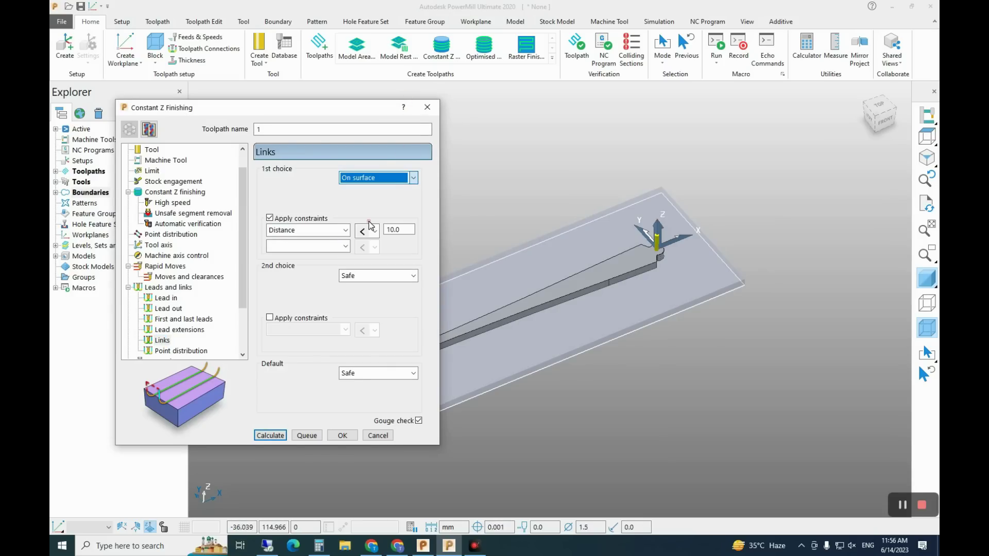
pyautogui.click(371, 276)
pyautogui.click(361, 316)
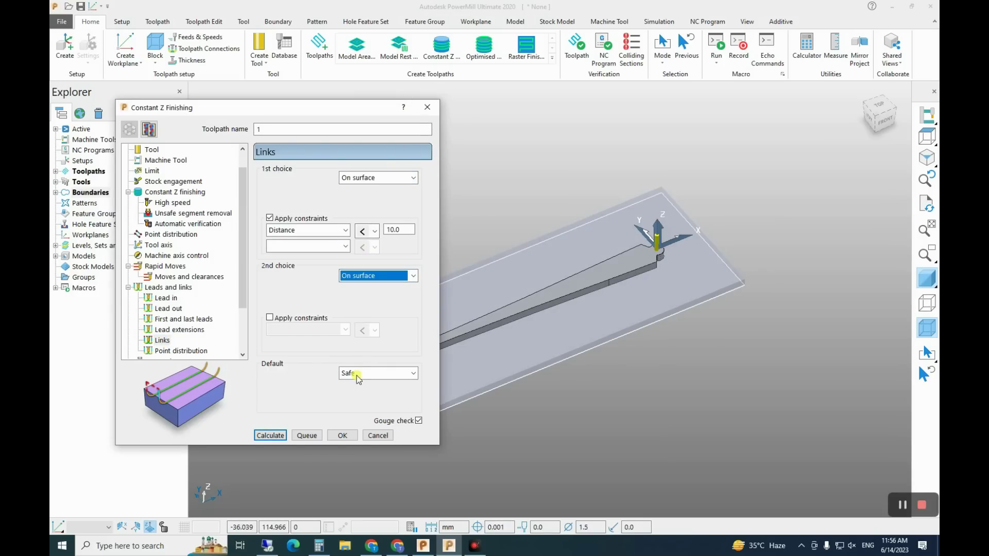
# Set the default link to Skim, and the cutting and plunging feed rates to 3000 and 500 mm/min
pyautogui.click(357, 378)
pyautogui.click(360, 392)
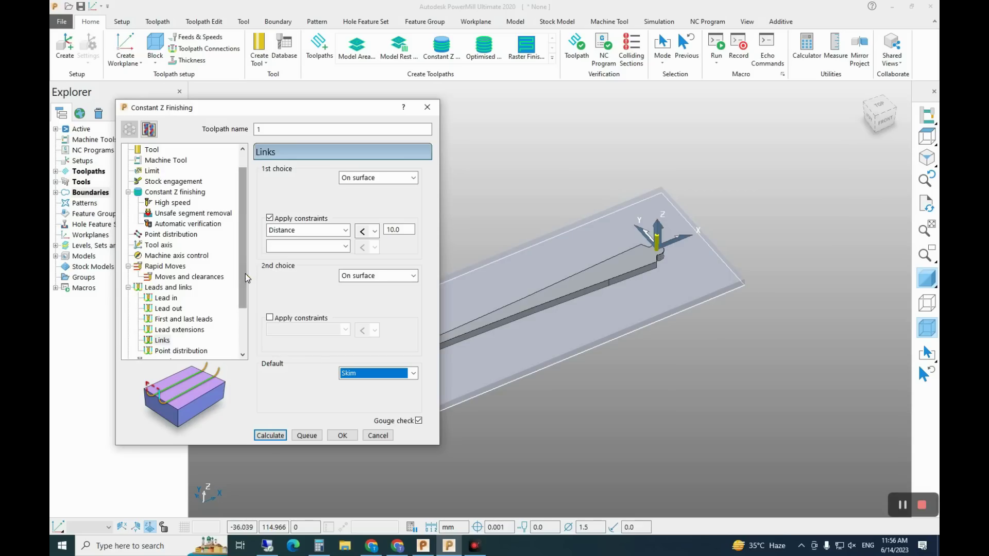
pyautogui.scroll(-2, 246, 273)
pyautogui.click(172, 319)
pyautogui.doubleClick(292, 236)
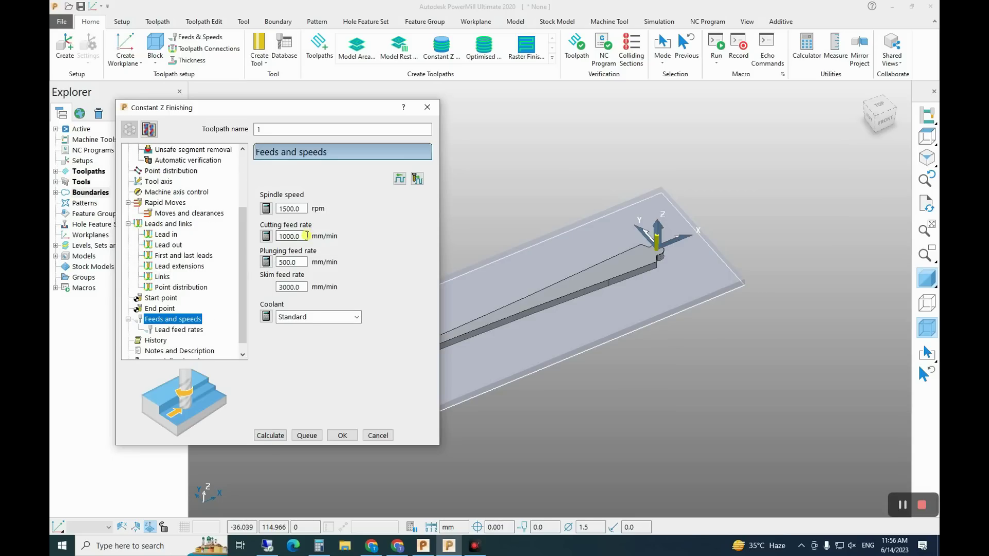
pyautogui.write('2')
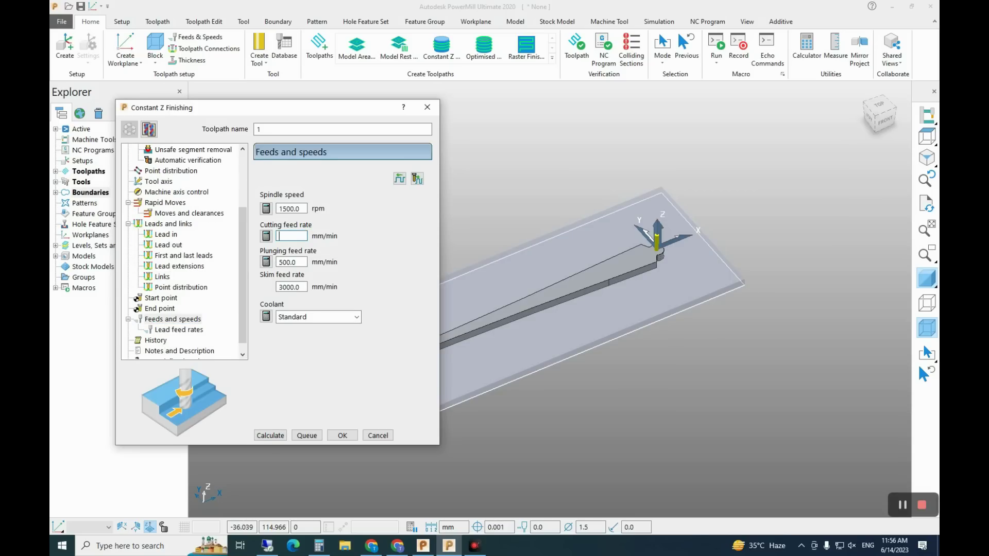
pyautogui.press('Tab')
pyautogui.write('50')
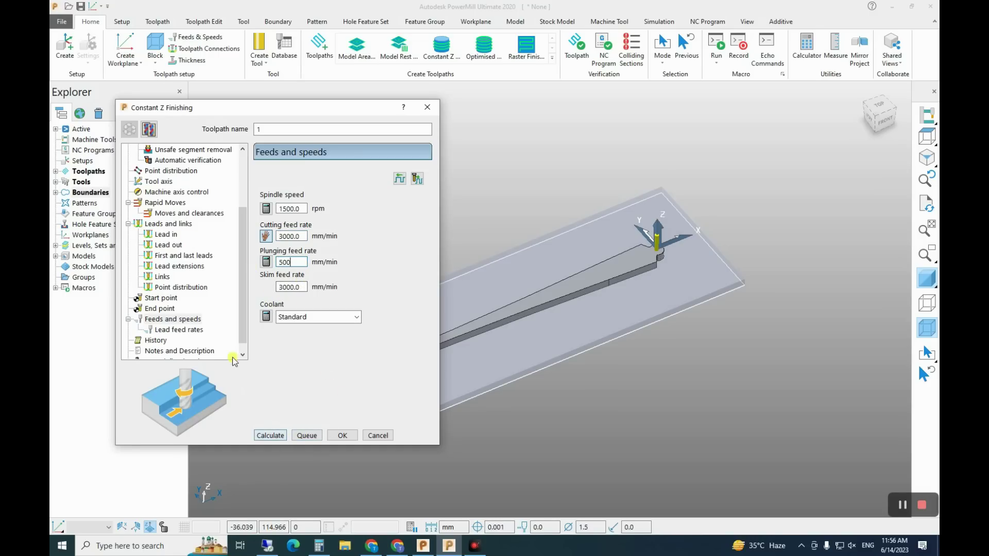
# Calculate the Constant Z finishing toolpath and close its settings
pyautogui.scroll(-1, 238, 332)
pyautogui.click(277, 437)
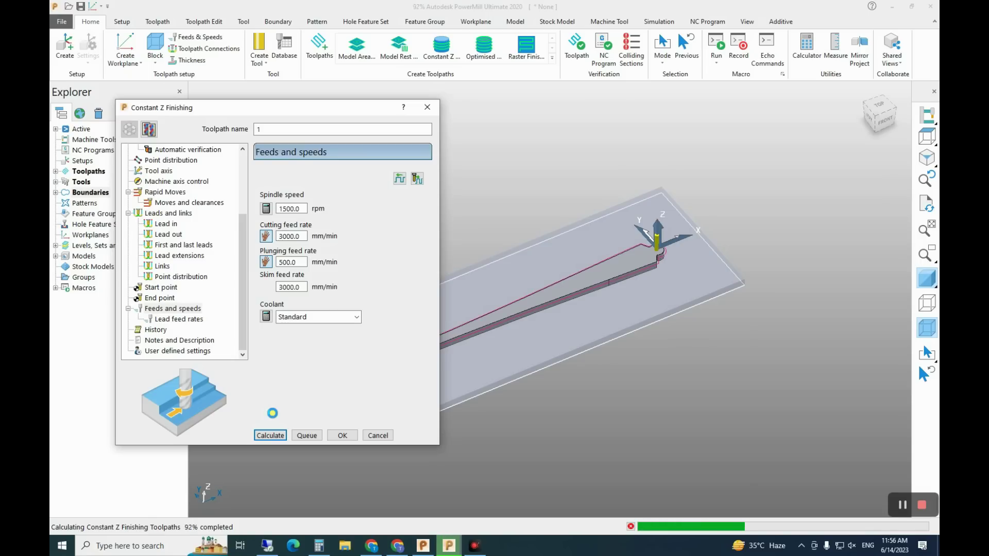
pyautogui.click(378, 435)
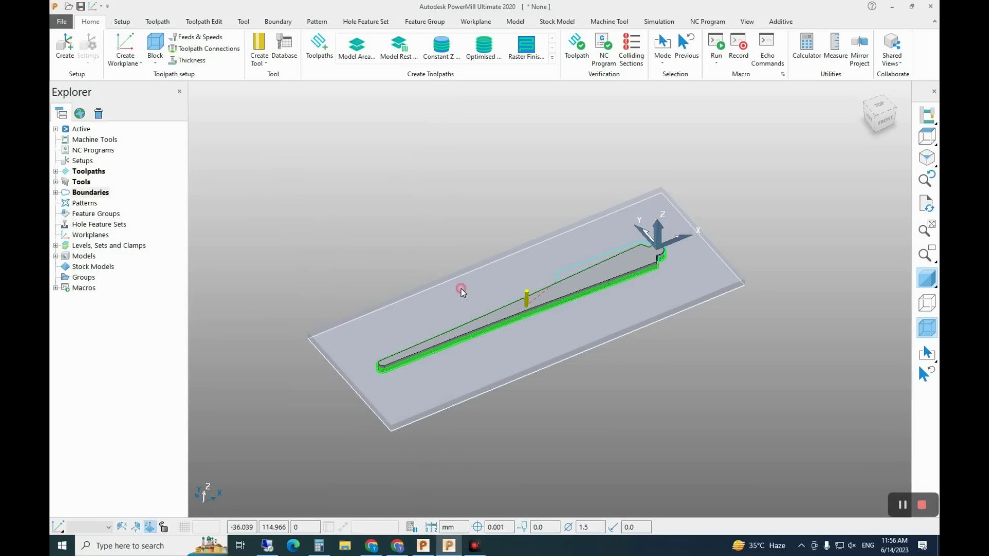
# Examine the calculated toolpath passes, lead-in and links around the needle up close and from the front
pyautogui.scroll(2, 532, 289)
pyautogui.scroll(5, 531, 330)
pyautogui.scroll(-4, 531, 331)
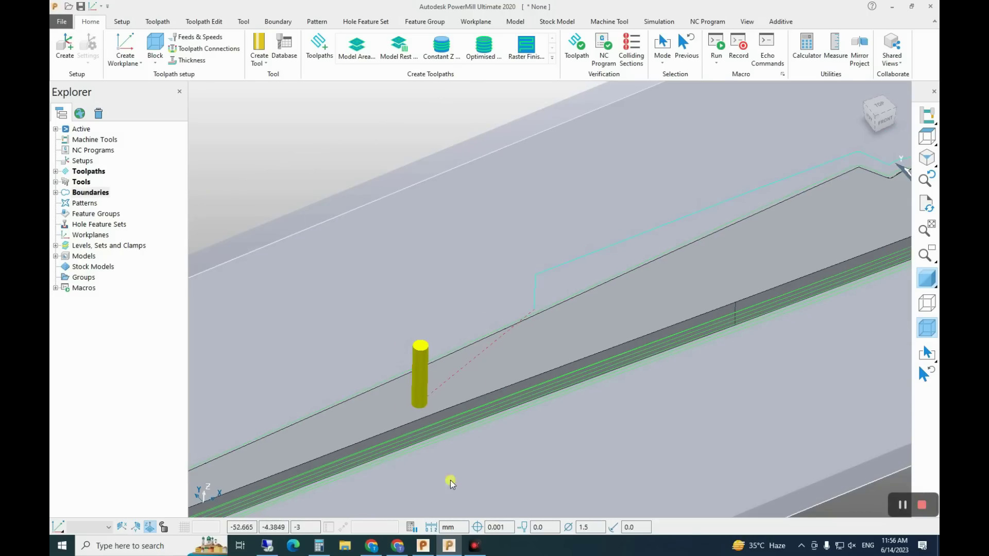
pyautogui.scroll(-2, 536, 342)
pyautogui.moveTo(545, 335)
pyautogui.mouseDown(button='middle')
pyautogui.moveTo(521, 348)
pyautogui.moveTo(531, 326)
pyautogui.mouseUp(button='middle')
pyautogui.scroll(4, 532, 322)
pyautogui.scroll(-2, 562, 284)
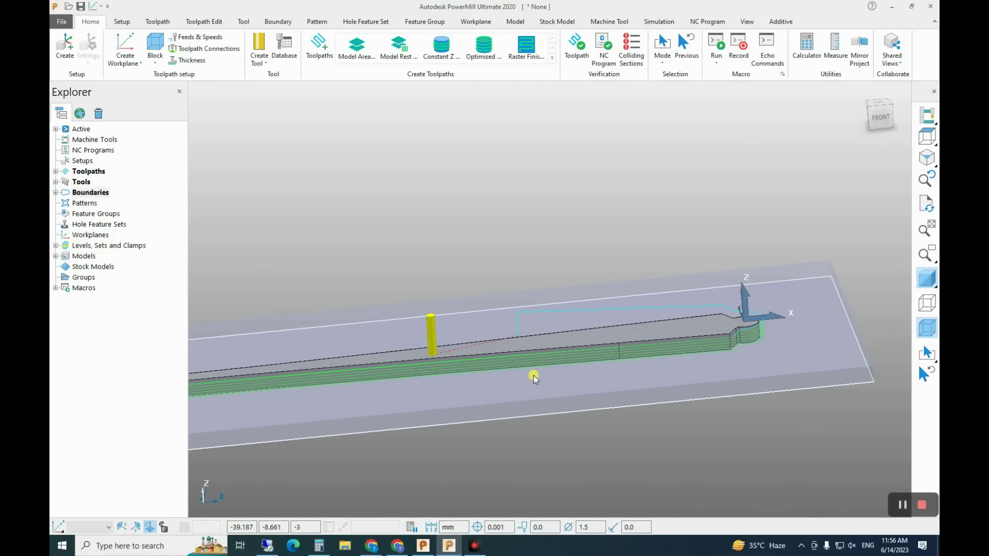
# Simulate toolpath 1 from the start with ViewMill switched on, playing the stock cutting through to the end
pyautogui.click(56, 172)
pyautogui.rightClick(92, 181)
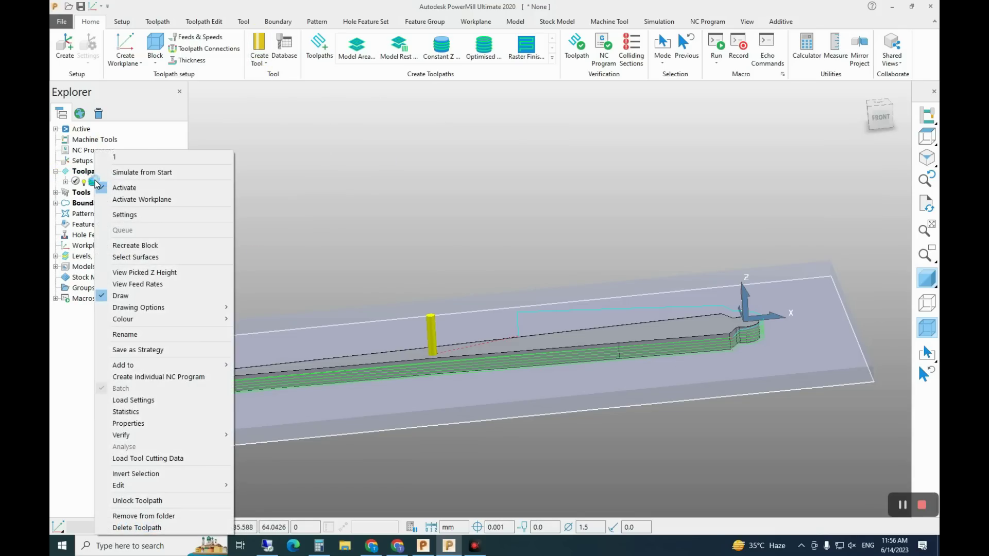
pyautogui.click(169, 174)
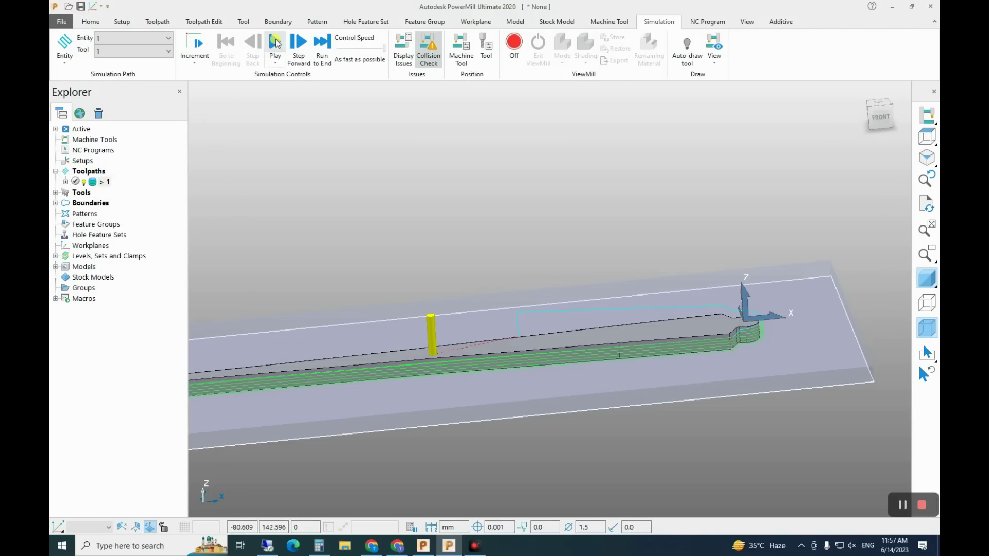
pyautogui.click(276, 43)
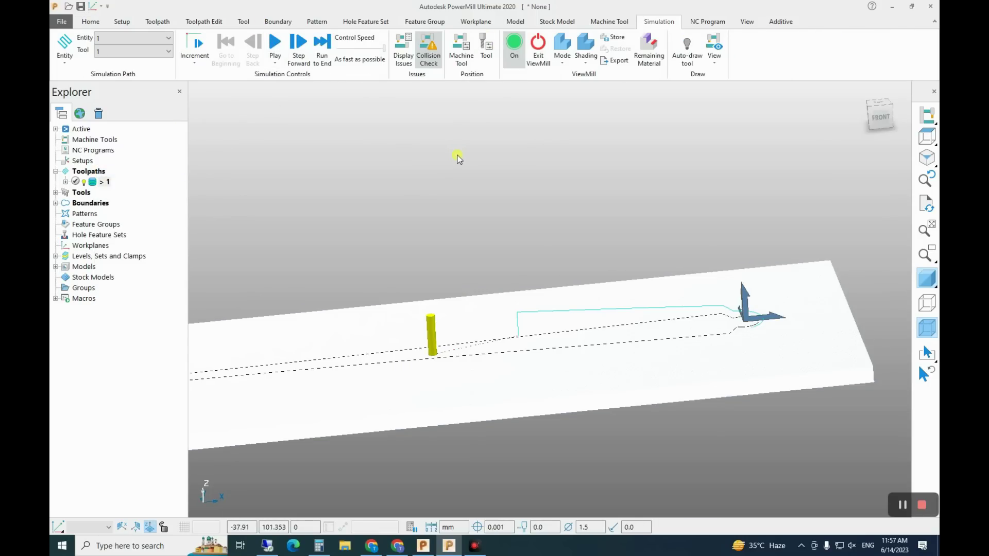
pyautogui.click(276, 45)
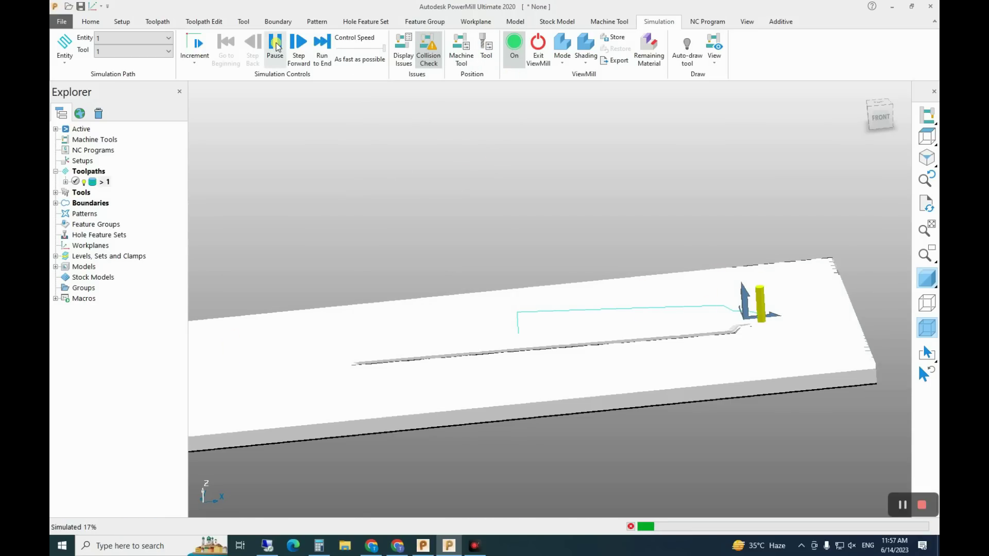
pyautogui.scroll(2, 808, 223)
pyautogui.scroll(-5, 833, 218)
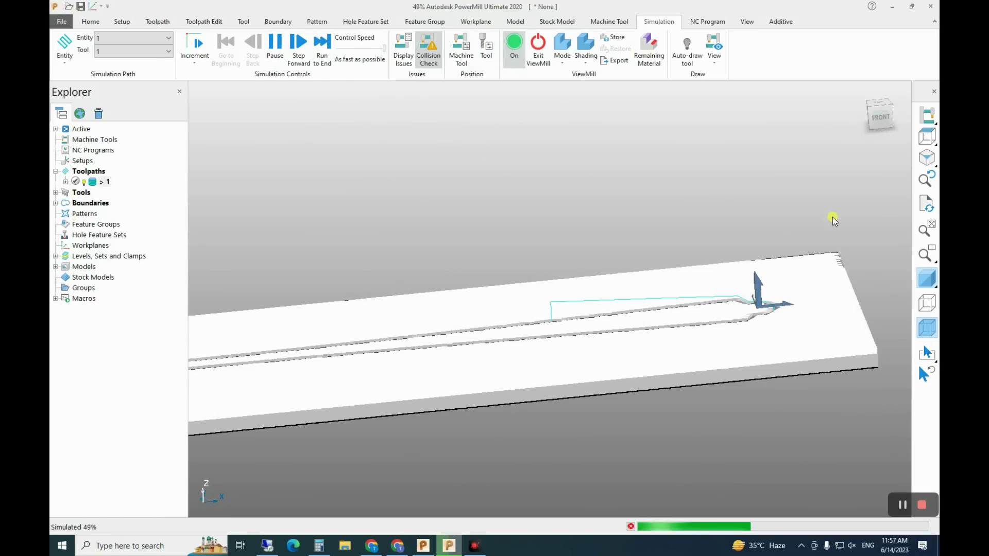
pyautogui.scroll(2, 832, 218)
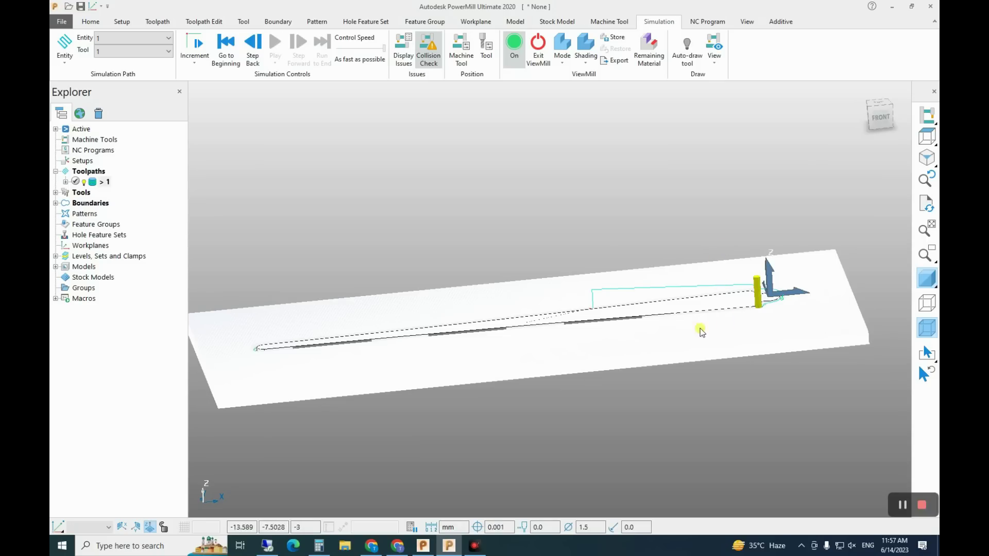
# Show the remaining material on the simulated stock and examine the machined groove around the needle
pyautogui.moveTo(502, 325); pyautogui.dragTo(412, 278, button='middle')
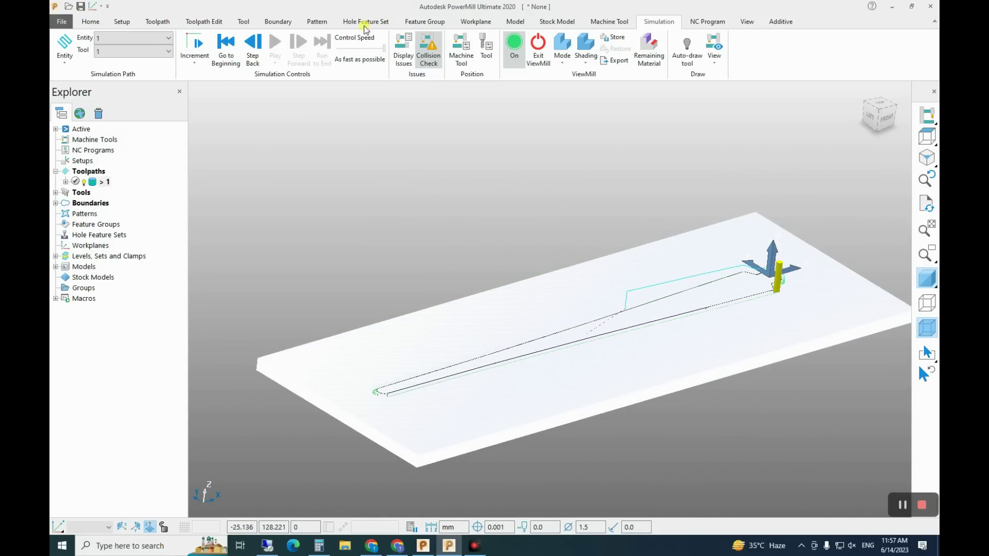
pyautogui.click(662, 48)
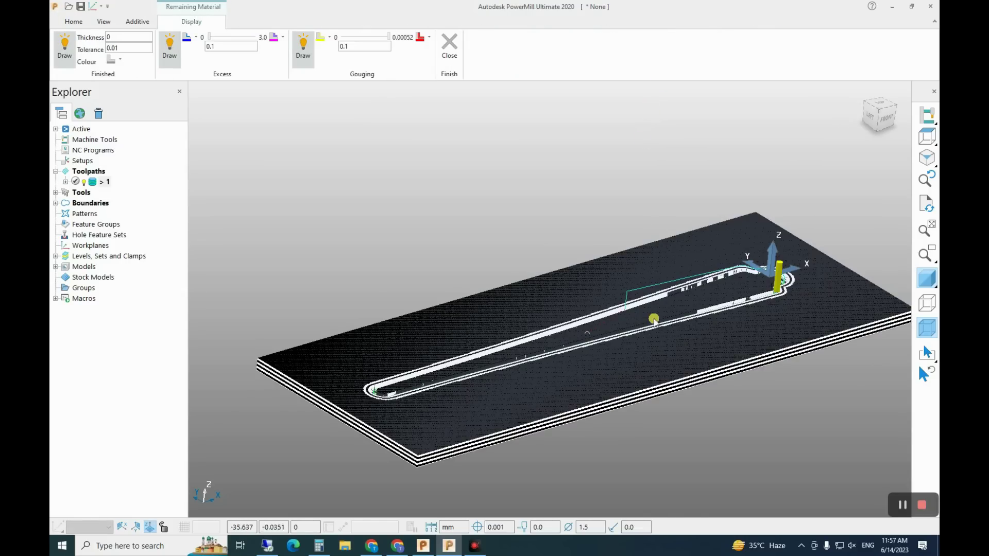
pyautogui.moveTo(629, 298); pyautogui.dragTo(593, 321, button='middle')
pyautogui.scroll(5, 696, 325)
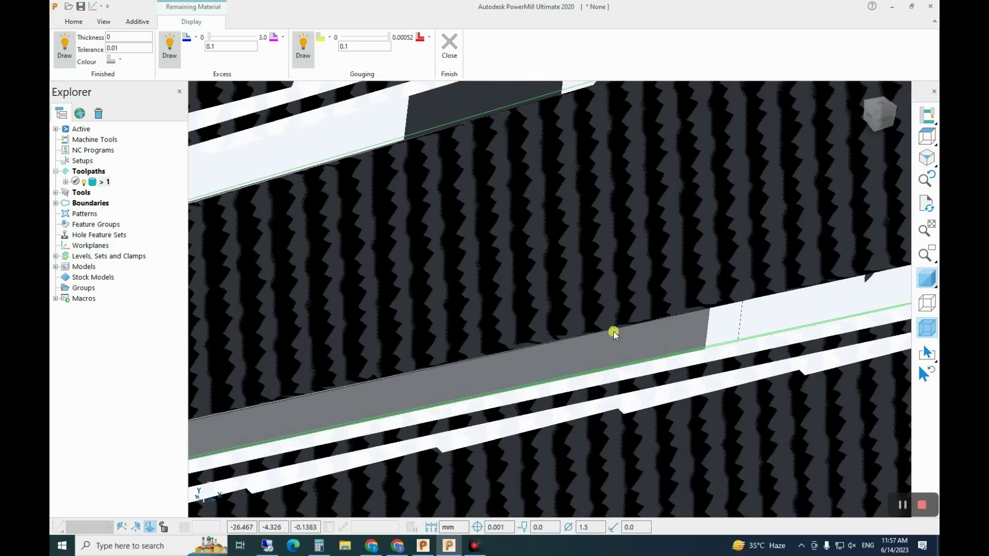
pyautogui.scroll(-5, 628, 302)
pyautogui.moveTo(628, 300); pyautogui.dragTo(799, 221, button='middle')
pyautogui.scroll(-8, 806, 203)
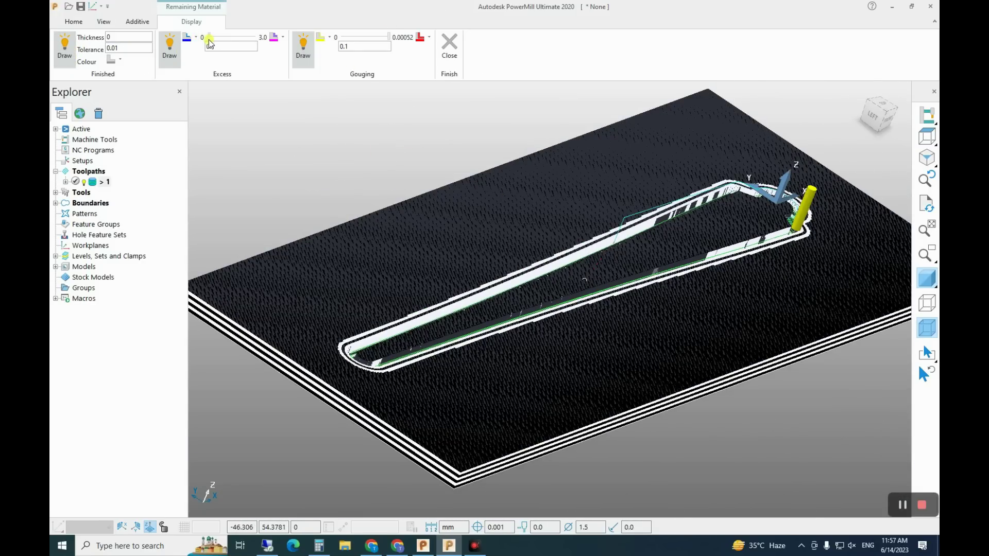
# Set the remaining-material excess to 2.8 and gouging to 0.0001, and turn off the drawing of excess material
pyautogui.moveTo(220, 36); pyautogui.dragTo(267, 38)
pyautogui.moveTo(390, 39); pyautogui.dragTo(347, 41)
pyautogui.click(305, 63)
pyautogui.click(304, 51)
pyautogui.click(169, 49)
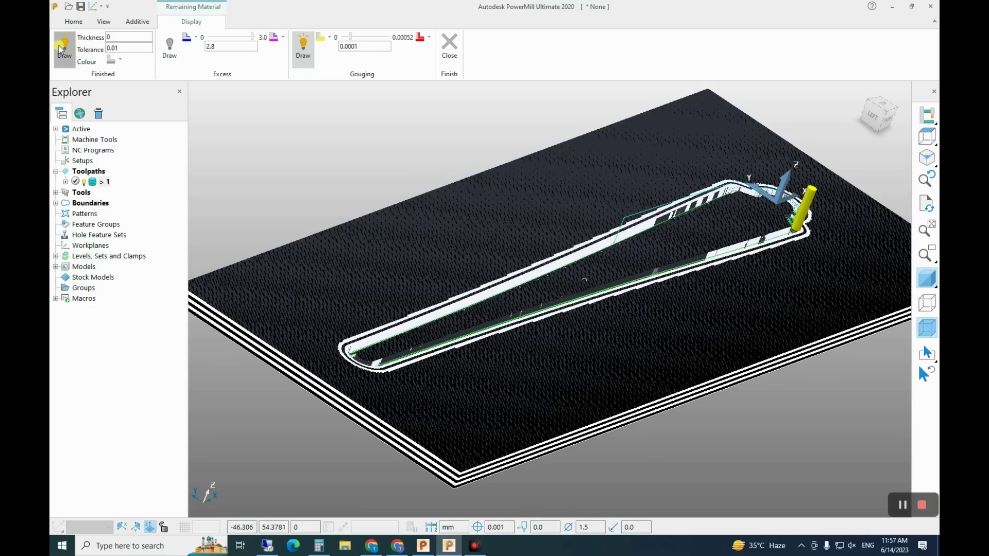
pyautogui.click(135, 21)
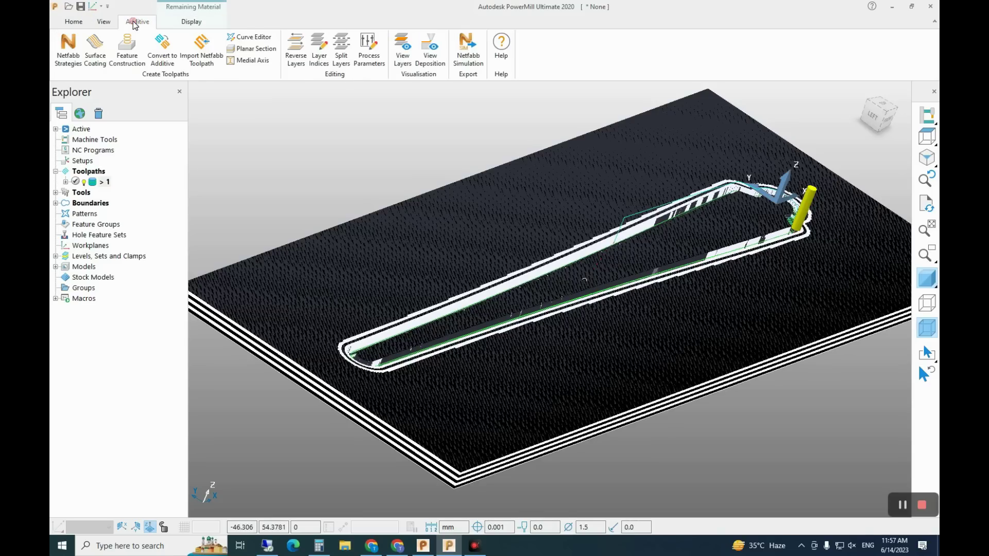
pyautogui.click(104, 22)
pyautogui.click(136, 22)
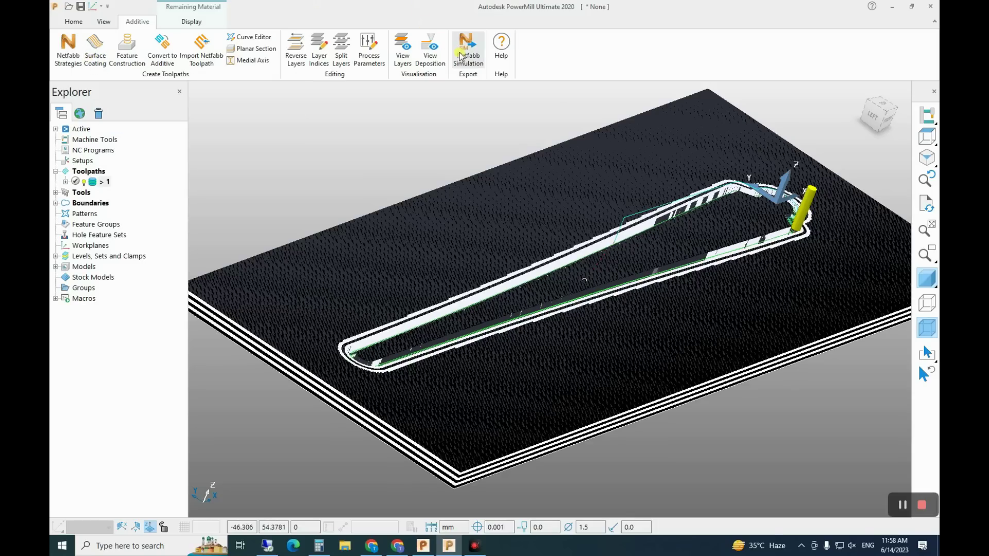
pyautogui.click(103, 24)
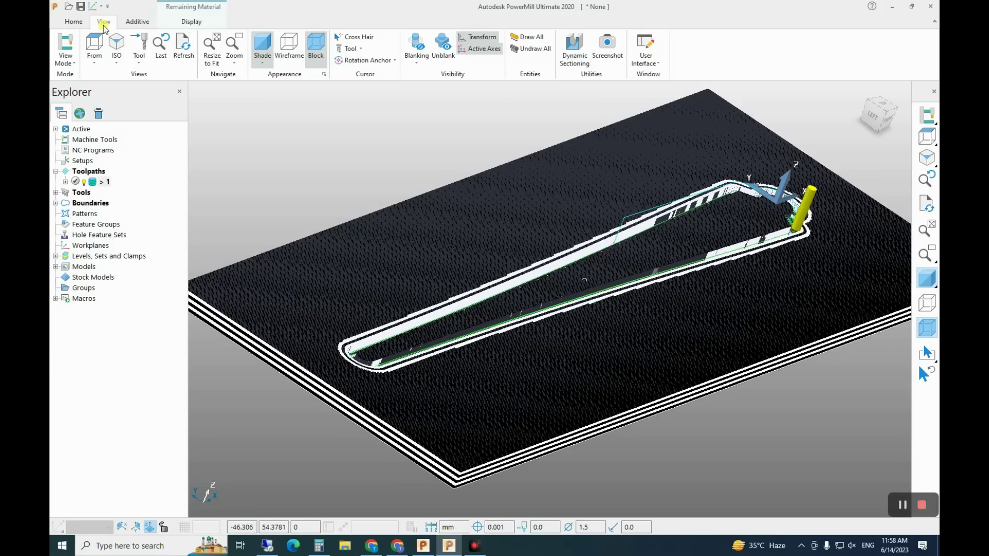
pyautogui.click(79, 26)
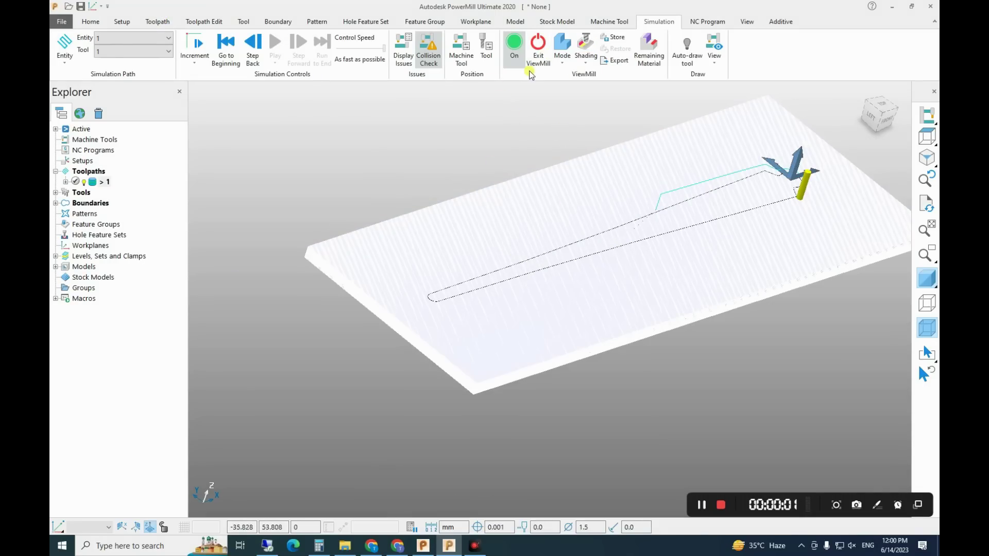
# Exit ViewMill, halting the stock simulation, and create an individual NC program from toolpath 1
pyautogui.click(539, 58)
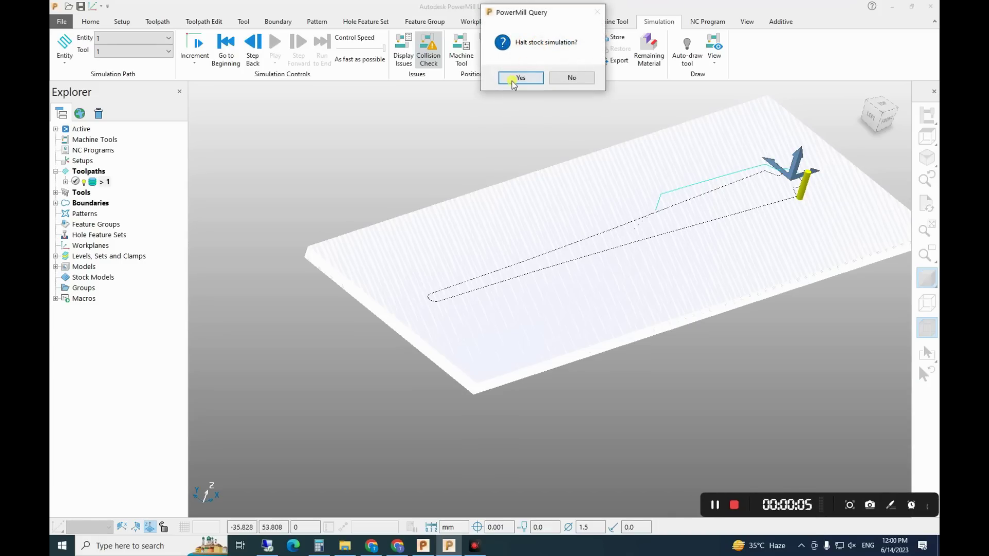
pyautogui.click(512, 79)
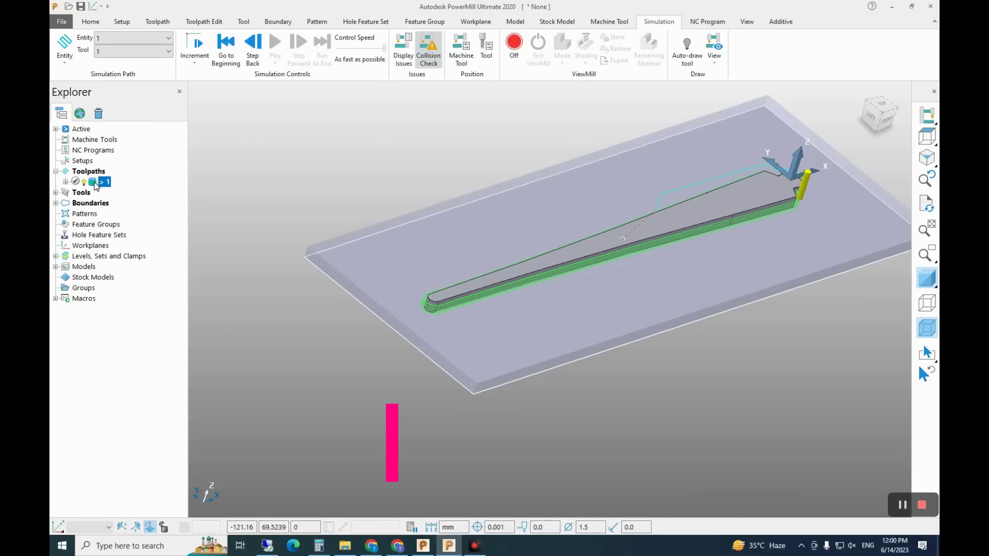
pyautogui.rightClick(96, 185)
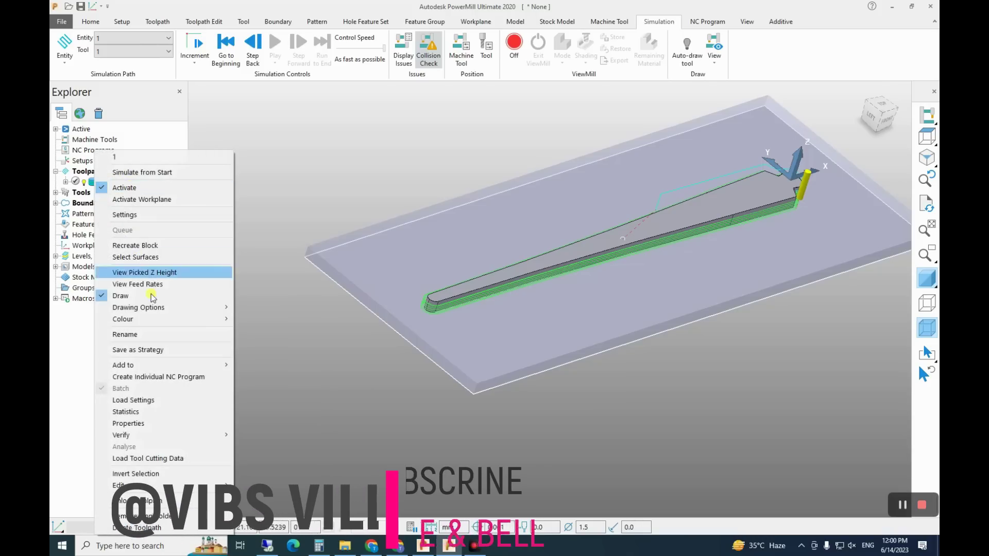
pyautogui.click(162, 377)
# Open the settings of NC program 1
pyautogui.click(72, 150)
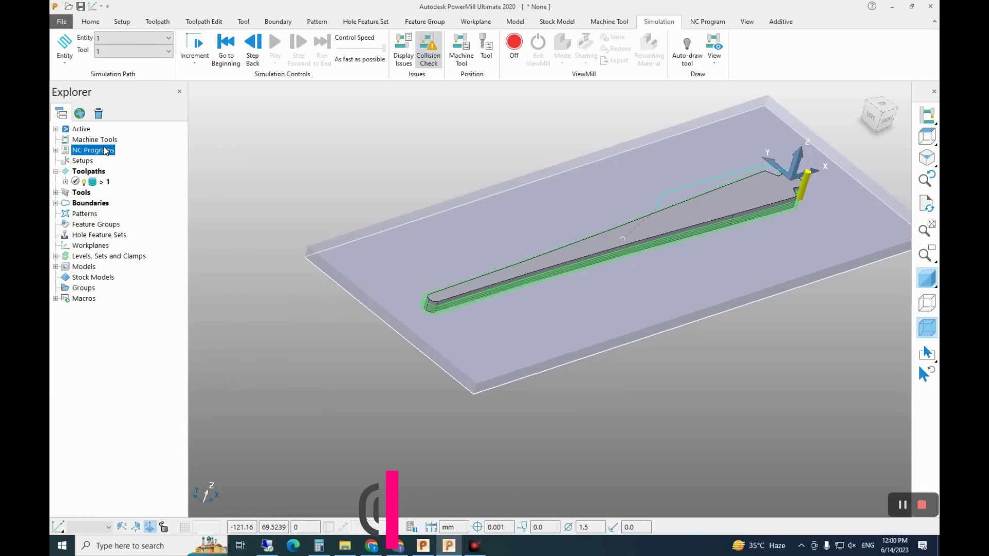
pyautogui.click(55, 150)
pyautogui.rightClick(94, 162)
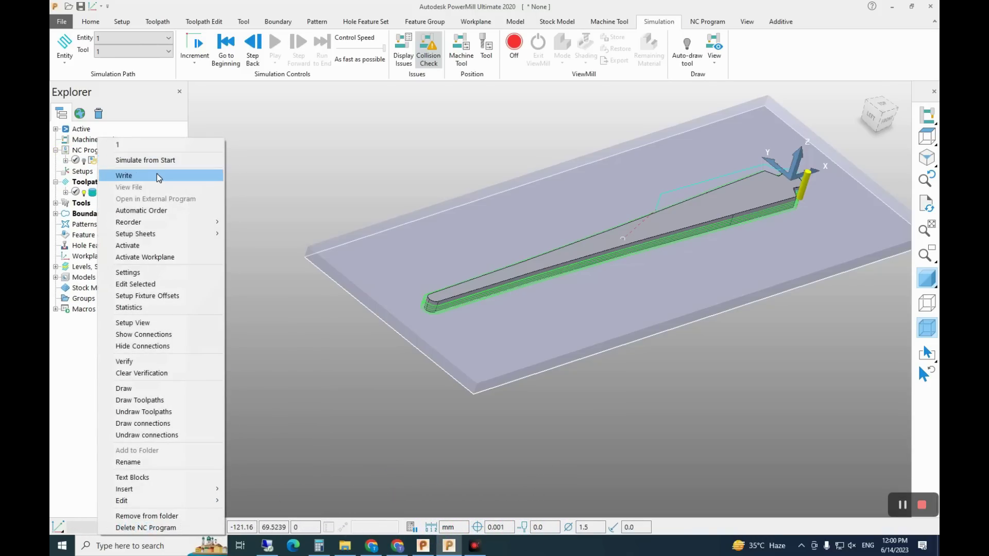
pyautogui.click(143, 274)
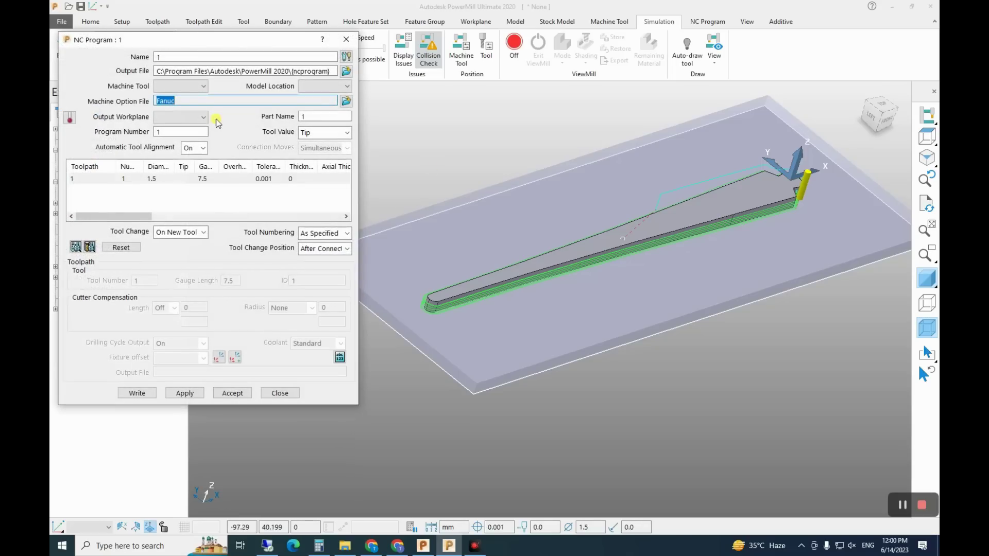
# Start browsing for a local machine option file for NC program 1, going up to the This PC level
pyautogui.click(346, 102)
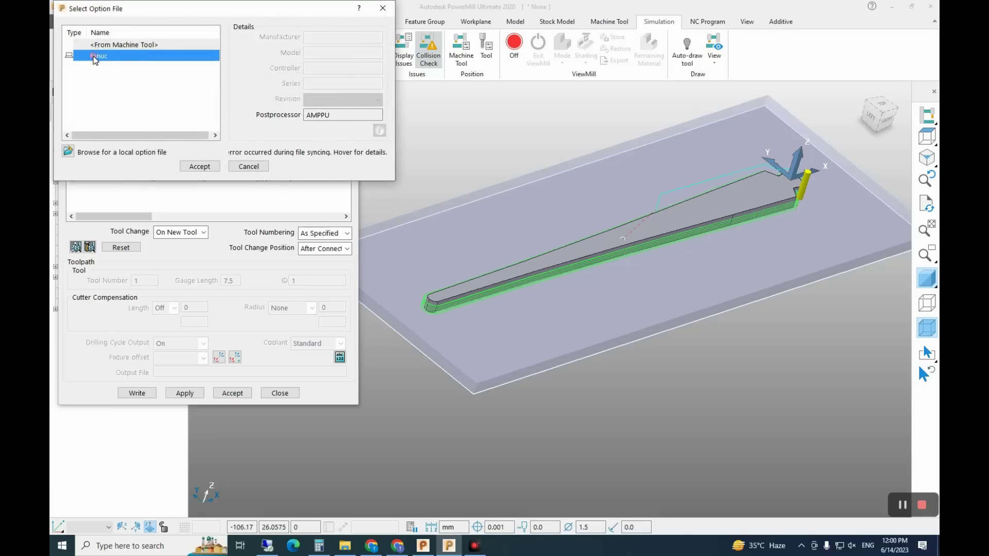
pyautogui.click(132, 45)
pyautogui.click(68, 151)
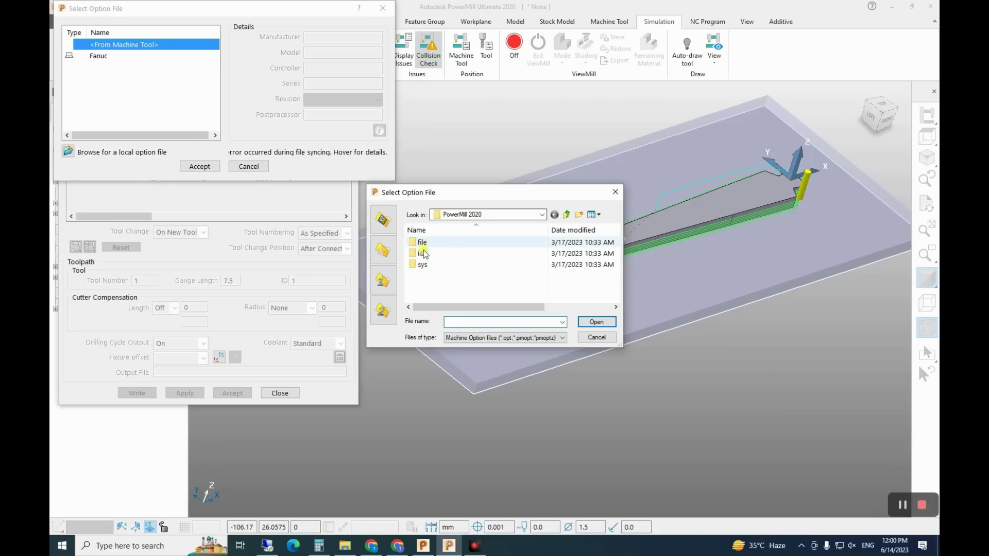
pyautogui.click(567, 215)
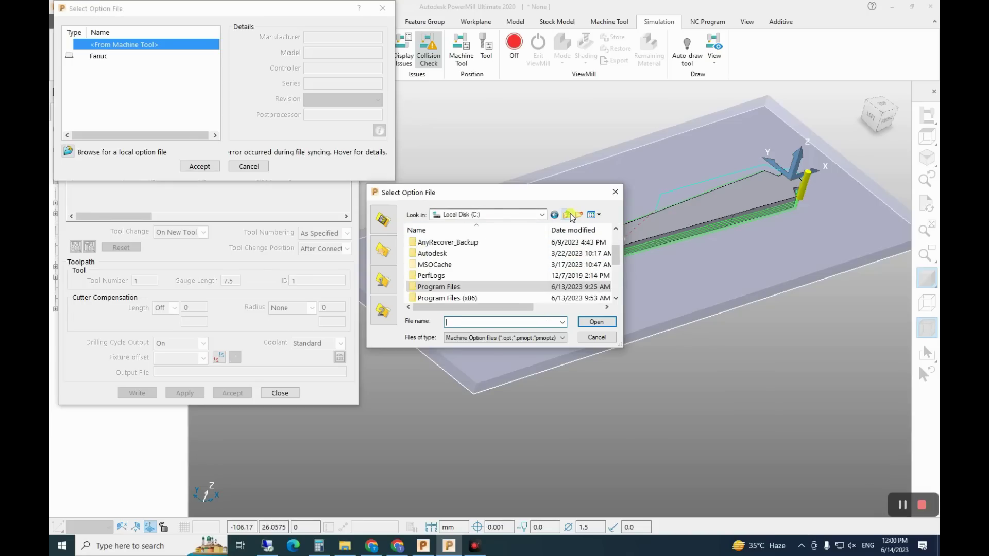
pyautogui.click(568, 214)
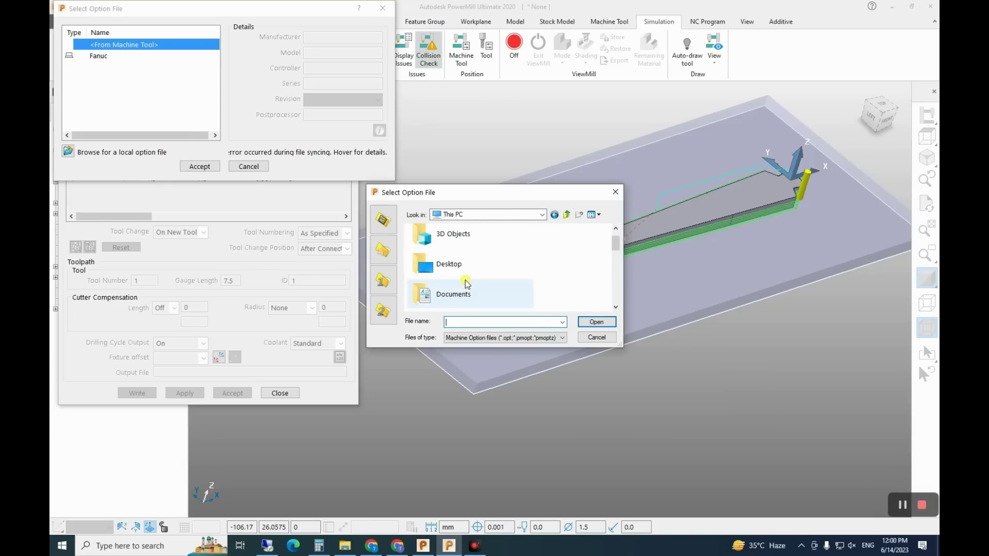
pyautogui.doubleClick(451, 291)
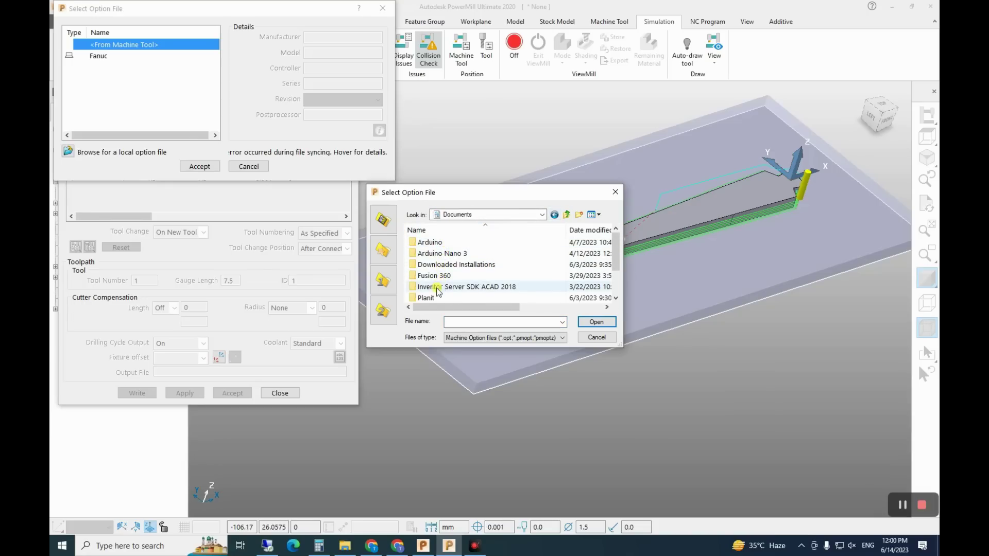
pyautogui.scroll(-2, 438, 291)
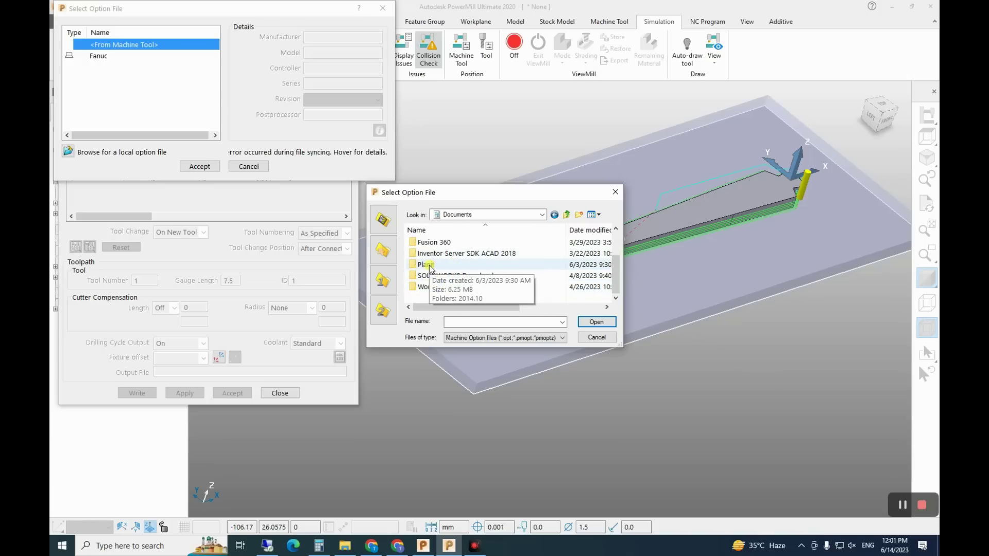
pyautogui.scroll(1, 505, 251)
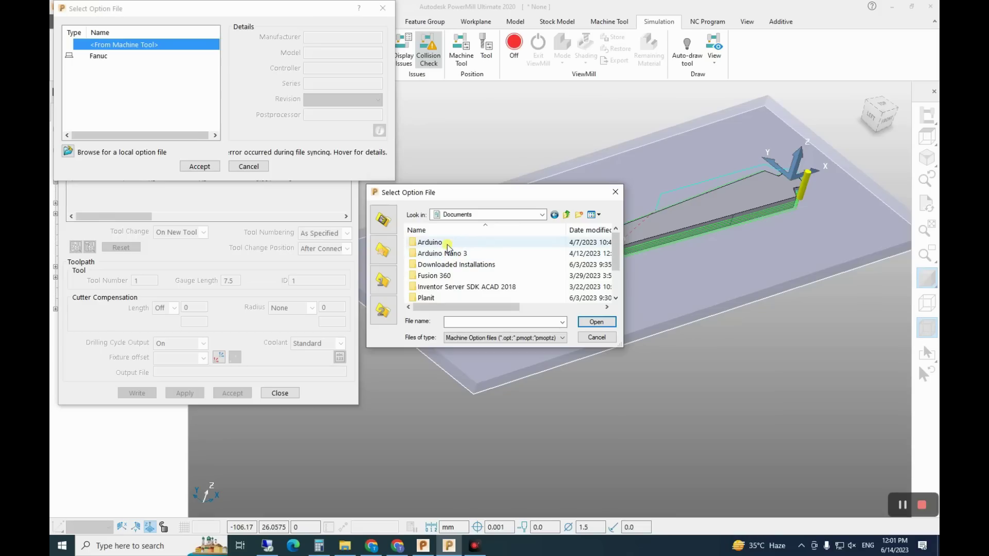
pyautogui.click(555, 215)
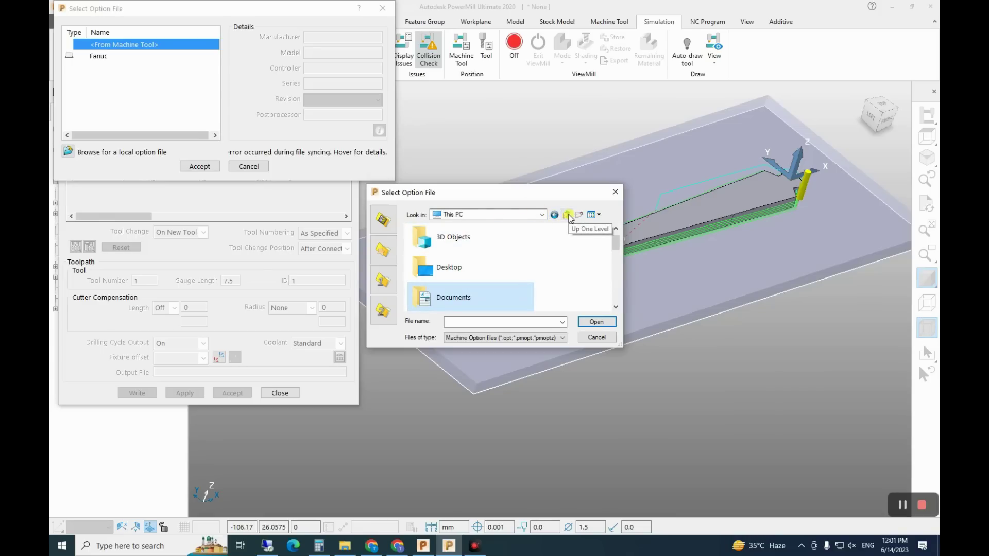
# Open the Public Documents folder under Users\Public on Local Disk (C:)
pyautogui.scroll(-4, 463, 263)
pyautogui.scroll(-3, 484, 277)
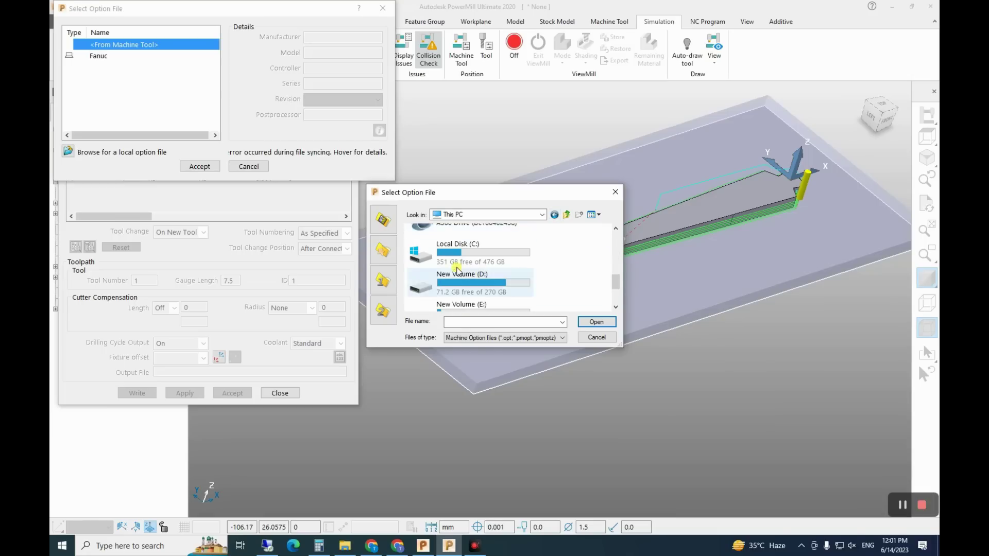
pyautogui.doubleClick(458, 257)
pyautogui.scroll(-2, 446, 281)
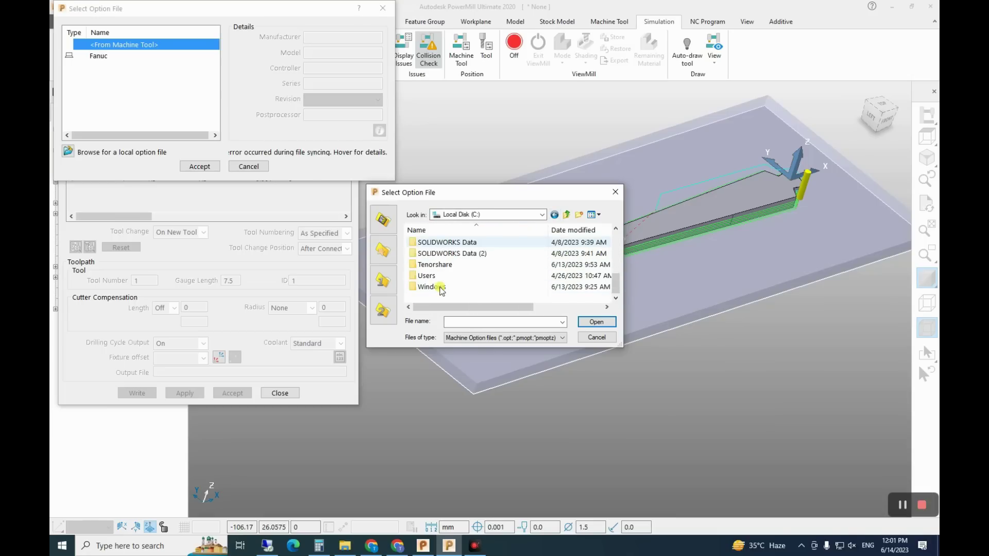
pyautogui.doubleClick(436, 278)
pyautogui.doubleClick(435, 266)
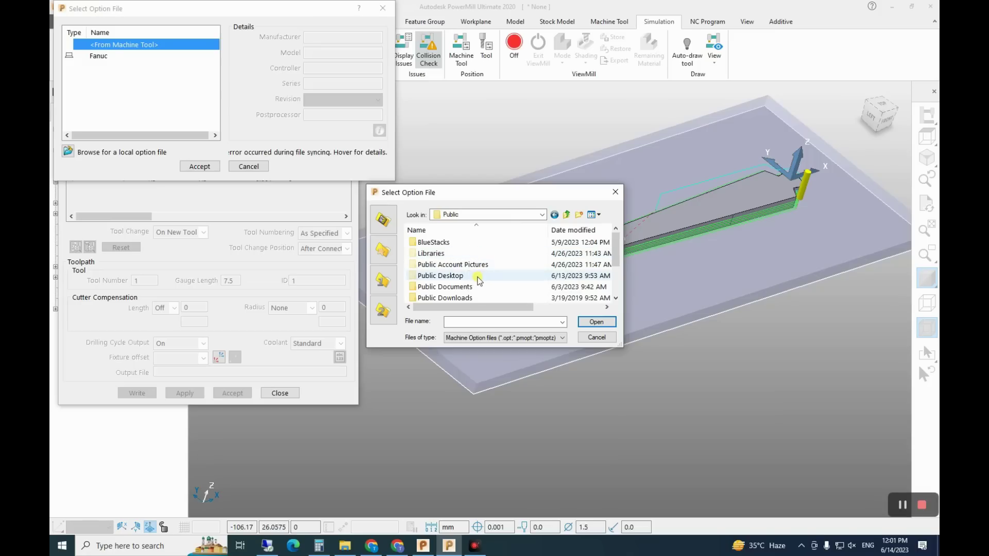
pyautogui.doubleClick(478, 286)
# Open the Generic folder inside Autodesk's Manufacturing Post Processor Utility folder
pyautogui.click(443, 243)
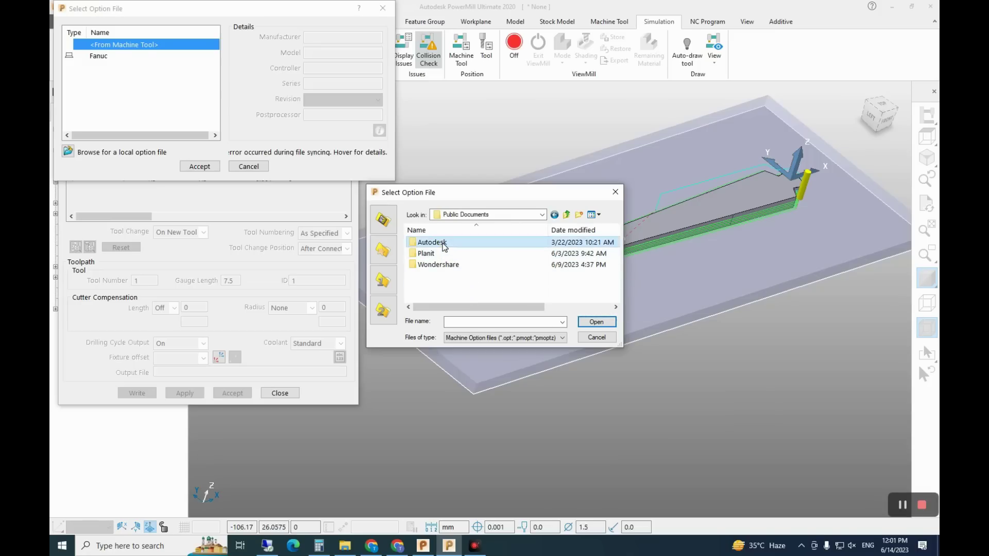
pyautogui.doubleClick(444, 243)
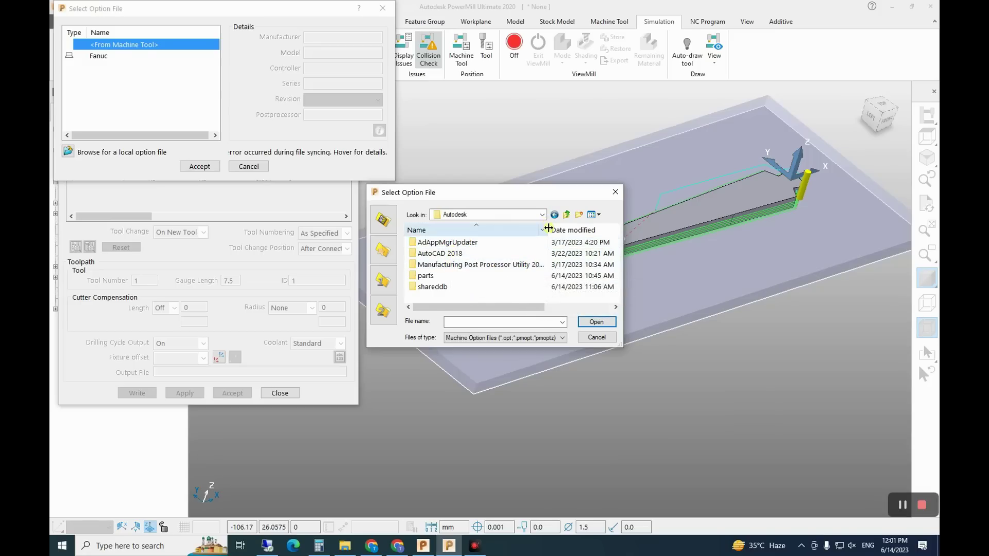
pyautogui.moveTo(547, 229)
pyautogui.mouseDown()
pyautogui.moveTo(576, 232)
pyautogui.moveTo(554, 234)
pyautogui.mouseUp()
pyautogui.doubleClick(453, 265)
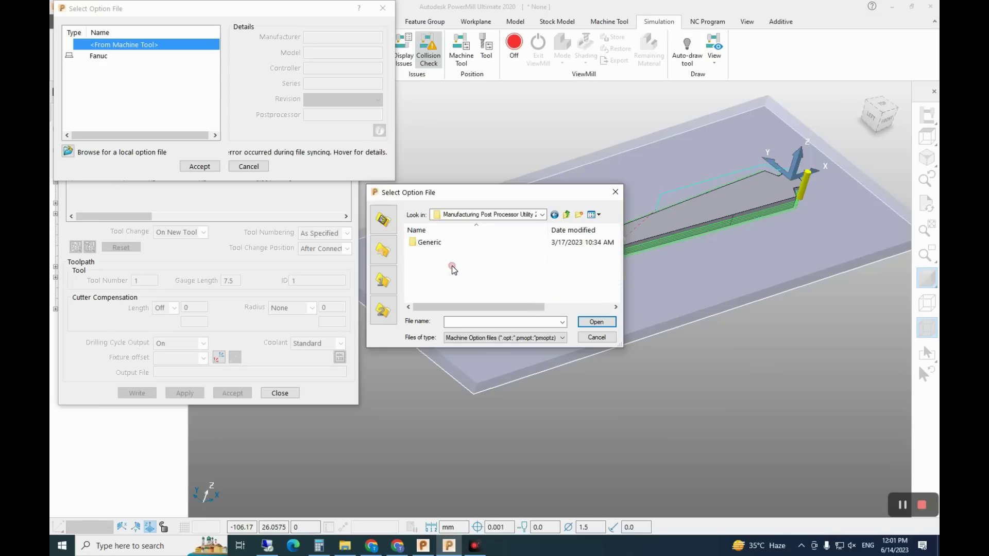
pyautogui.doubleClick(430, 242)
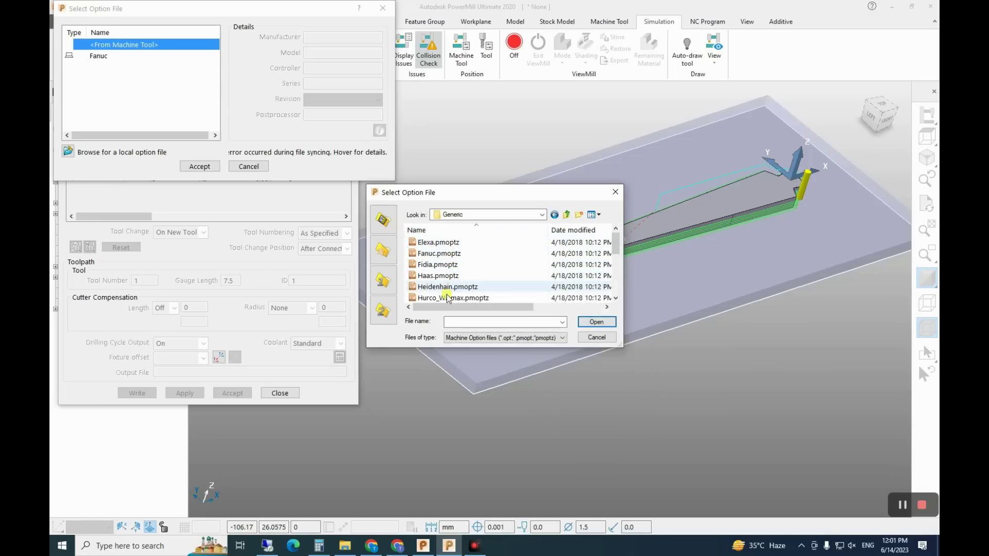
# Load Fanuc.pmoptz and accept it as the NC program's machine option file
pyautogui.click(431, 254)
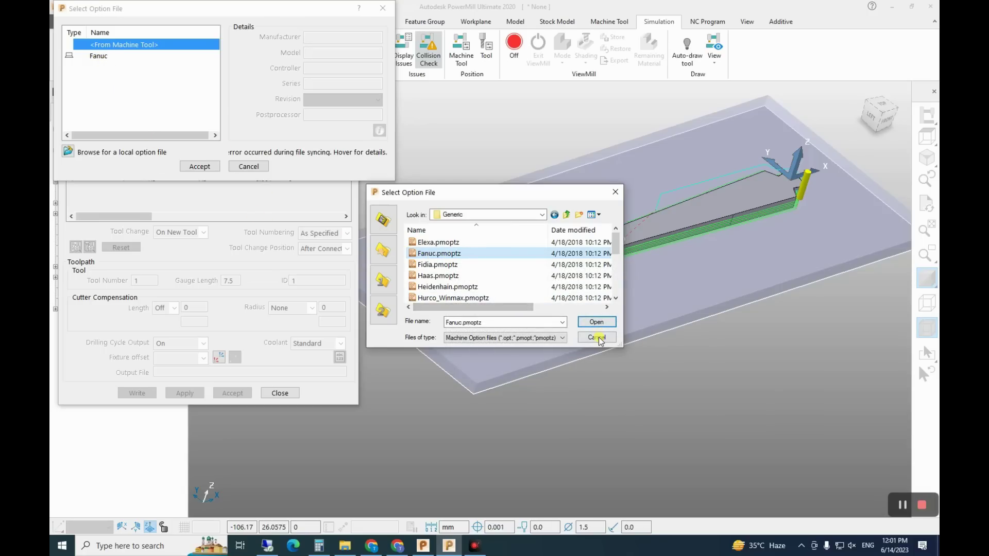
pyautogui.click(595, 322)
pyautogui.click(173, 136)
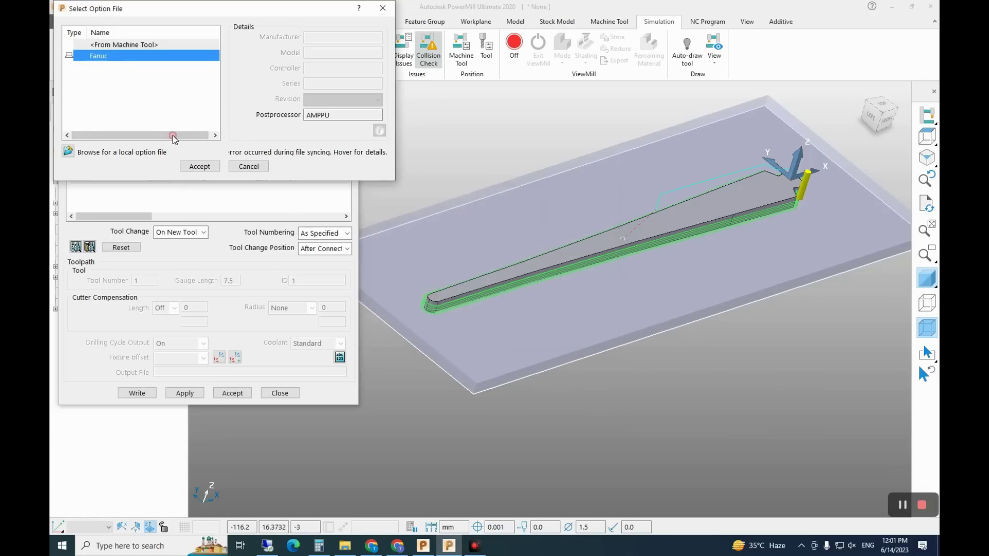
pyautogui.click(200, 166)
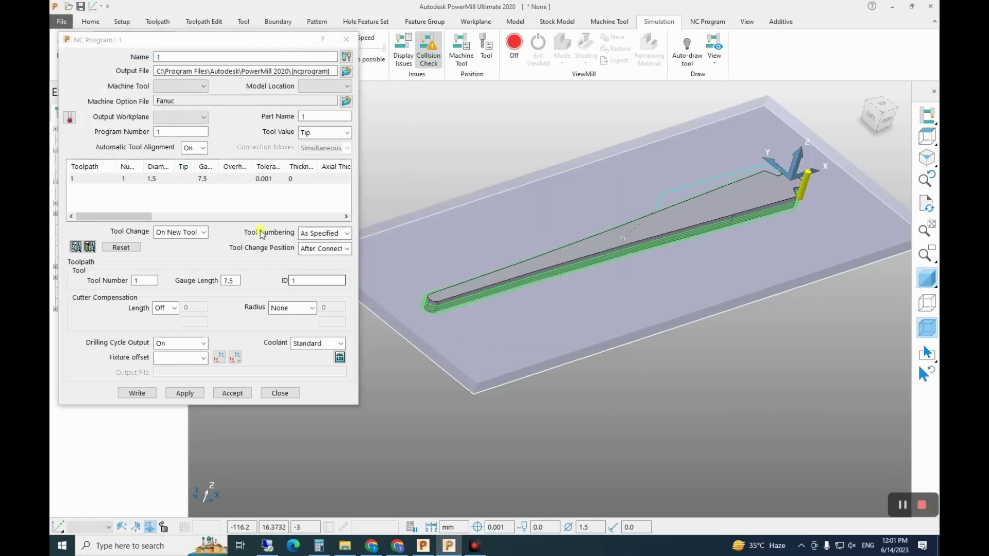
# Set the NC program's output file to "clock nidle" on the Desktop as a .tap file, and accept the program settings
pyautogui.click(346, 71)
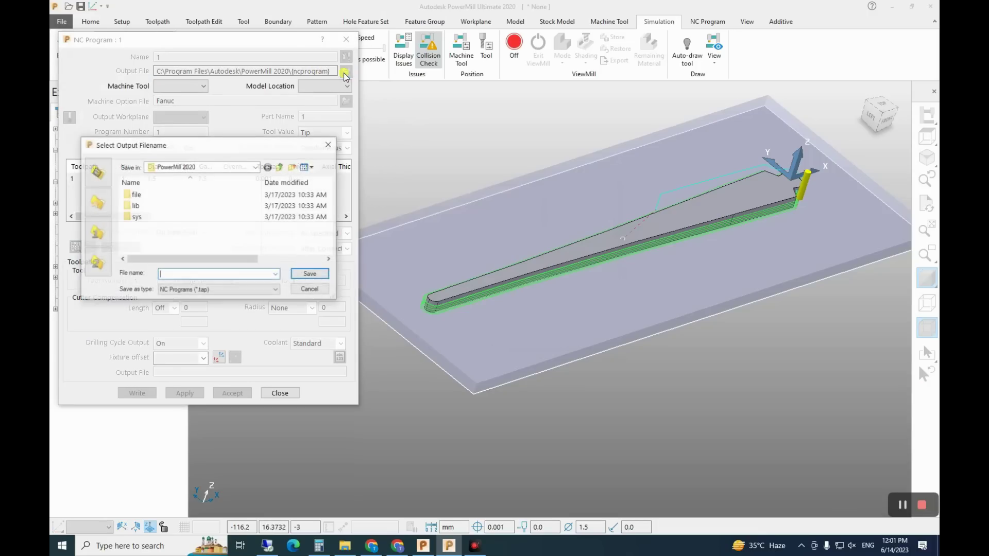
pyautogui.click(280, 166)
pyautogui.click(280, 167)
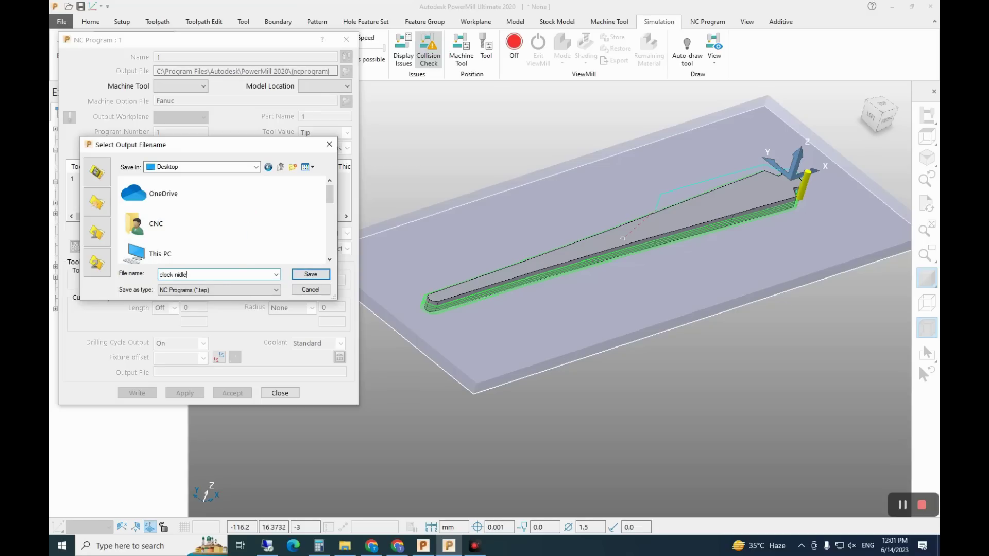
pyautogui.press('Return')
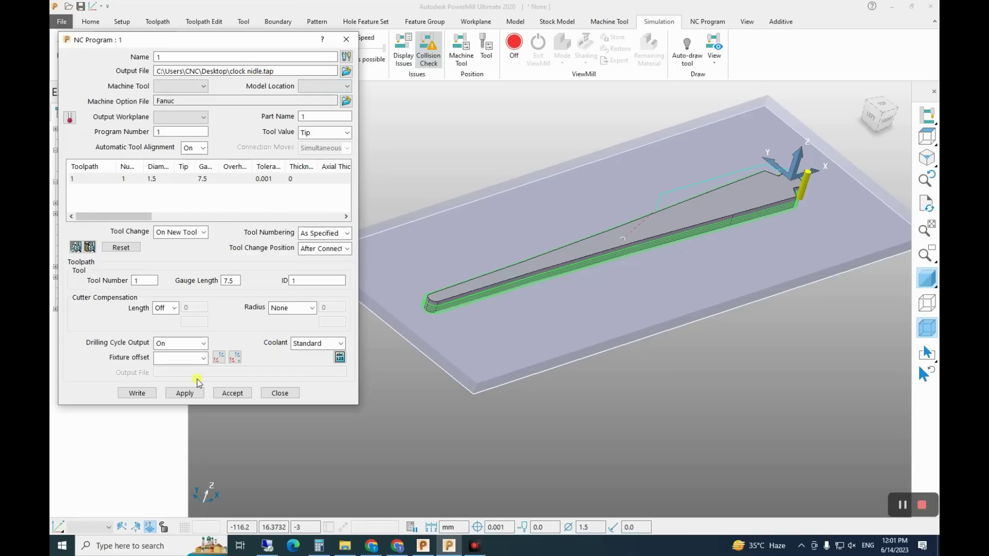
pyautogui.click(185, 394)
pyautogui.click(232, 394)
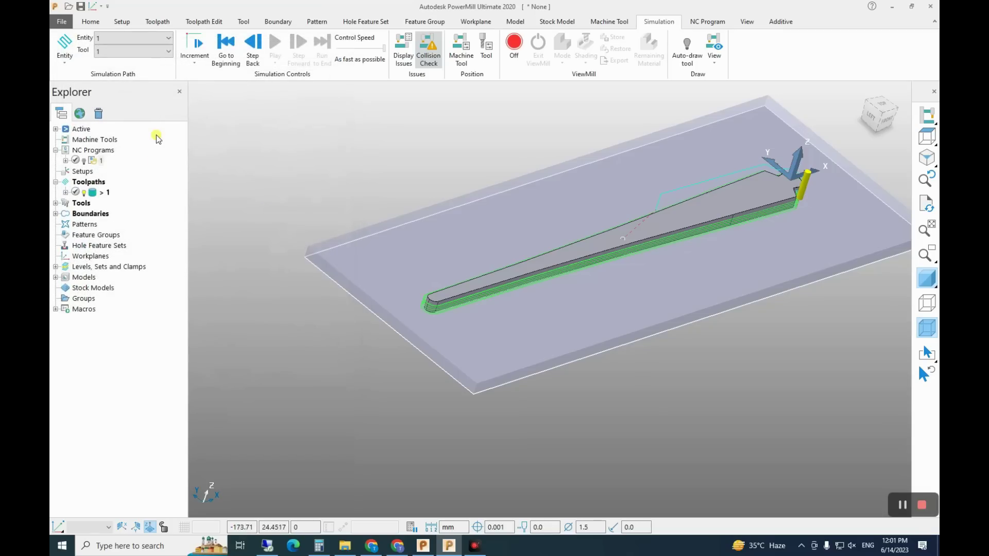
# Write NC program 1 to its output file and check the post-processing report
pyautogui.rightClick(93, 160)
pyautogui.click(120, 175)
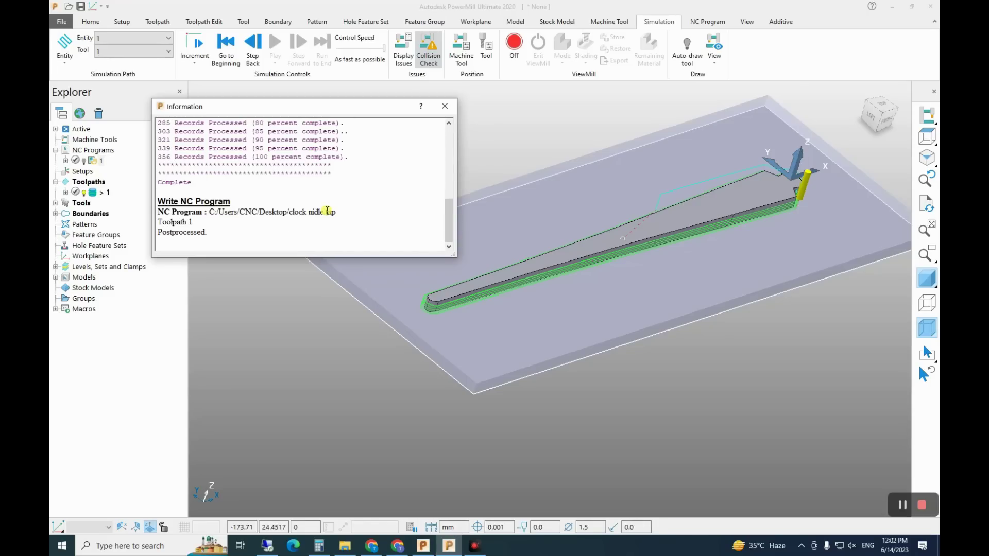
pyautogui.moveTo(160, 234); pyautogui.dragTo(210, 227)
pyautogui.click(254, 236)
# Switch to the desktop and open clock nidle.tap in Notepad
pyautogui.click(936, 546)
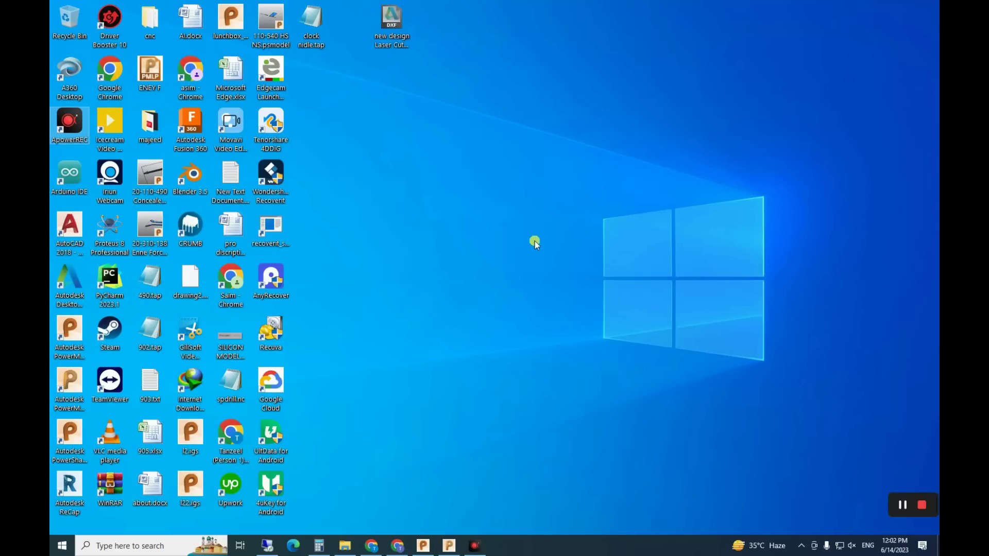
pyautogui.doubleClick(302, 37)
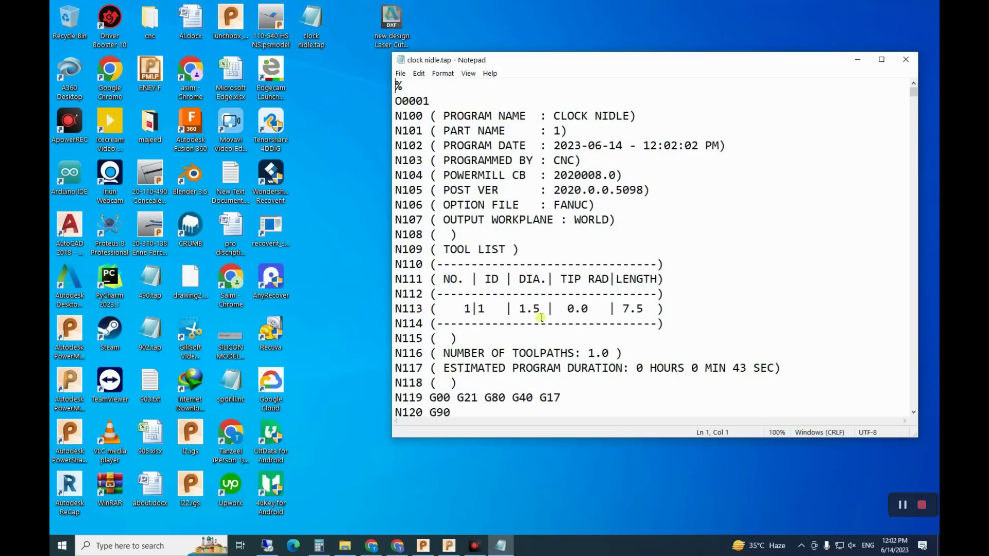
# Try deleting the program's header lines from the start through block N136, and undo the deletion
pyautogui.moveTo(396, 86); pyautogui.dragTo(622, 344)
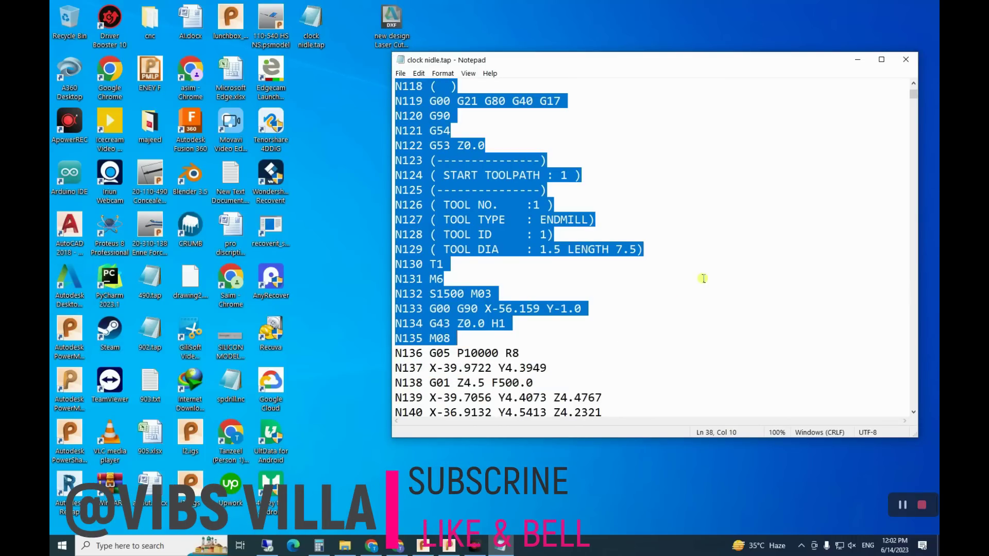
pyautogui.hotkey('shift', 'Down')
pyautogui.hotkey('shift', 'Right')
pyautogui.hotkey('shift', 'Right')
pyautogui.hotkey('shift', 'Right')
pyautogui.hotkey('shift', 'Right')
pyautogui.hotkey('shift', 'Right')
pyautogui.hotkey('shift', 'Right')
pyautogui.hotkey('shift', 'Right')
pyautogui.press('Delete')
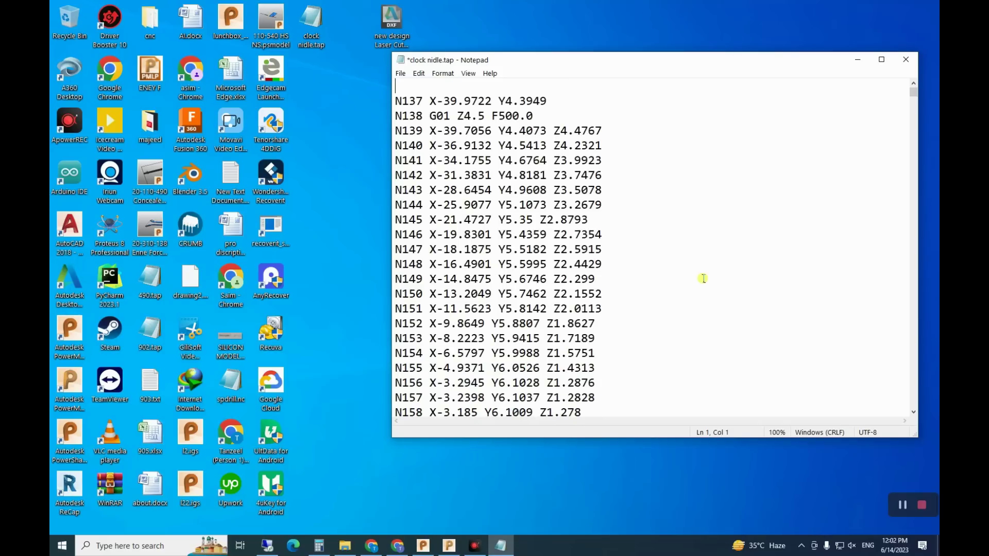
pyautogui.scroll(-20, 708, 240)
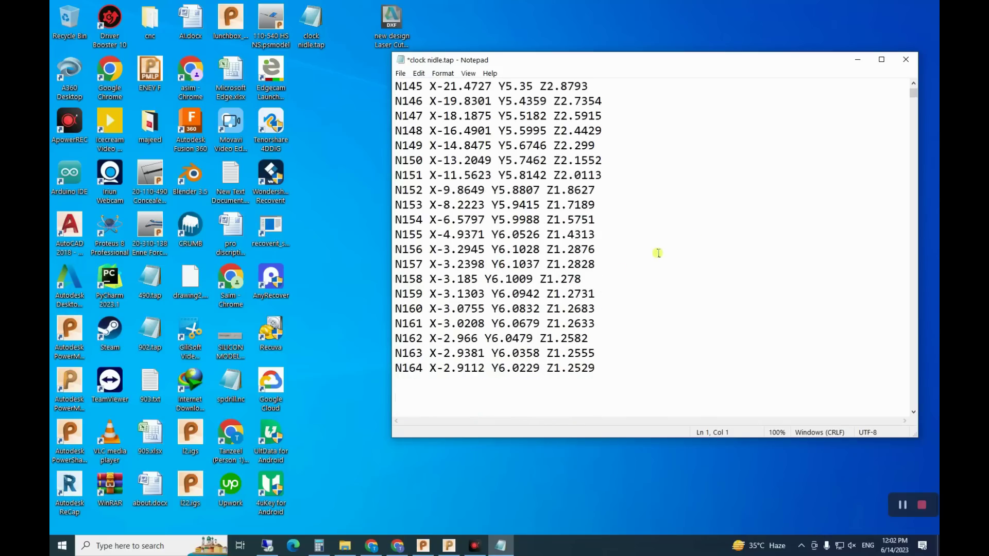
pyautogui.scroll(-12, 670, 301)
pyautogui.hotkey('ctrl', 'z')
# Examine the program header for the number of toolpaths, tool diameter and length, and the option file used
pyautogui.scroll(4, 752, 291)
pyautogui.scroll(5, 752, 292)
pyautogui.click(669, 279)
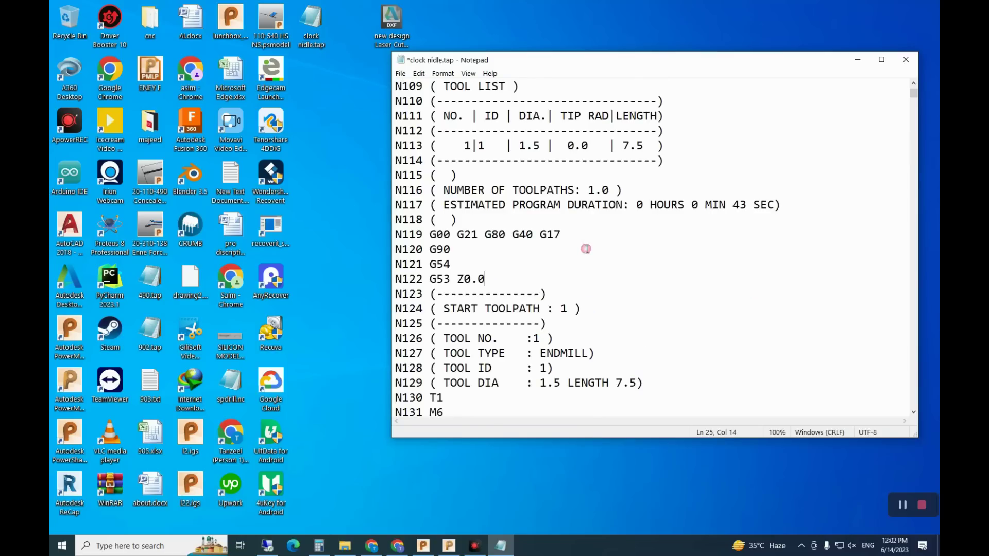
pyautogui.moveTo(615, 190); pyautogui.dragTo(584, 191)
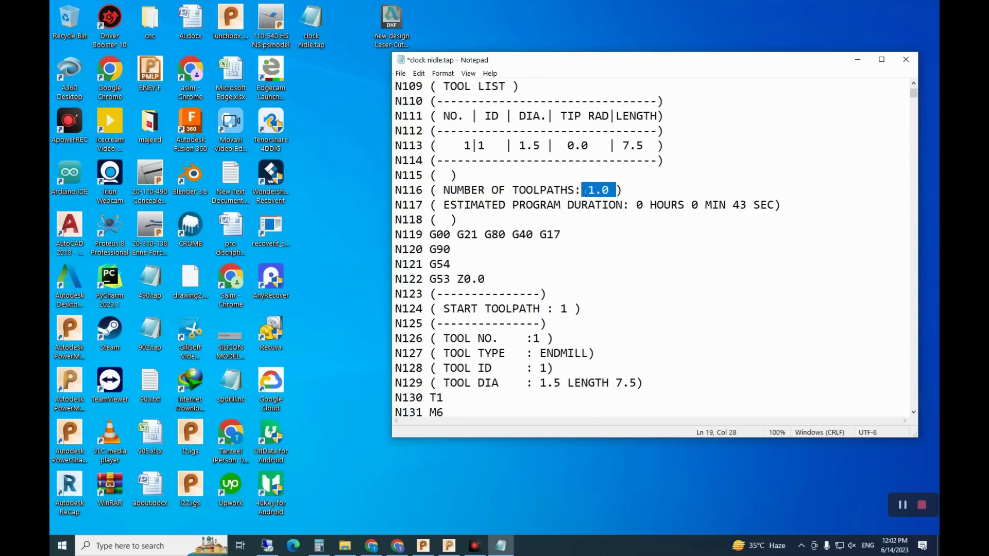
pyautogui.scroll(1, 490, 160)
pyautogui.moveTo(527, 163); pyautogui.dragTo(545, 191)
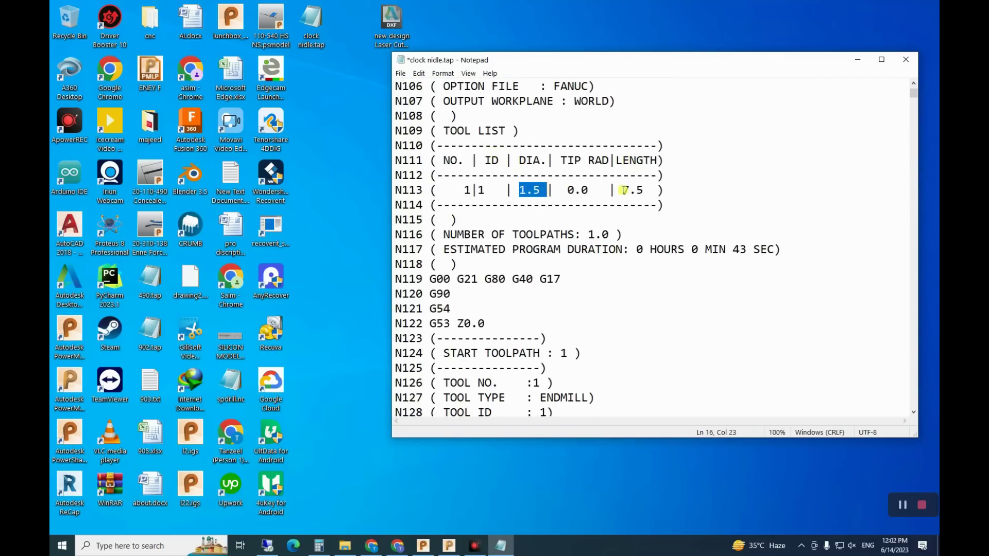
pyautogui.moveTo(623, 190); pyautogui.dragTo(644, 190)
pyautogui.scroll(3, 485, 168)
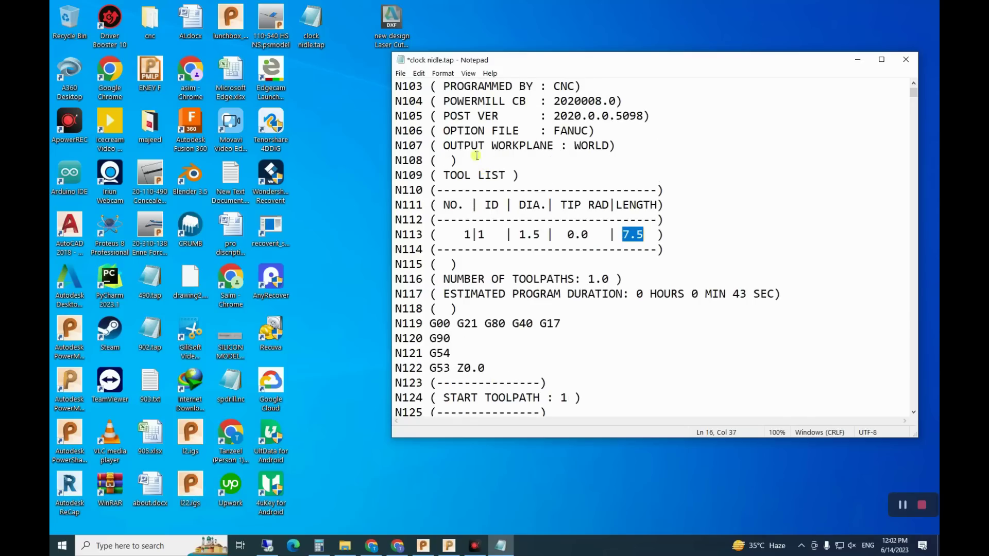
pyautogui.moveTo(555, 147); pyautogui.dragTo(582, 160)
pyautogui.click(711, 178)
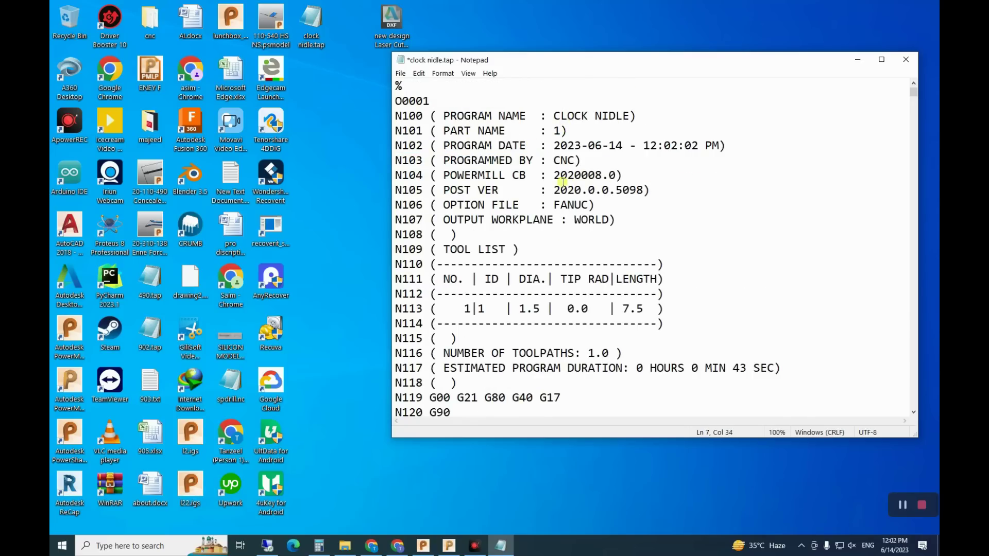
pyautogui.moveTo(555, 205); pyautogui.dragTo(589, 205)
pyautogui.click(596, 235)
# Examine the tool type, diameter and length in the toolpath start section, and the coordinate blocks that follow
pyautogui.scroll(-7, 602, 246)
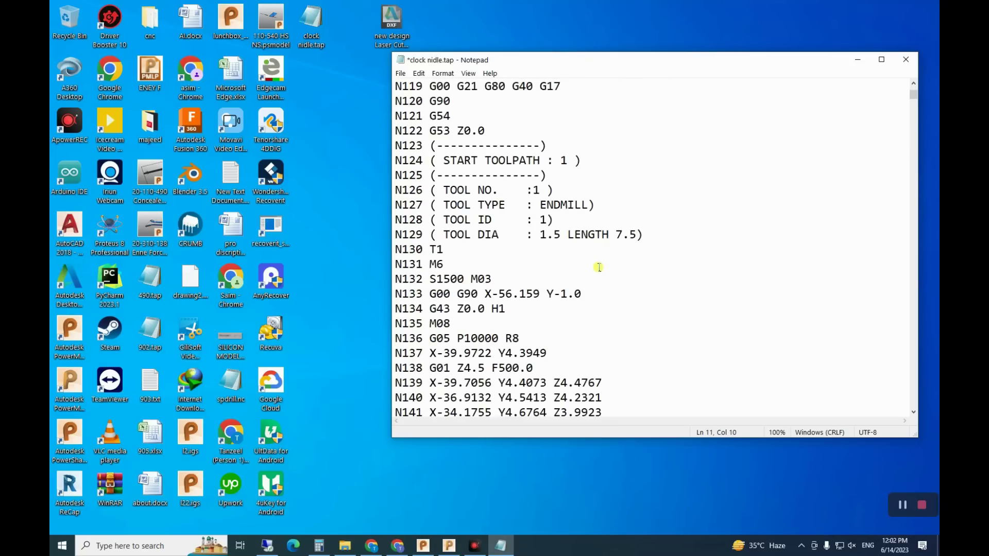
pyautogui.scroll(-2, 599, 267)
pyautogui.moveTo(539, 116); pyautogui.dragTo(599, 119)
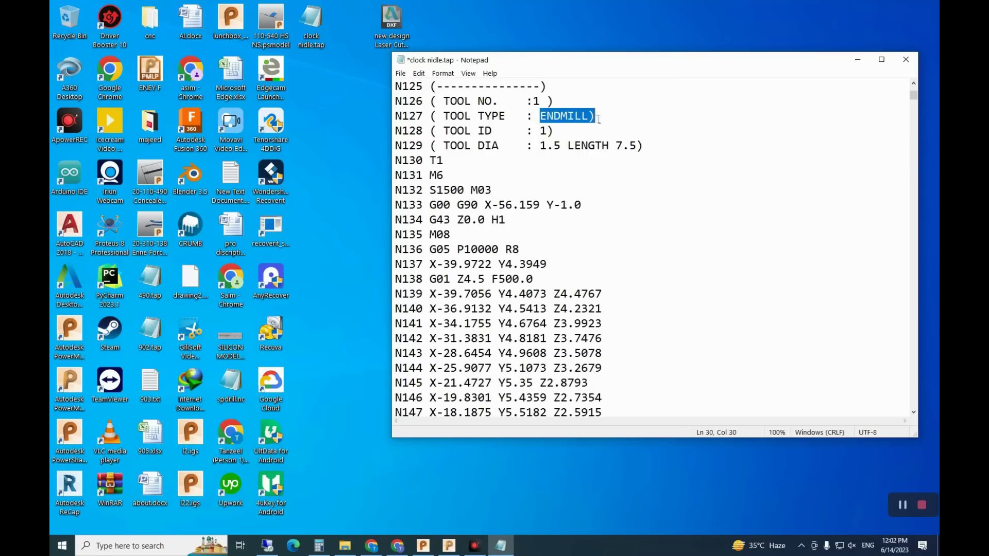
pyautogui.moveTo(541, 147); pyautogui.dragTo(613, 147)
pyautogui.click(585, 205)
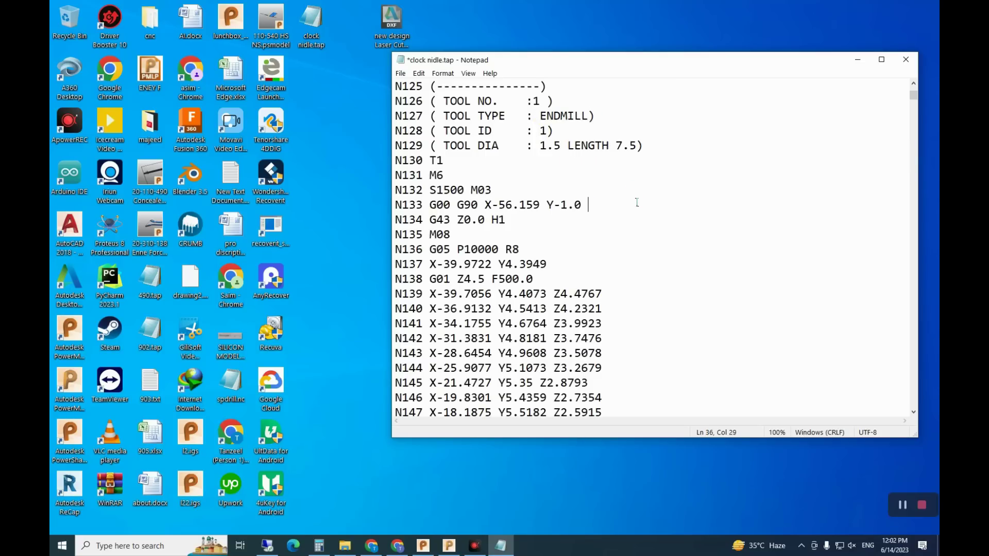
pyautogui.scroll(-2, 498, 208)
pyautogui.scroll(-11, 498, 207)
# Examine the end of the NC program, including the END TOOLPATH comment and the M30 block
pyautogui.moveTo(916, 105); pyautogui.dragTo(935, 431)
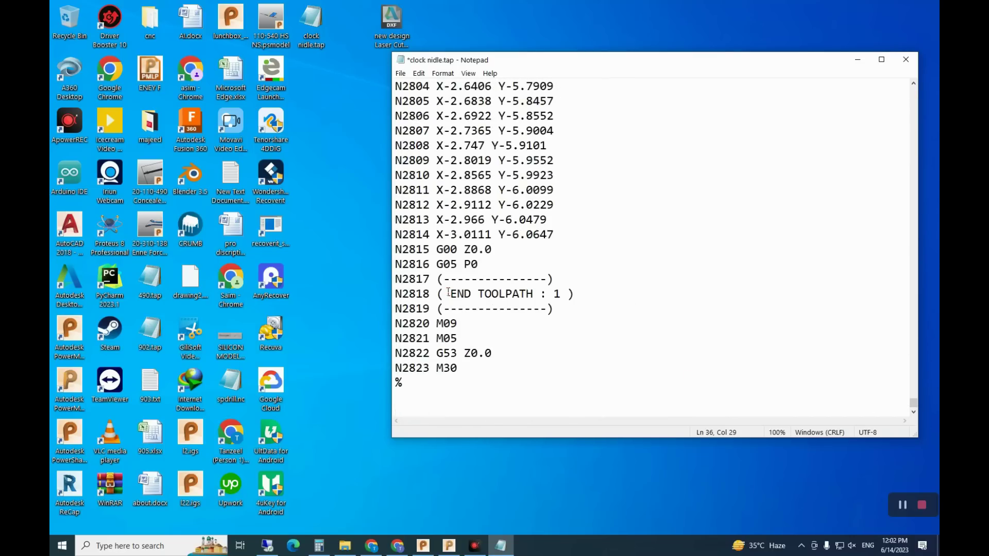
pyautogui.moveTo(451, 297); pyautogui.dragTo(536, 300)
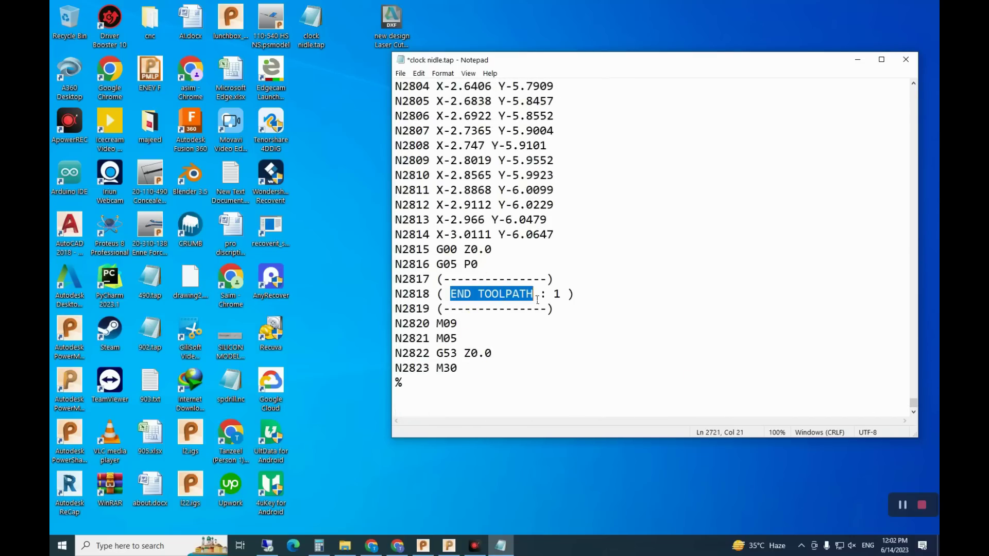
pyautogui.moveTo(460, 369); pyautogui.dragTo(437, 370)
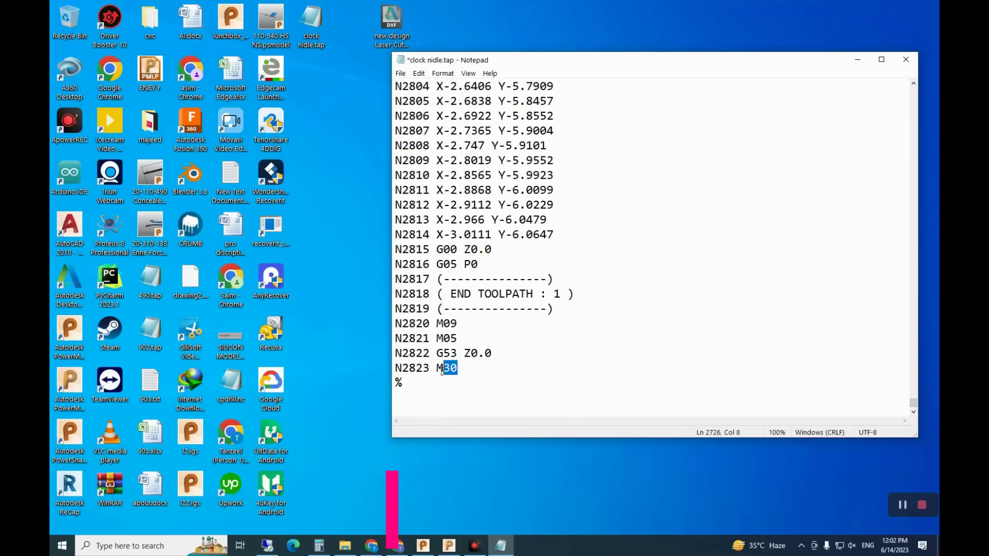
pyautogui.click(483, 377)
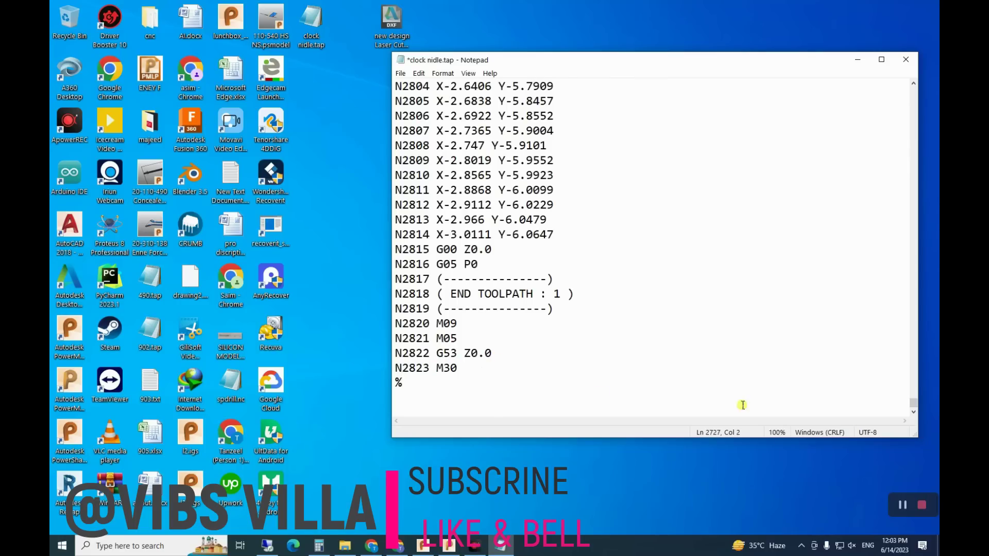